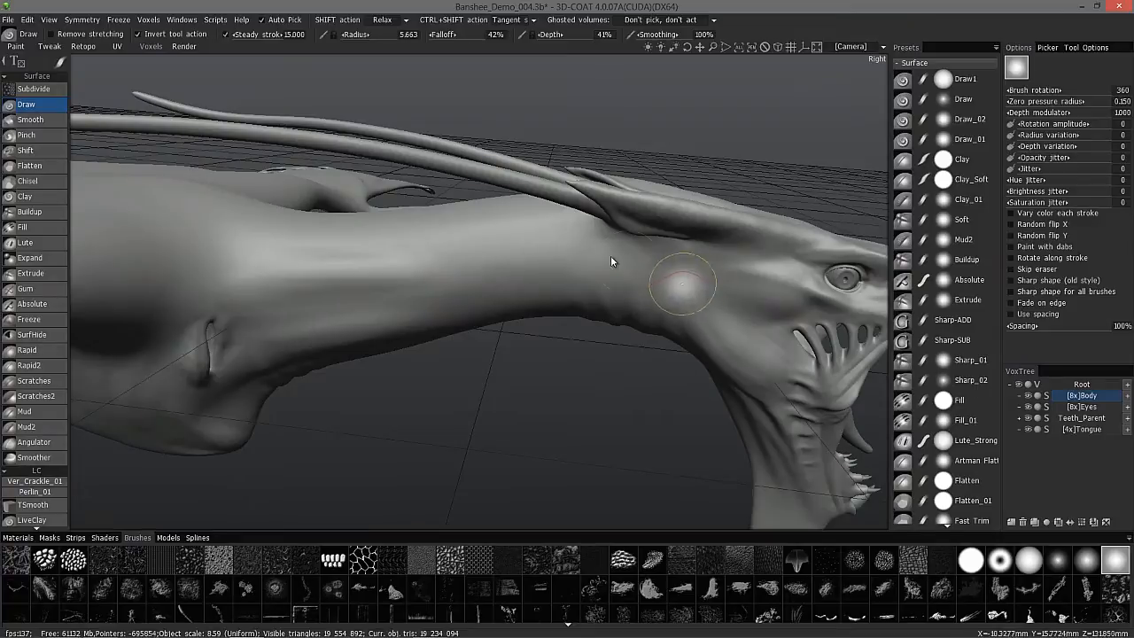
{"action": "left_click_drag", "start_coordinate": [252, 53], "coordinate": [292, 38]}
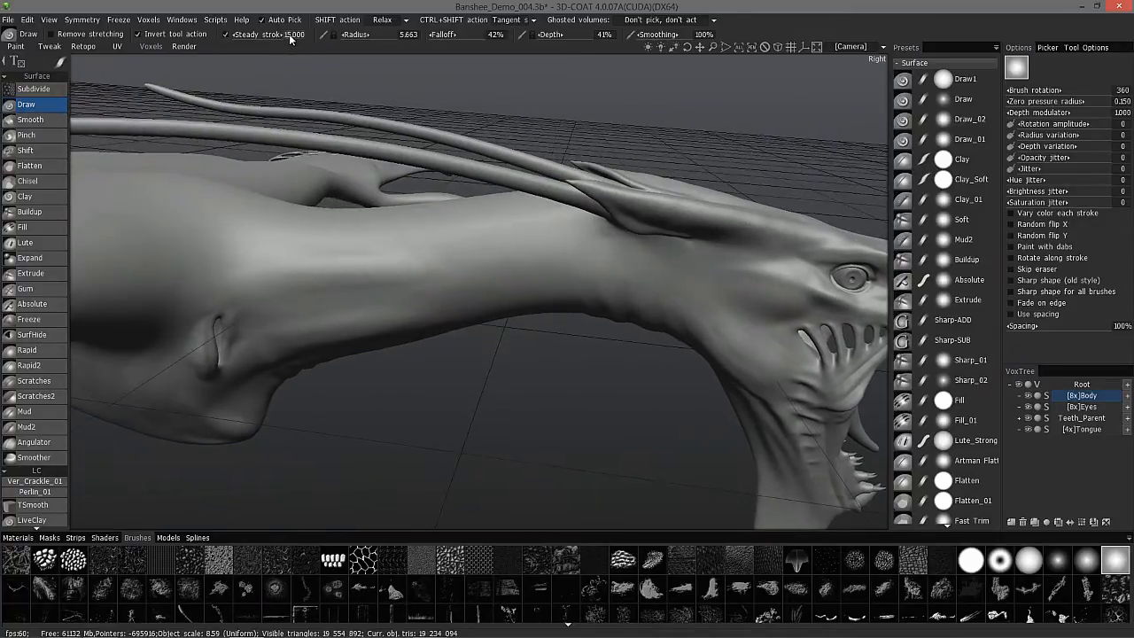
{"action": "mouse_move", "coordinate": [370, 109]}
{"action": "left_mouse_down"}
{"action": "mouse_move", "coordinate": [359, 306]}
{"action": "mouse_move", "coordinate": [540, 284]}
{"action": "left_mouse_up"}
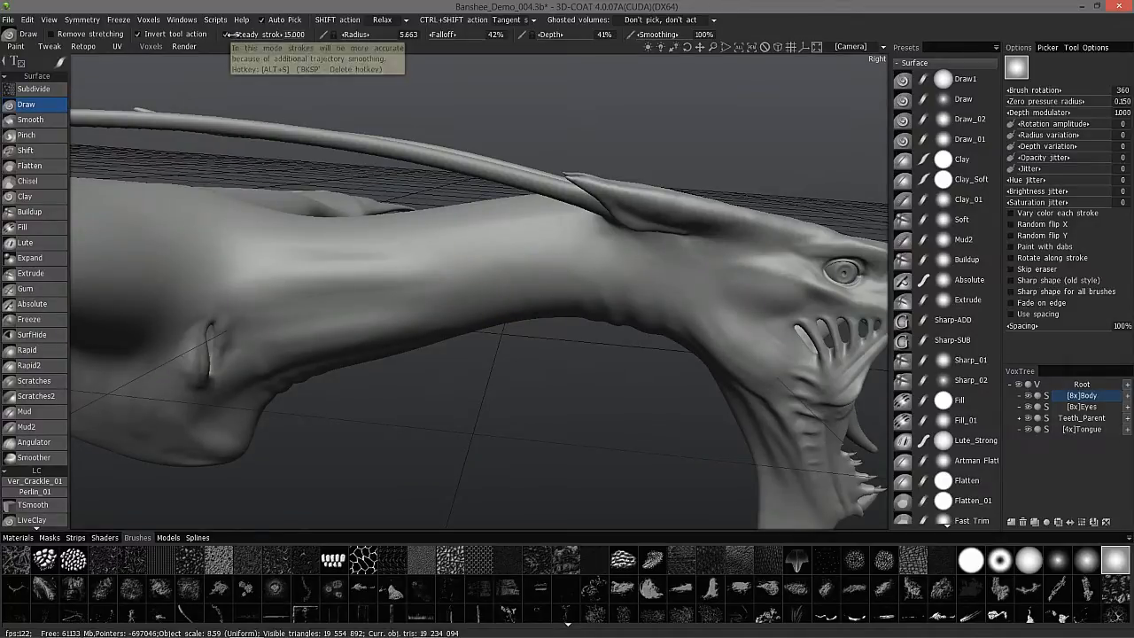
{"action": "left_click_drag", "start_coordinate": [329, 97], "coordinate": [324, 297]}
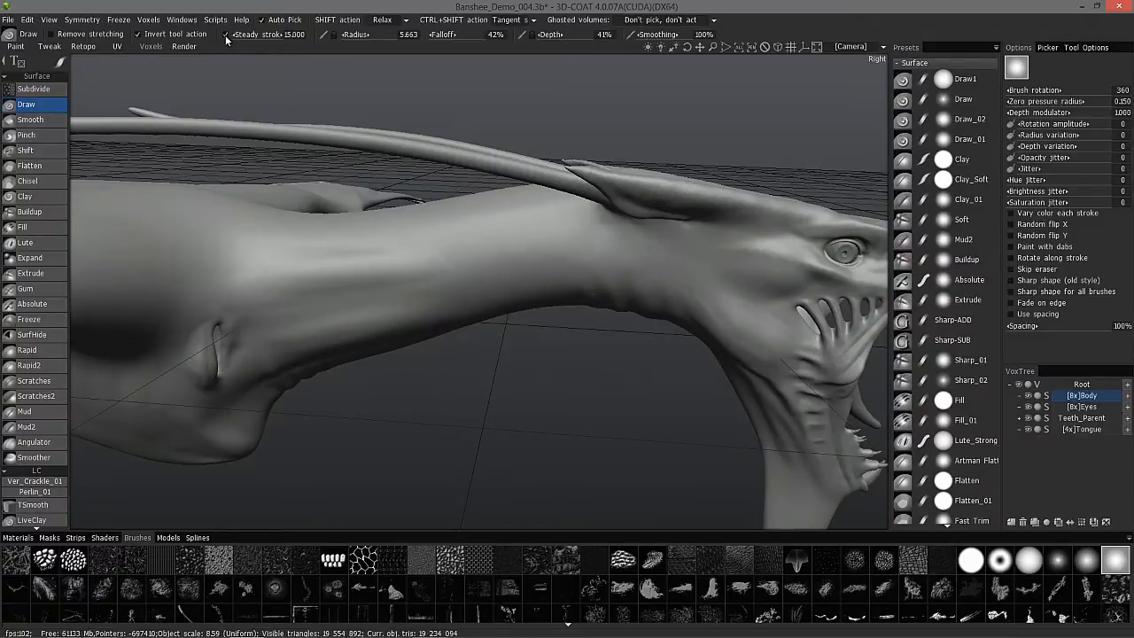
{"action": "mouse_move", "coordinate": [260, 162]}
{"action": "left_mouse_down"}
{"action": "mouse_move", "coordinate": [329, 330]}
{"action": "mouse_move", "coordinate": [144, 183]}
{"action": "mouse_move", "coordinate": [75, 378]}
{"action": "mouse_move", "coordinate": [58, 337]}
{"action": "mouse_move", "coordinate": [362, 248]}
{"action": "mouse_move", "coordinate": [234, 40]}
{"action": "left_mouse_up"}
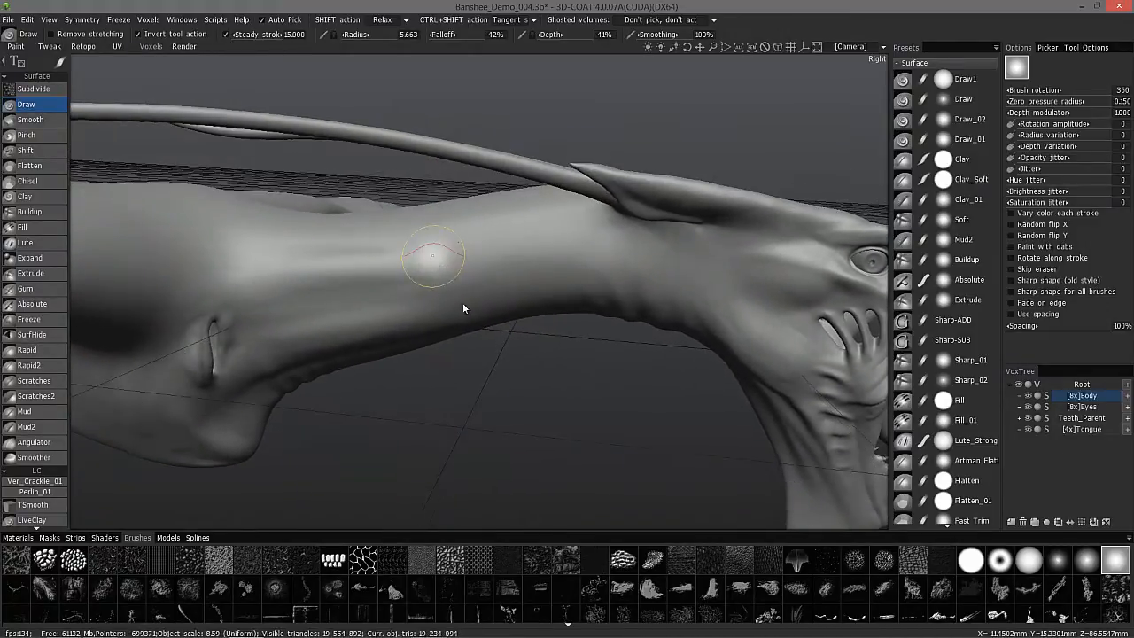
Sculpt a long groove with a raised ridge beneath it along the side of the creature's neck with the Draw tool.
{"action": "left_click_drag", "start_coordinate": [354, 293], "coordinate": [357, 299], "text": "alt"}
{"action": "left_click_drag", "start_coordinate": [220, 227], "coordinate": [198, 219], "text": "alt"}
{"action": "mouse_move", "coordinate": [249, 290]}
{"action": "left_mouse_down", "text": "alt"}
{"action": "mouse_move", "coordinate": [233, 245]}
{"action": "mouse_move", "coordinate": [220, 296]}
{"action": "mouse_move", "coordinate": [203, 257]}
{"action": "left_mouse_up", "text": "alt"}
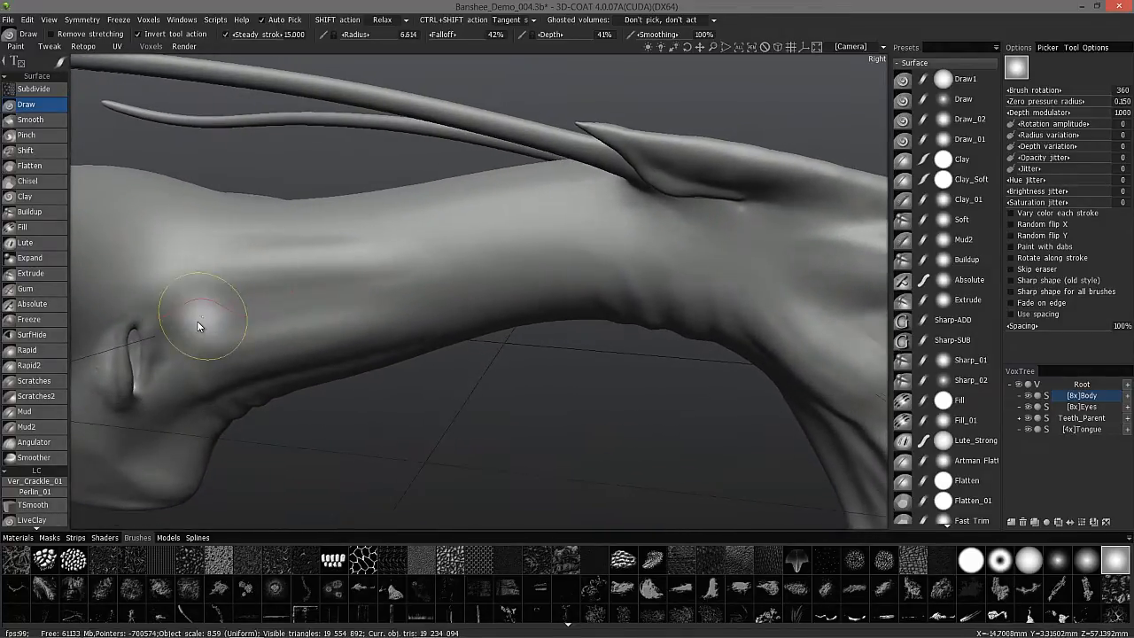
{"action": "mouse_move", "coordinate": [197, 320]}
{"action": "left_mouse_down"}
{"action": "mouse_move", "coordinate": [380, 284]}
{"action": "mouse_move", "coordinate": [655, 255]}
{"action": "left_mouse_up"}
{"action": "left_click_drag", "start_coordinate": [534, 256], "coordinate": [299, 269], "text": "alt"}
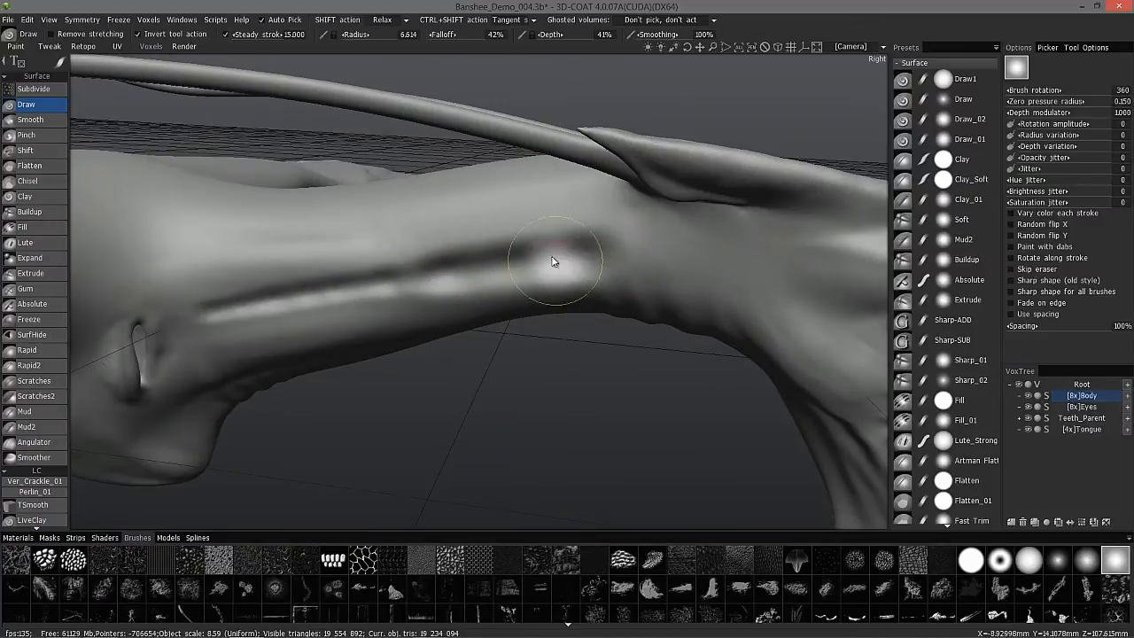
{"action": "mouse_move", "coordinate": [439, 272]}
{"action": "left_mouse_down", "text": "alt"}
{"action": "mouse_move", "coordinate": [213, 299]}
{"action": "mouse_move", "coordinate": [310, 301]}
{"action": "mouse_move", "coordinate": [543, 264]}
{"action": "mouse_move", "coordinate": [741, 264]}
{"action": "left_mouse_up", "text": "alt"}
{"action": "left_click_drag", "start_coordinate": [246, 285], "coordinate": [26, 321], "text": "alt"}
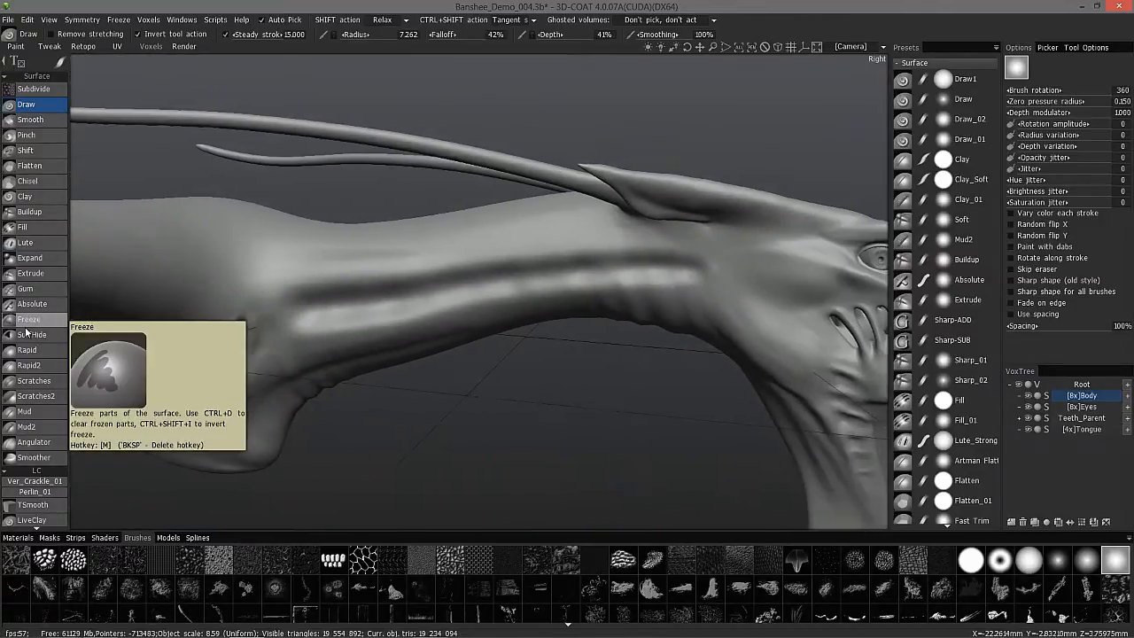
Switch to the Pinch tool and reshape its pinch flow curve by moving the middle point towards higher pen pressure.
{"action": "left_click", "coordinate": [36, 138]}
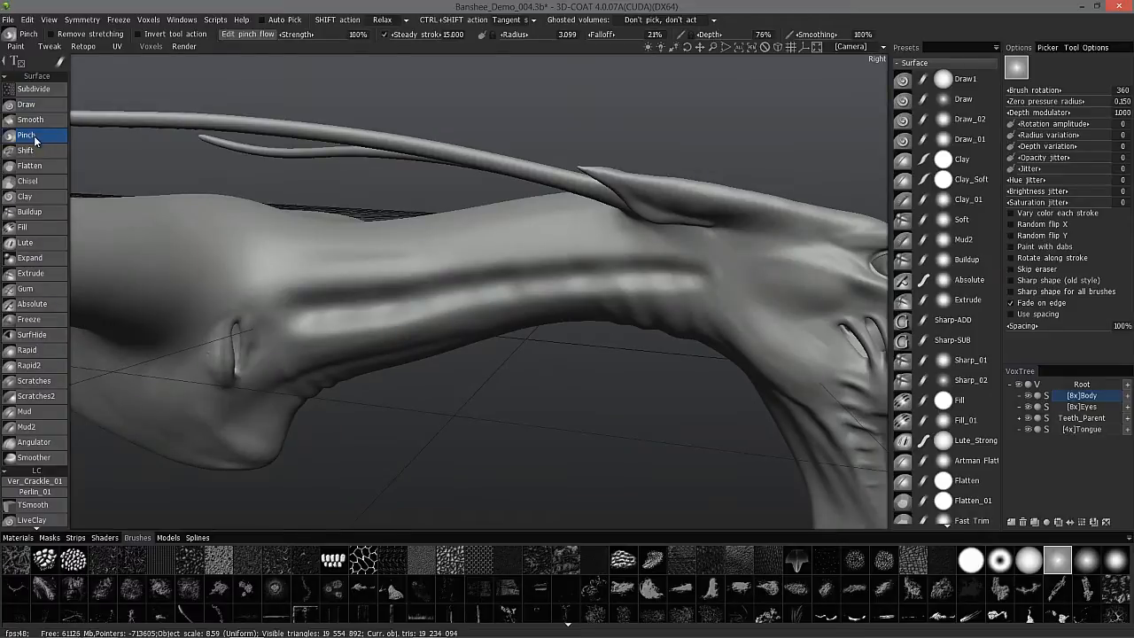
{"action": "left_click", "coordinate": [250, 34]}
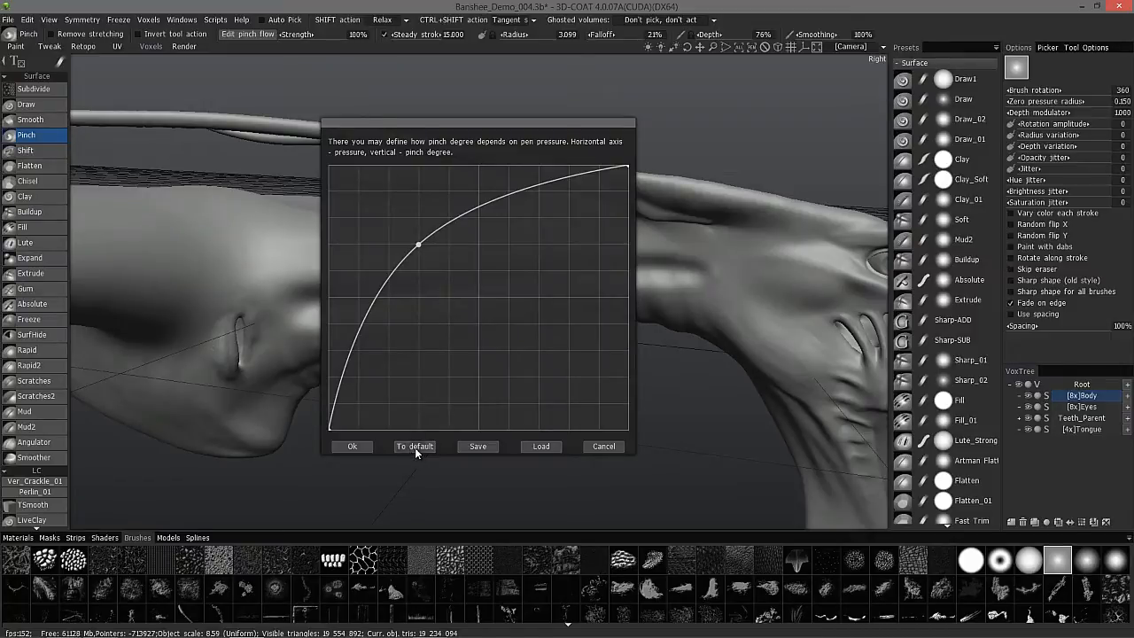
{"action": "left_click_drag", "start_coordinate": [418, 244], "coordinate": [488, 248]}
{"action": "left_click", "coordinate": [354, 446]}
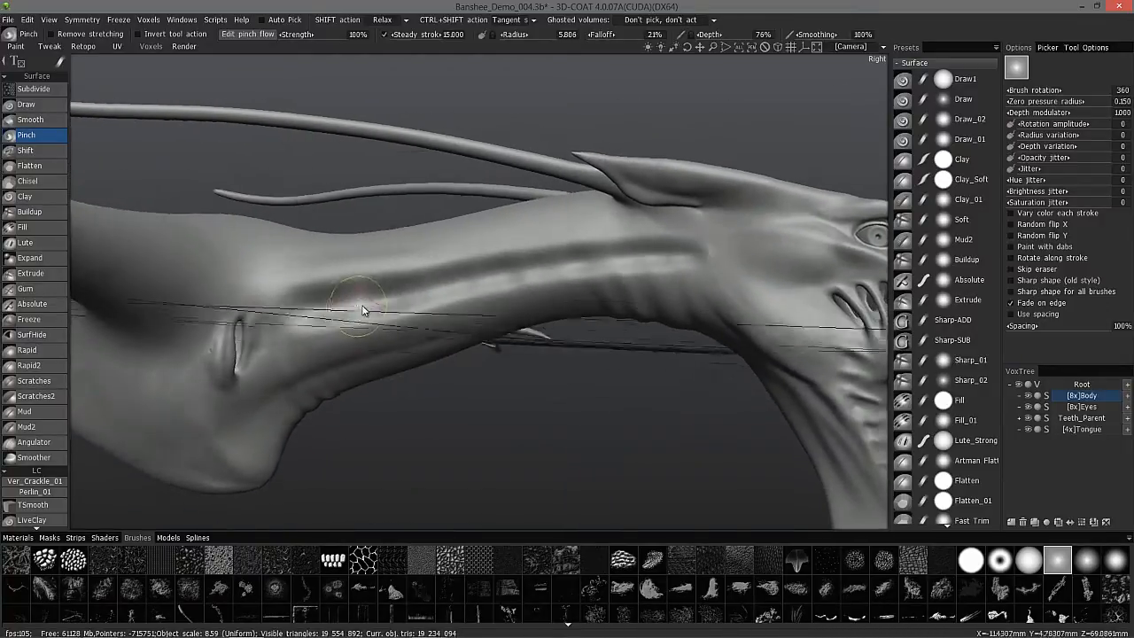
Pinch the long groove on the side of the neck and tighten the skin folds behind the jaw, adapting the brush radius.
{"action": "right_click_drag", "start_coordinate": [306, 313], "coordinate": [322, 313]}
{"action": "mouse_move", "coordinate": [322, 314]}
{"action": "left_mouse_down", "text": "alt"}
{"action": "mouse_move", "coordinate": [334, 311]}
{"action": "mouse_move", "coordinate": [310, 317]}
{"action": "mouse_move", "coordinate": [534, 279]}
{"action": "mouse_move", "coordinate": [696, 272]}
{"action": "mouse_move", "coordinate": [521, 271]}
{"action": "mouse_move", "coordinate": [353, 292]}
{"action": "mouse_move", "coordinate": [692, 275]}
{"action": "left_mouse_up", "text": "alt"}
{"action": "mouse_move", "coordinate": [363, 247]}
{"action": "left_mouse_down", "text": "alt"}
{"action": "mouse_move", "coordinate": [355, 255]}
{"action": "mouse_move", "coordinate": [577, 345]}
{"action": "mouse_move", "coordinate": [550, 303]}
{"action": "mouse_move", "coordinate": [621, 299]}
{"action": "mouse_move", "coordinate": [574, 285]}
{"action": "mouse_move", "coordinate": [569, 305]}
{"action": "mouse_move", "coordinate": [632, 317]}
{"action": "mouse_move", "coordinate": [362, 324]}
{"action": "mouse_move", "coordinate": [398, 306]}
{"action": "left_mouse_up", "text": "alt"}
{"action": "mouse_move", "coordinate": [421, 298]}
{"action": "right_mouse_down"}
{"action": "mouse_move", "coordinate": [386, 293]}
{"action": "mouse_move", "coordinate": [395, 298]}
{"action": "right_mouse_up"}
{"action": "mouse_move", "coordinate": [371, 265]}
{"action": "left_mouse_down"}
{"action": "mouse_move", "coordinate": [344, 273]}
{"action": "mouse_move", "coordinate": [481, 261]}
{"action": "mouse_move", "coordinate": [396, 267]}
{"action": "left_mouse_up"}
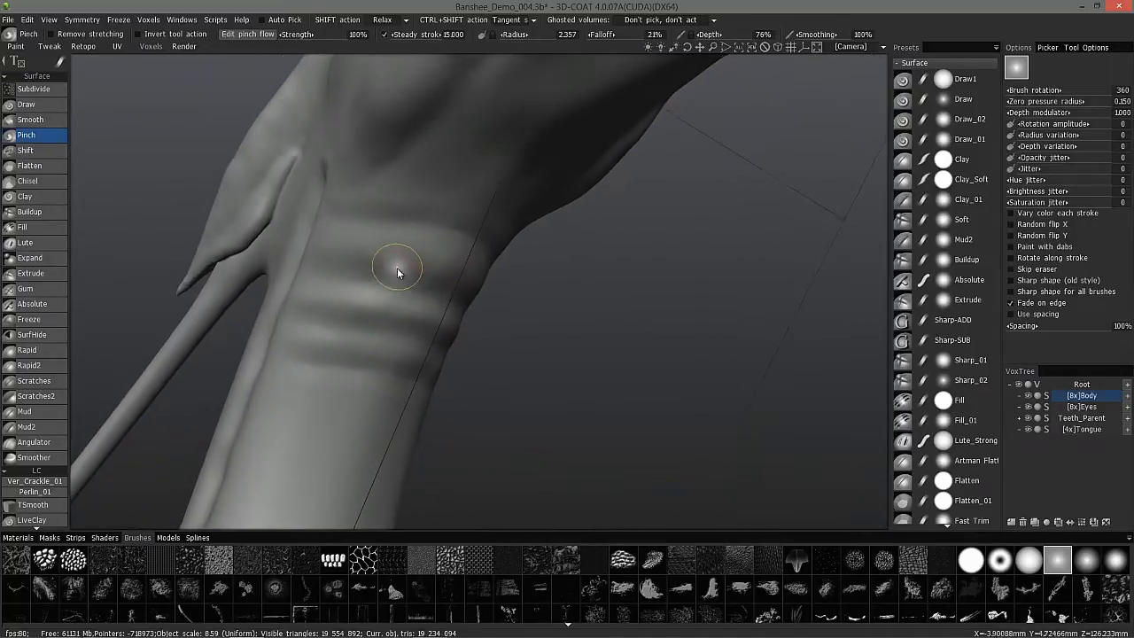
{"action": "right_click_drag", "start_coordinate": [417, 292], "coordinate": [434, 295]}
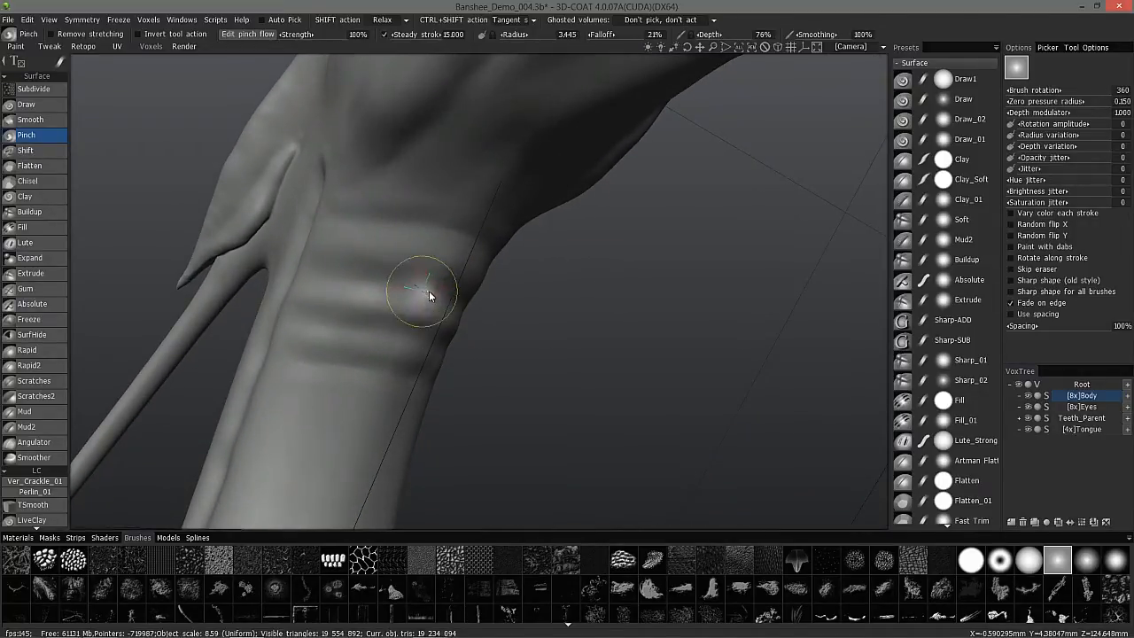
{"action": "mouse_move", "coordinate": [364, 285]}
{"action": "left_mouse_down"}
{"action": "mouse_move", "coordinate": [401, 281]}
{"action": "mouse_move", "coordinate": [337, 278]}
{"action": "mouse_move", "coordinate": [439, 288]}
{"action": "mouse_move", "coordinate": [285, 291]}
{"action": "mouse_move", "coordinate": [316, 347]}
{"action": "mouse_move", "coordinate": [430, 337]}
{"action": "mouse_move", "coordinate": [326, 321]}
{"action": "mouse_move", "coordinate": [283, 367]}
{"action": "left_mouse_up"}
{"action": "mouse_move", "coordinate": [283, 367]}
{"action": "right_mouse_down"}
{"action": "mouse_move", "coordinate": [303, 338]}
{"action": "mouse_move", "coordinate": [229, 306]}
{"action": "right_mouse_up"}
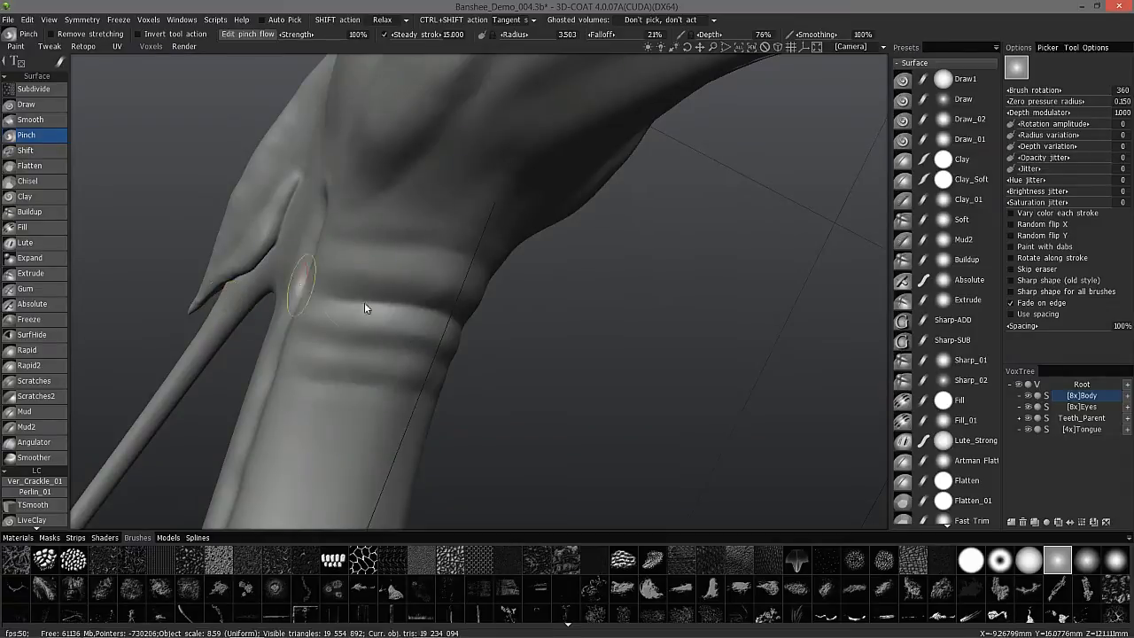
{"action": "mouse_move", "coordinate": [310, 347]}
{"action": "left_mouse_down"}
{"action": "mouse_move", "coordinate": [434, 359]}
{"action": "mouse_move", "coordinate": [317, 349]}
{"action": "mouse_move", "coordinate": [427, 356]}
{"action": "mouse_move", "coordinate": [316, 336]}
{"action": "mouse_move", "coordinate": [342, 347]}
{"action": "mouse_move", "coordinate": [332, 291]}
{"action": "mouse_move", "coordinate": [435, 311]}
{"action": "mouse_move", "coordinate": [375, 261]}
{"action": "mouse_move", "coordinate": [392, 256]}
{"action": "mouse_move", "coordinate": [338, 259]}
{"action": "mouse_move", "coordinate": [368, 323]}
{"action": "mouse_move", "coordinate": [339, 313]}
{"action": "mouse_move", "coordinate": [350, 326]}
{"action": "mouse_move", "coordinate": [251, 353]}
{"action": "mouse_move", "coordinate": [202, 303]}
{"action": "mouse_move", "coordinate": [285, 336]}
{"action": "mouse_move", "coordinate": [309, 278]}
{"action": "mouse_move", "coordinate": [167, 247]}
{"action": "mouse_move", "coordinate": [245, 249]}
{"action": "left_mouse_up"}
Sharpen the groove along the neck into a crisp crease with repeated Pinch strokes at a brush radius of about 7.2.
{"action": "left_click_drag", "start_coordinate": [169, 246], "coordinate": [381, 273]}
{"action": "mouse_move", "coordinate": [170, 248]}
{"action": "left_mouse_down"}
{"action": "mouse_move", "coordinate": [346, 267]}
{"action": "mouse_move", "coordinate": [567, 315]}
{"action": "mouse_move", "coordinate": [384, 271]}
{"action": "mouse_move", "coordinate": [650, 346]}
{"action": "left_mouse_up"}
{"action": "left_click_drag", "start_coordinate": [284, 263], "coordinate": [662, 344]}
{"action": "left_click_drag", "start_coordinate": [340, 269], "coordinate": [638, 342]}
{"action": "left_click_drag", "start_coordinate": [305, 265], "coordinate": [633, 342]}
{"action": "mouse_move", "coordinate": [541, 368]}
{"action": "left_mouse_down", "text": "alt"}
{"action": "mouse_move", "coordinate": [300, 316]}
{"action": "mouse_move", "coordinate": [258, 268]}
{"action": "mouse_move", "coordinate": [290, 340]}
{"action": "mouse_move", "coordinate": [385, 320]}
{"action": "mouse_move", "coordinate": [306, 323]}
{"action": "mouse_move", "coordinate": [299, 356]}
{"action": "mouse_move", "coordinate": [314, 296]}
{"action": "mouse_move", "coordinate": [153, 171]}
{"action": "mouse_move", "coordinate": [101, 253]}
{"action": "left_mouse_up", "text": "alt"}
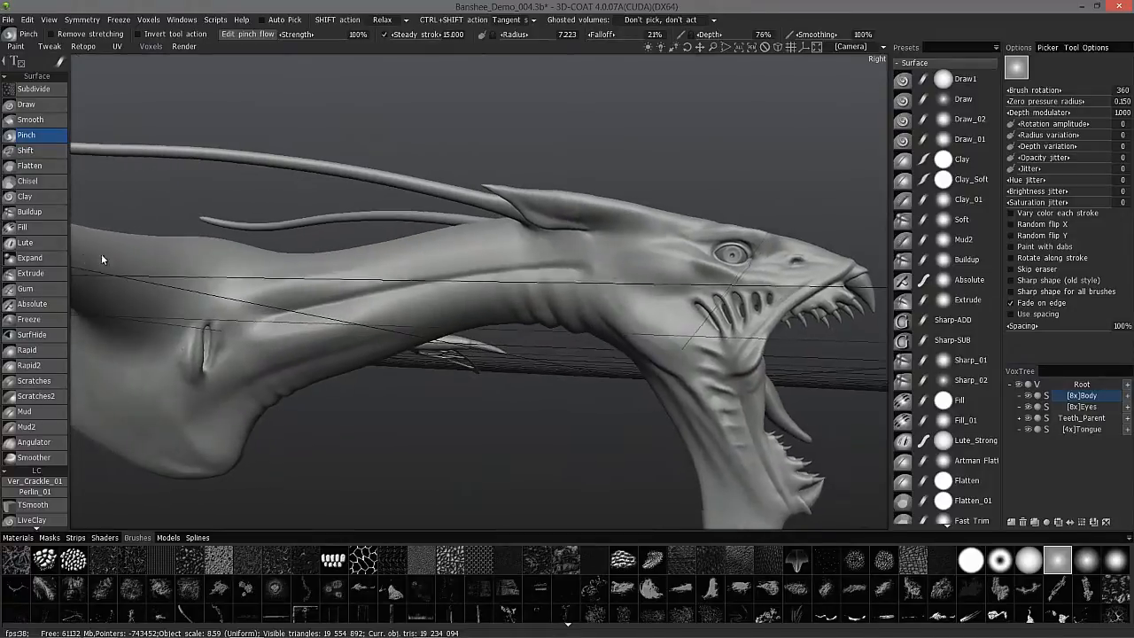
Set up the Buildup tool with the plain brush stroke mode, a radius of about 5.05 and Steady stroke turned off.
{"action": "left_click", "coordinate": [30, 212]}
{"action": "left_click_drag", "start_coordinate": [220, 286], "coordinate": [271, 330], "text": "alt"}
{"action": "mouse_move", "coordinate": [271, 330]}
{"action": "right_mouse_down", "text": "alt"}
{"action": "mouse_move", "coordinate": [258, 321]}
{"action": "mouse_move", "coordinate": [280, 317]}
{"action": "right_mouse_up", "text": "alt"}
{"action": "left_click_drag", "start_coordinate": [280, 313], "coordinate": [312, 306], "text": "alt"}
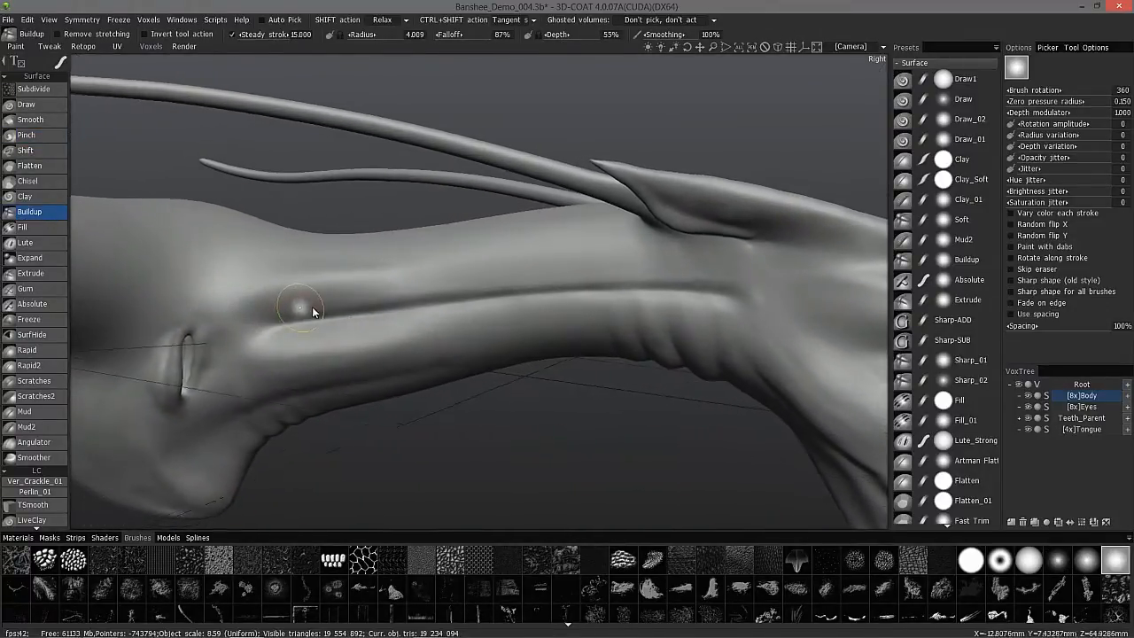
{"action": "right_click_drag", "start_coordinate": [339, 303], "coordinate": [355, 299]}
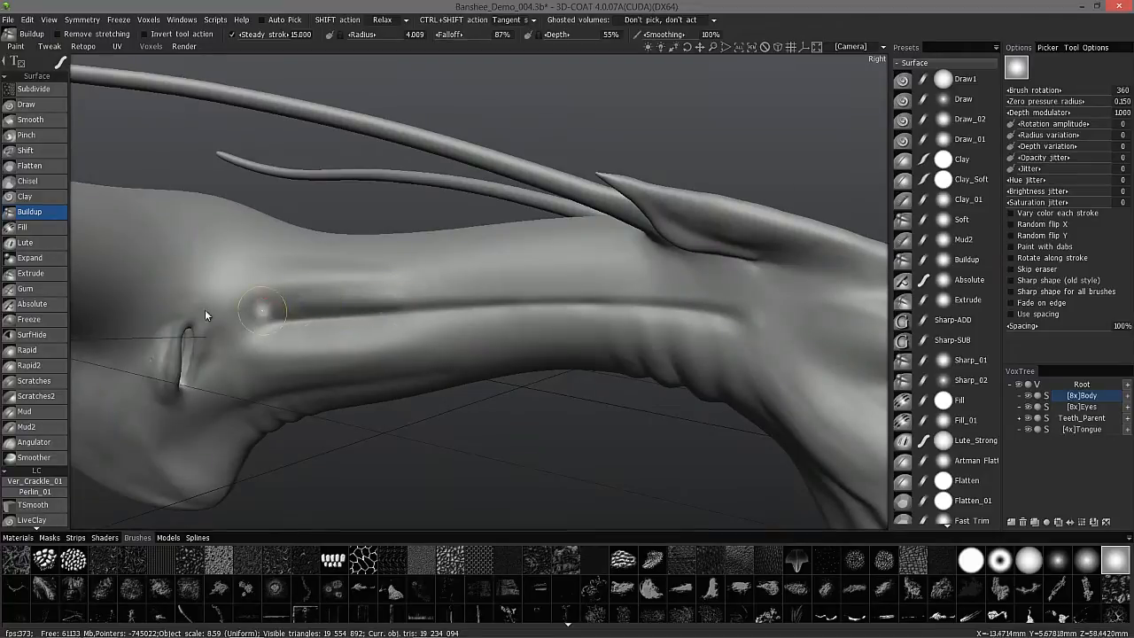
{"action": "left_click_drag", "start_coordinate": [466, 293], "coordinate": [440, 285], "text": "alt"}
{"action": "left_click_drag", "start_coordinate": [305, 241], "coordinate": [282, 223], "text": "alt"}
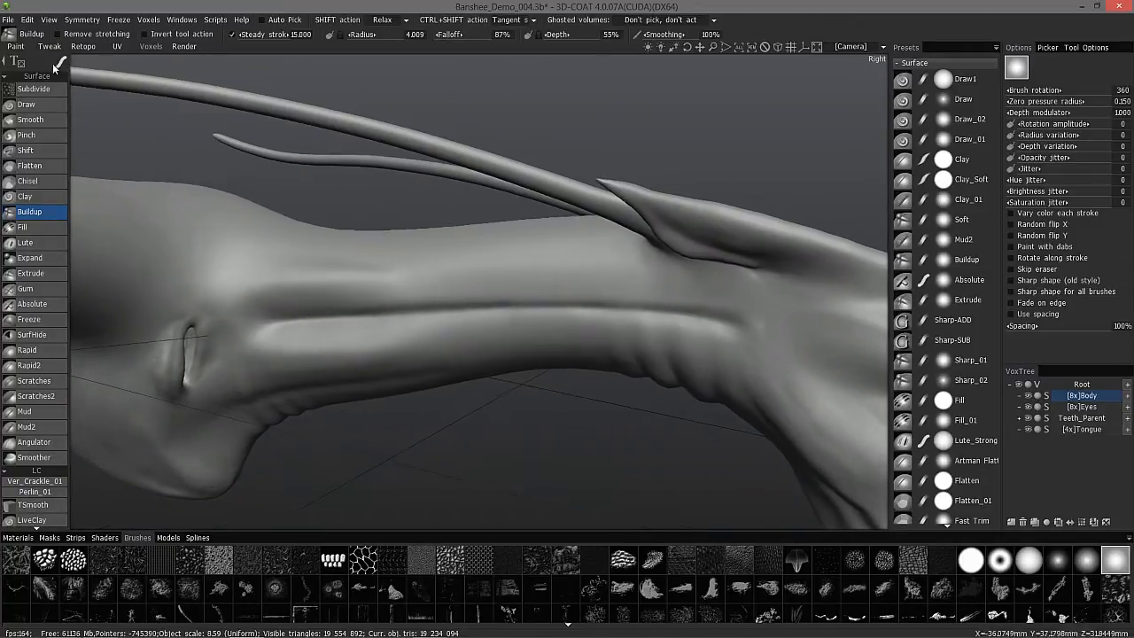
{"action": "mouse_move", "coordinate": [60, 64]}
{"action": "left_click", "coordinate": [102, 66]}
{"action": "left_click_drag", "start_coordinate": [250, 303], "coordinate": [317, 302], "text": "alt"}
{"action": "right_click_drag", "start_coordinate": [319, 304], "coordinate": [330, 304]}
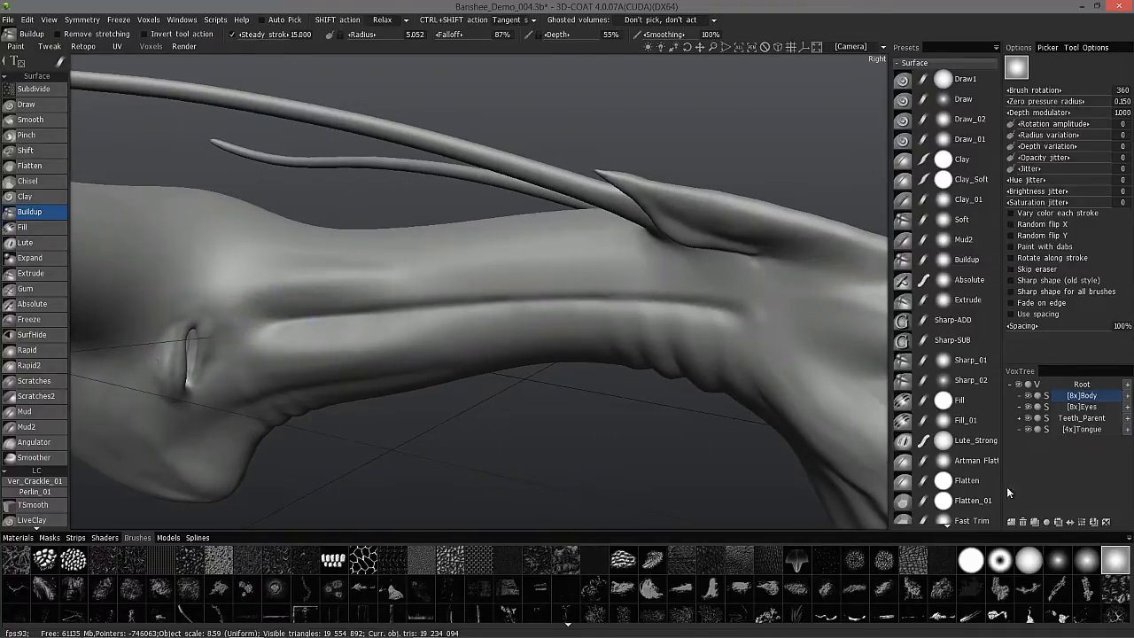
{"action": "left_click_drag", "start_coordinate": [316, 308], "coordinate": [265, 310], "text": "alt"}
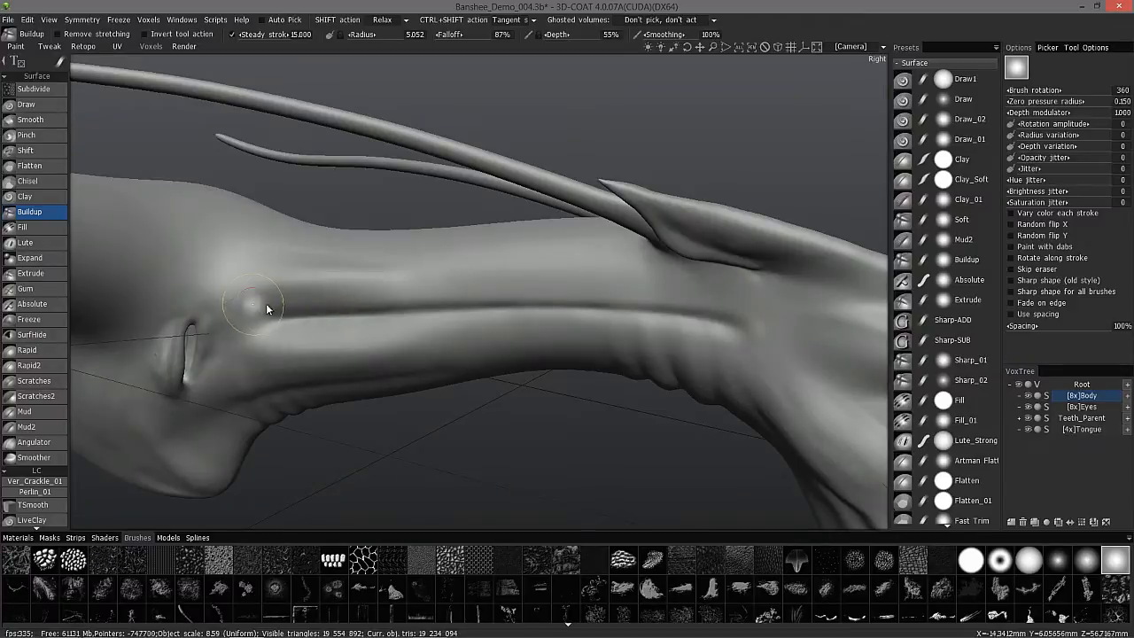
{"action": "left_click", "coordinate": [234, 35]}
Build up volume along the crease on the side of the neck with Buildup strokes, setting the brush radius to about 4.6.
{"action": "mouse_move", "coordinate": [253, 303]}
{"action": "left_mouse_down"}
{"action": "mouse_move", "coordinate": [441, 303]}
{"action": "mouse_move", "coordinate": [258, 304]}
{"action": "left_mouse_up"}
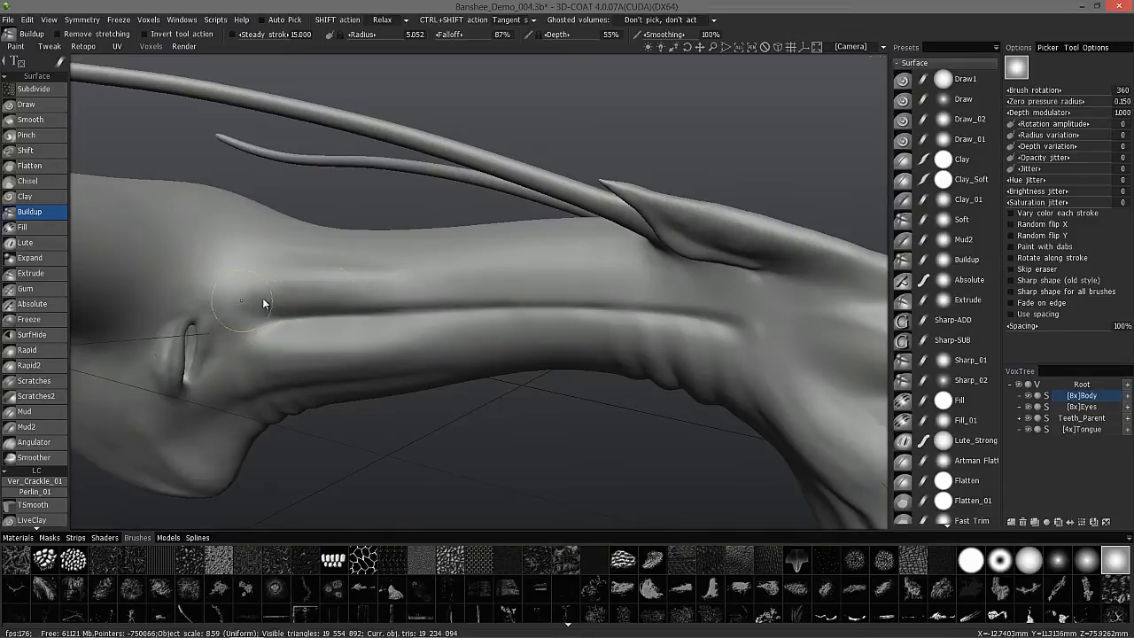
{"action": "middle_click_drag", "start_coordinate": [256, 312], "coordinate": [293, 339]}
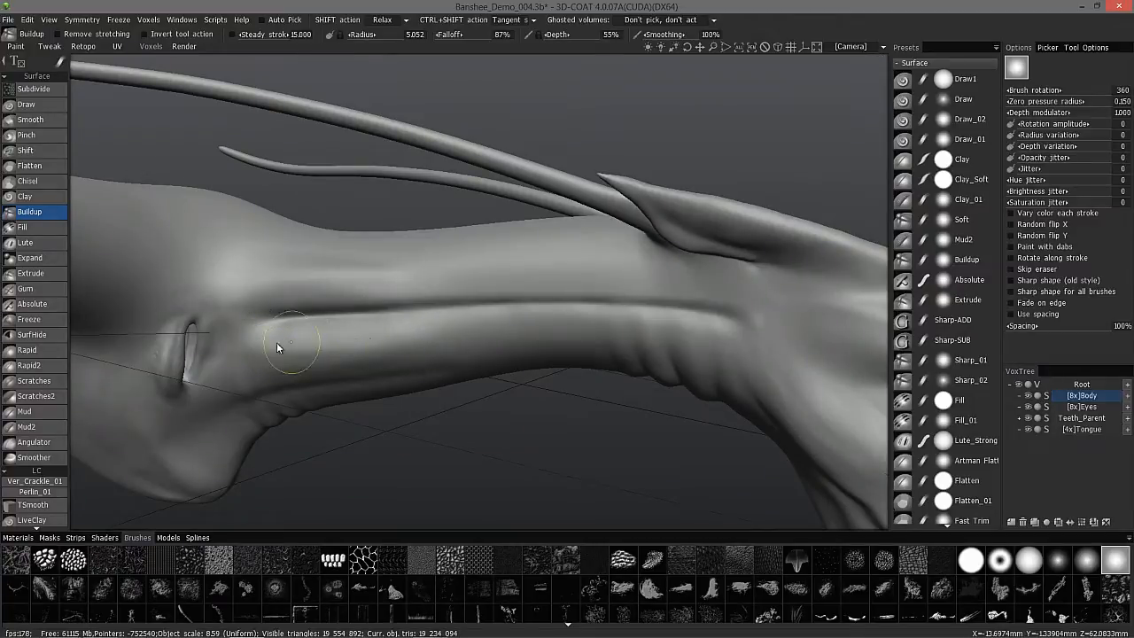
{"action": "mouse_move", "coordinate": [548, 290]}
{"action": "middle_mouse_down"}
{"action": "mouse_move", "coordinate": [593, 319]}
{"action": "mouse_move", "coordinate": [685, 296]}
{"action": "middle_mouse_up"}
{"action": "key", "text": "bracketleft"}
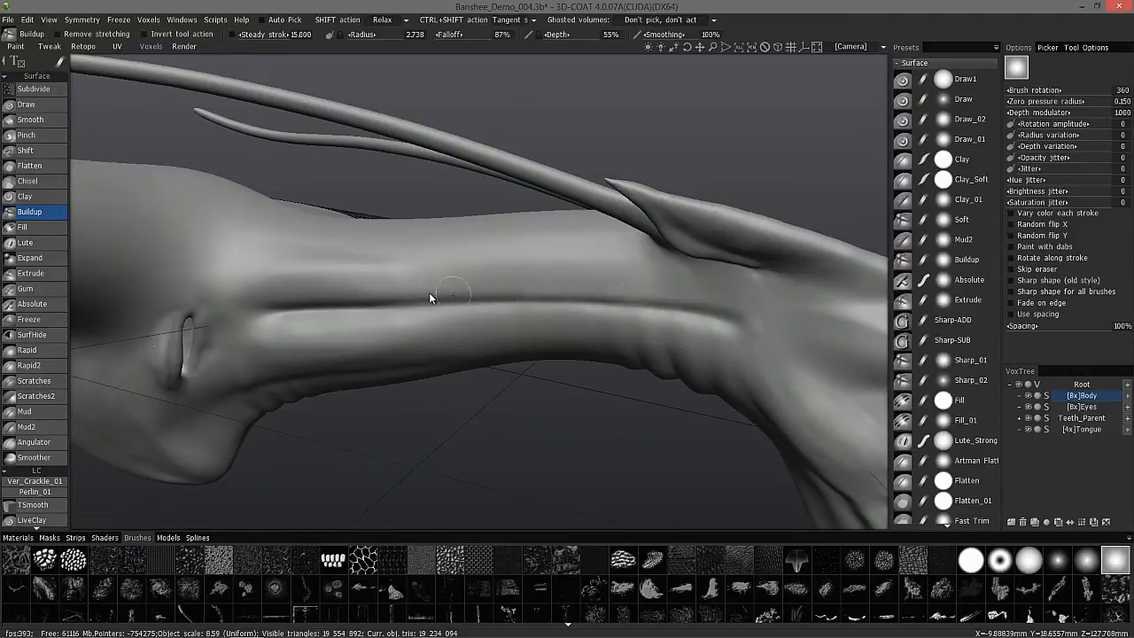
{"action": "key", "text": "bracketright"}
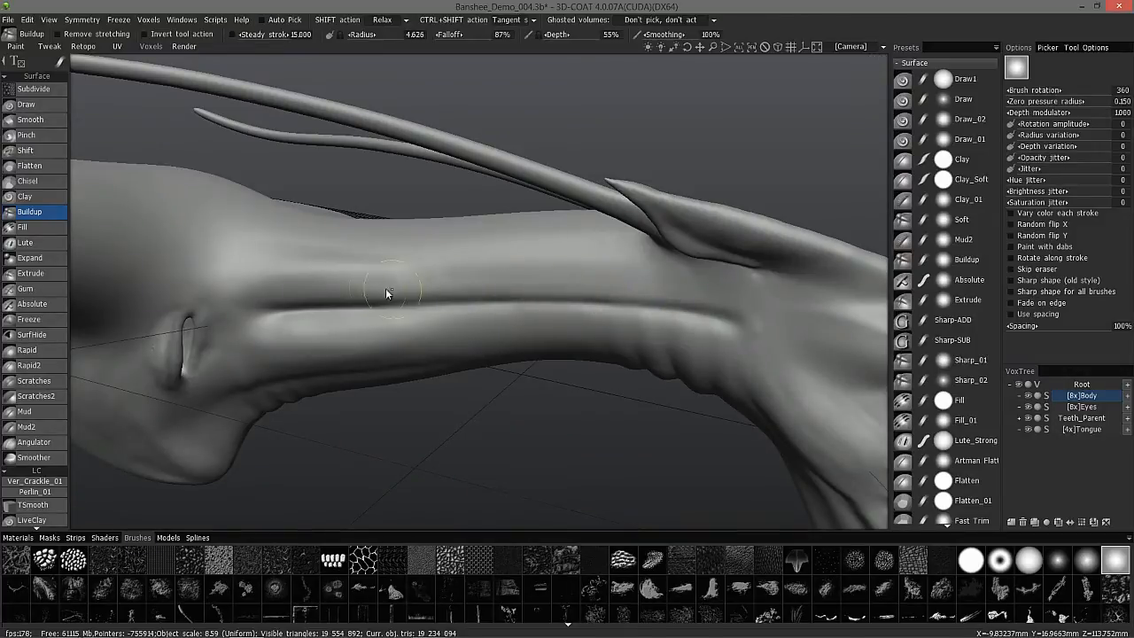
{"action": "mouse_move", "coordinate": [576, 287]}
{"action": "middle_mouse_down"}
{"action": "mouse_move", "coordinate": [366, 294]}
{"action": "mouse_move", "coordinate": [610, 304]}
{"action": "middle_mouse_up"}
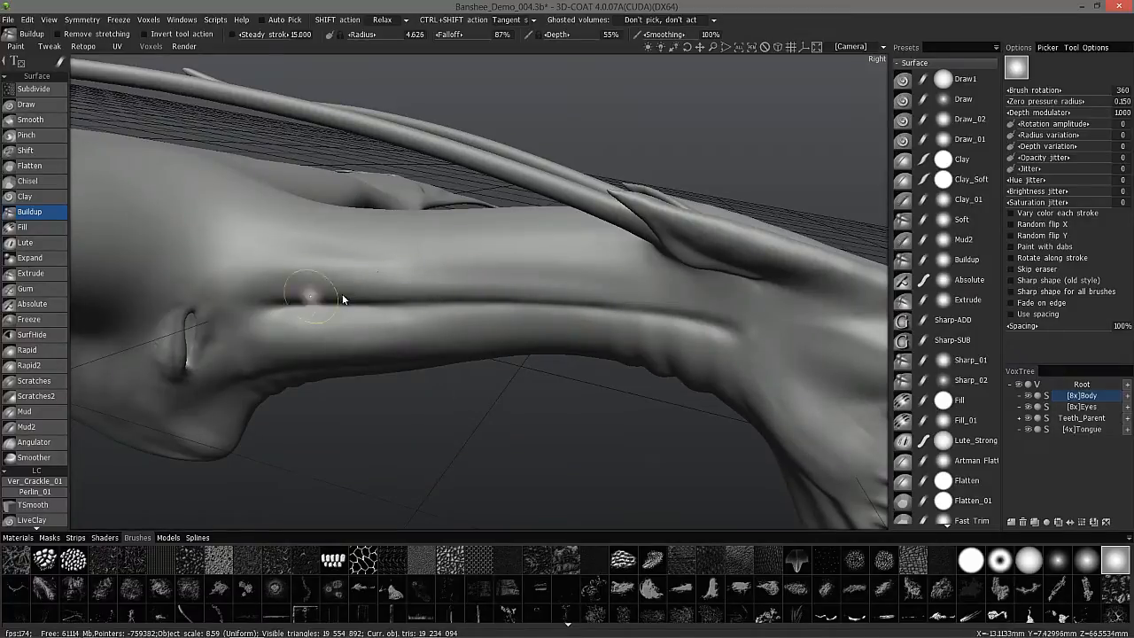
{"action": "mouse_move", "coordinate": [324, 293]}
{"action": "middle_mouse_down"}
{"action": "mouse_move", "coordinate": [310, 300]}
{"action": "mouse_move", "coordinate": [504, 278]}
{"action": "middle_mouse_up"}
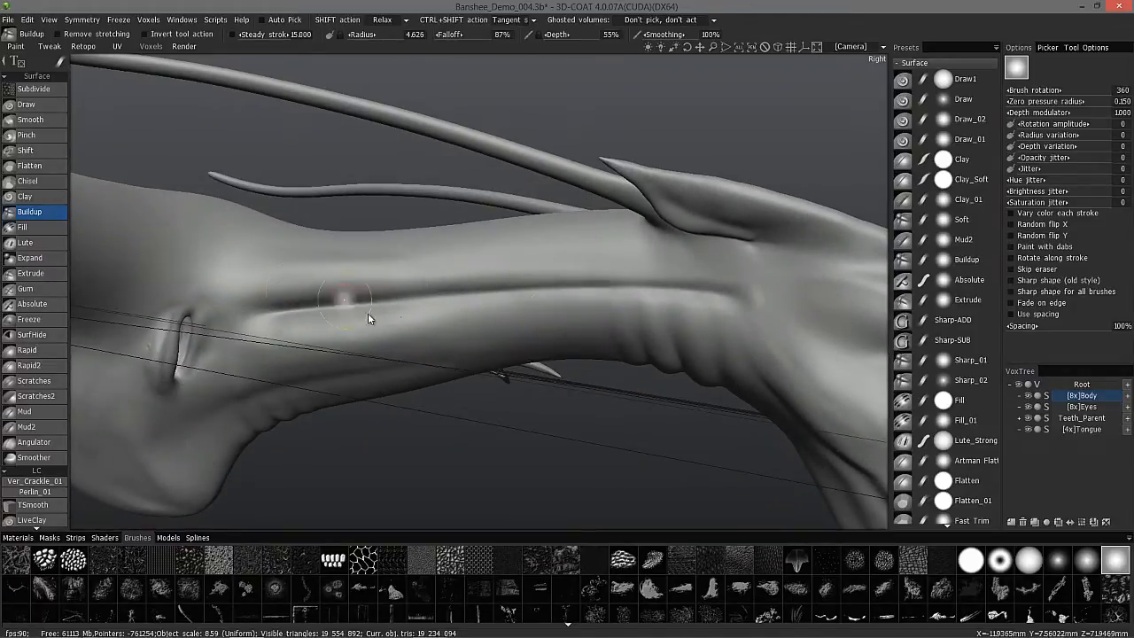
{"action": "mouse_move", "coordinate": [281, 328]}
{"action": "middle_mouse_down"}
{"action": "mouse_move", "coordinate": [526, 316]}
{"action": "mouse_move", "coordinate": [496, 318]}
{"action": "middle_mouse_up"}
{"action": "middle_click_drag", "start_coordinate": [300, 319], "coordinate": [395, 331]}
{"action": "mouse_move", "coordinate": [288, 342]}
{"action": "middle_mouse_down"}
{"action": "mouse_move", "coordinate": [227, 272]}
{"action": "mouse_move", "coordinate": [310, 331]}
{"action": "mouse_move", "coordinate": [311, 353]}
{"action": "mouse_move", "coordinate": [293, 322]}
{"action": "mouse_move", "coordinate": [321, 284]}
{"action": "mouse_move", "coordinate": [354, 320]}
{"action": "mouse_move", "coordinate": [398, 304]}
{"action": "middle_mouse_up"}
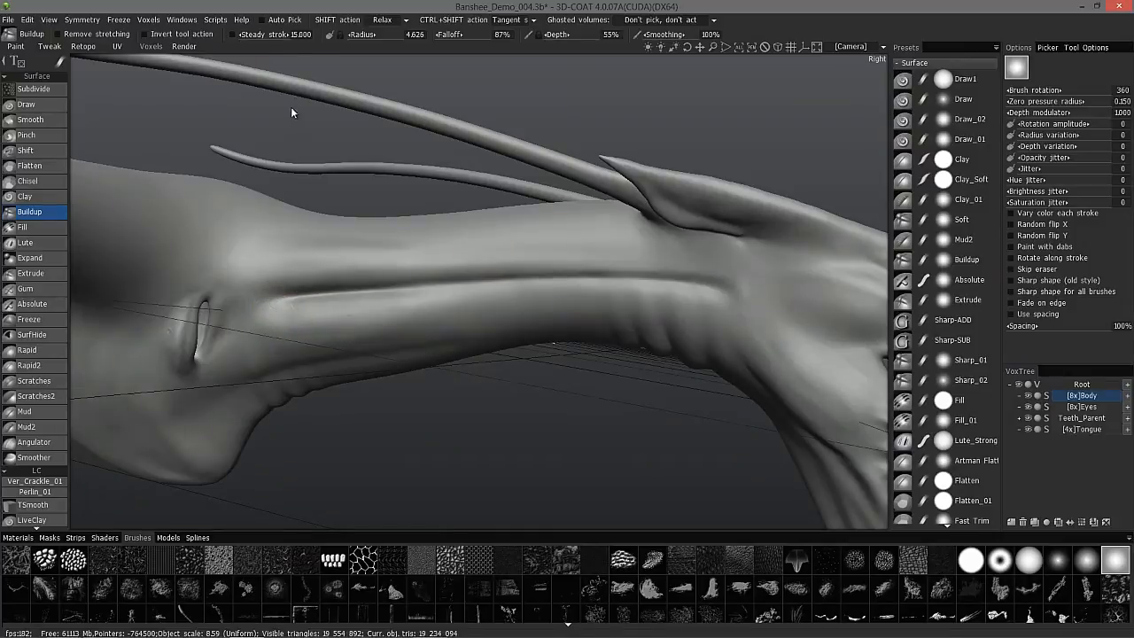
Set the SHIFT smoothing action to Powerful.
{"action": "middle_click_drag", "start_coordinate": [347, 42], "coordinate": [343, 22]}
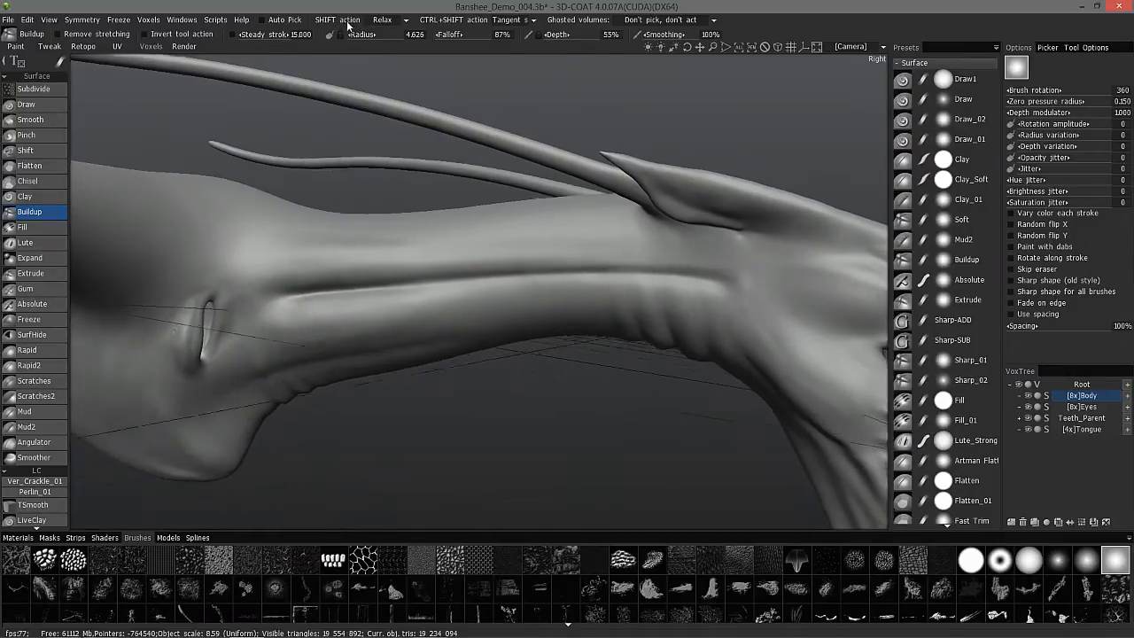
{"action": "left_click", "coordinate": [387, 21]}
{"action": "left_click", "coordinate": [409, 46]}
{"action": "middle_click_drag", "start_coordinate": [405, 193], "coordinate": [342, 330]}
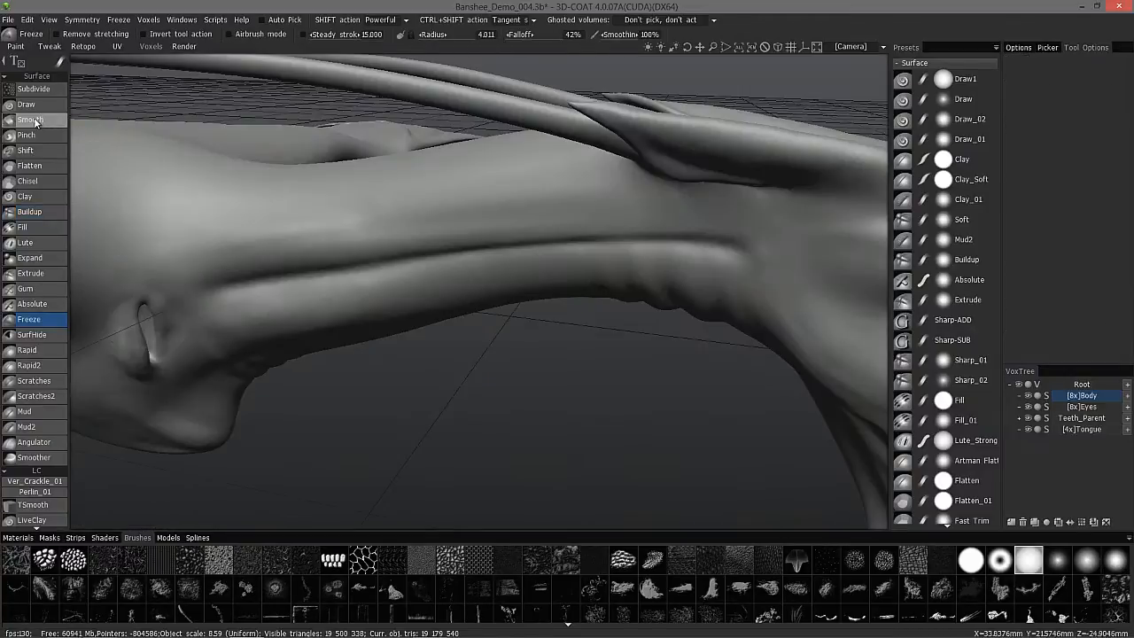
Smooth the neck crease with the Smooth tool, using the soft round brush at a radius of about 5.36 and 218% depth.
{"action": "left_click", "coordinate": [31, 120]}
{"action": "right_click_drag", "start_coordinate": [276, 266], "coordinate": [301, 267]}
{"action": "left_click_drag", "start_coordinate": [310, 269], "coordinate": [330, 291], "text": "alt"}
{"action": "left_click", "coordinate": [1119, 566]}
{"action": "mouse_move", "coordinate": [288, 280]}
{"action": "right_mouse_down"}
{"action": "mouse_move", "coordinate": [308, 286]}
{"action": "mouse_move", "coordinate": [299, 238]}
{"action": "right_mouse_up"}
{"action": "mouse_move", "coordinate": [299, 238]}
{"action": "left_mouse_down"}
{"action": "mouse_move", "coordinate": [306, 266]}
{"action": "mouse_move", "coordinate": [314, 252]}
{"action": "mouse_move", "coordinate": [370, 280]}
{"action": "mouse_move", "coordinate": [495, 253]}
{"action": "mouse_move", "coordinate": [467, 232]}
{"action": "mouse_move", "coordinate": [286, 288]}
{"action": "left_mouse_up"}
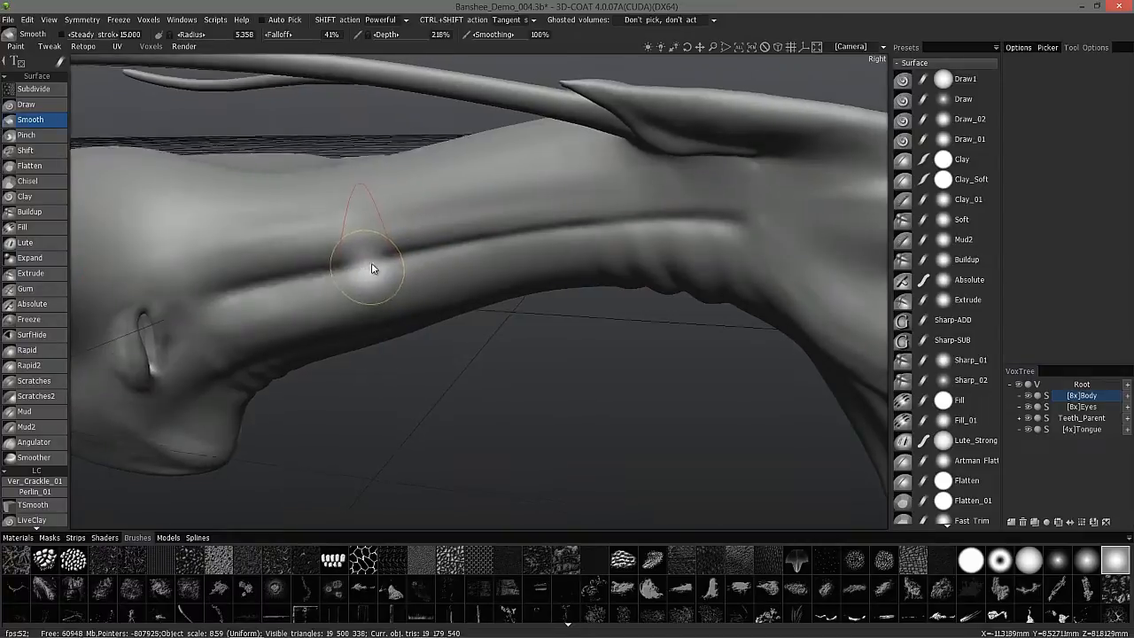
Soften the remaining hard edges along the neck crease with the Smooth brush at a radius of about 3.52 and 160% depth.
{"action": "right_click_drag", "start_coordinate": [376, 278], "coordinate": [380, 285]}
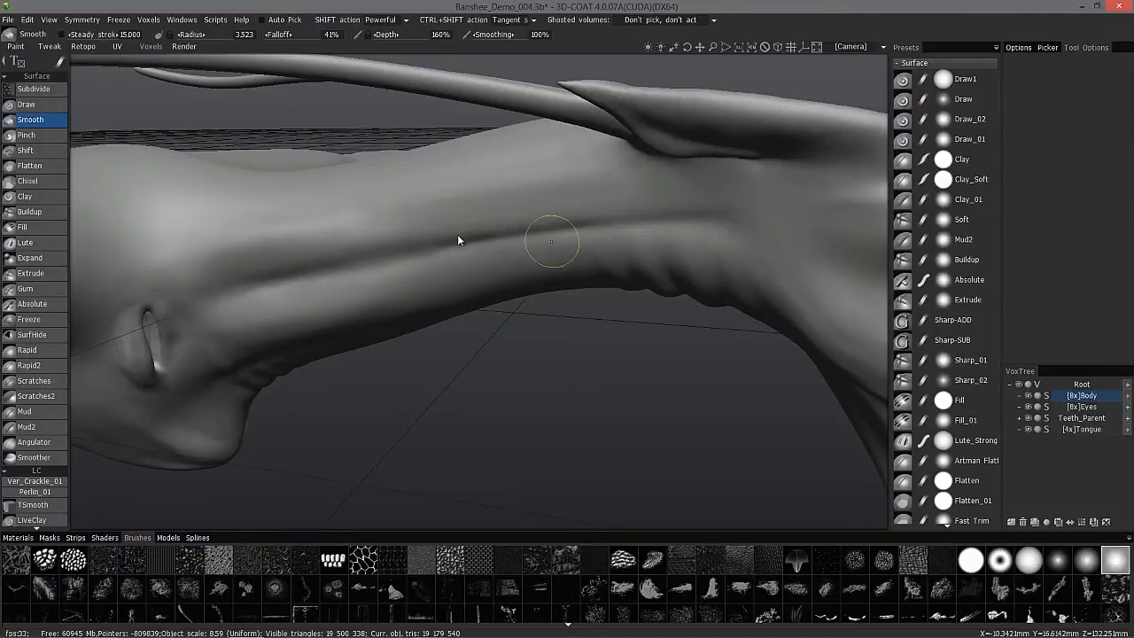
{"action": "left_click_drag", "start_coordinate": [434, 244], "coordinate": [509, 239], "text": "alt"}
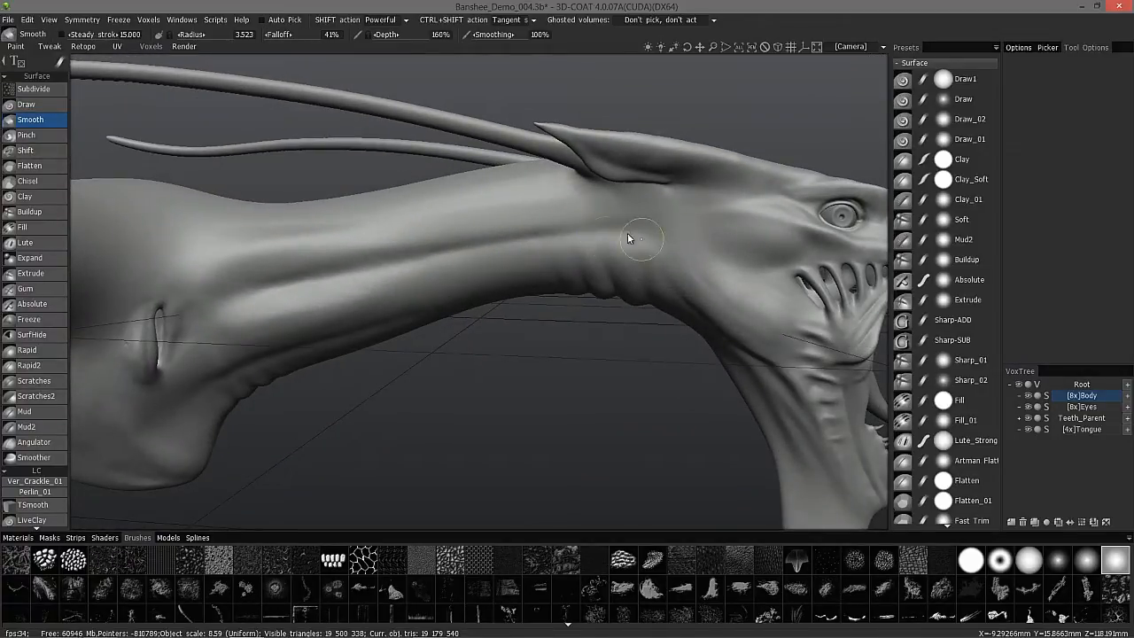
{"action": "left_click_drag", "start_coordinate": [441, 246], "coordinate": [481, 240], "text": "alt"}
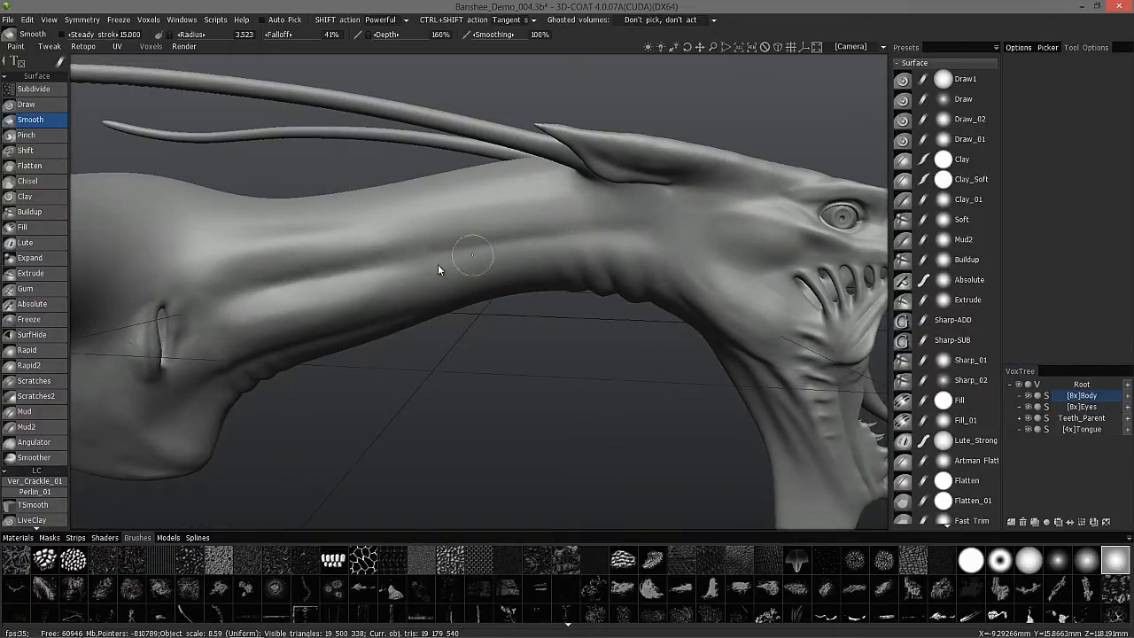
{"action": "left_click_drag", "start_coordinate": [428, 231], "coordinate": [306, 238], "text": "alt"}
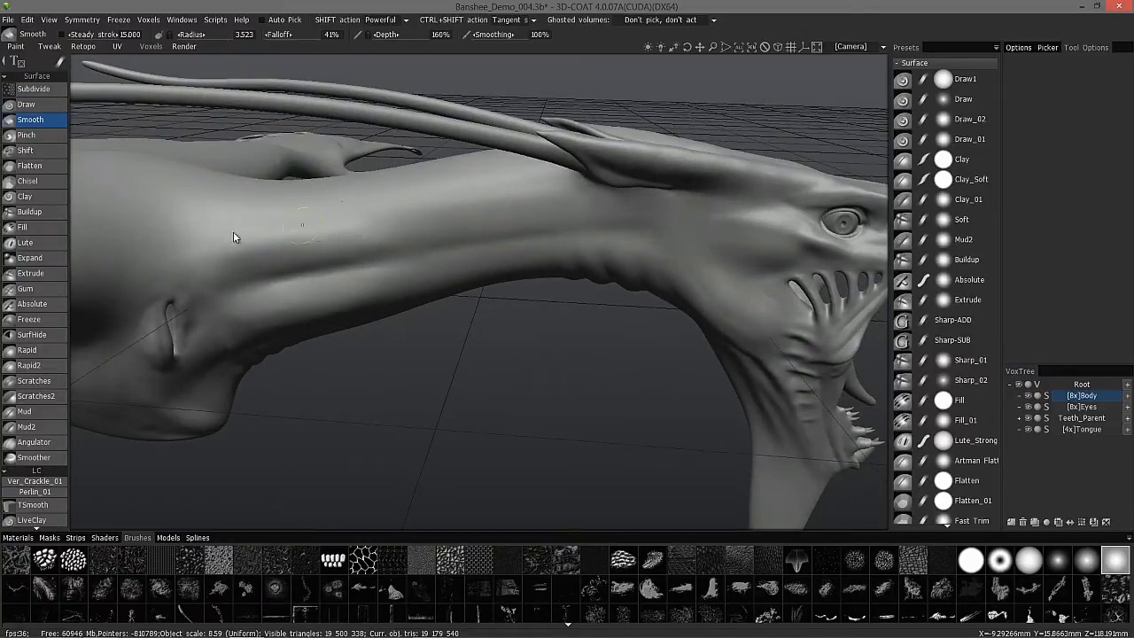
{"action": "left_click_drag", "start_coordinate": [198, 253], "coordinate": [219, 314], "text": "alt"}
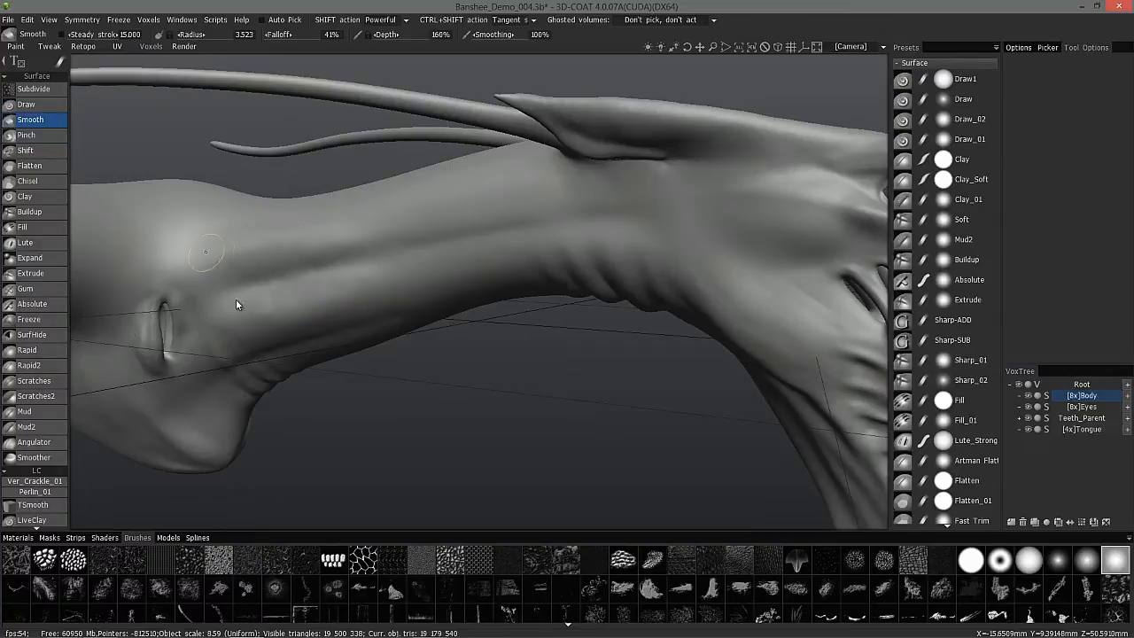
{"action": "right_click_drag", "start_coordinate": [252, 299], "coordinate": [245, 284], "text": "alt"}
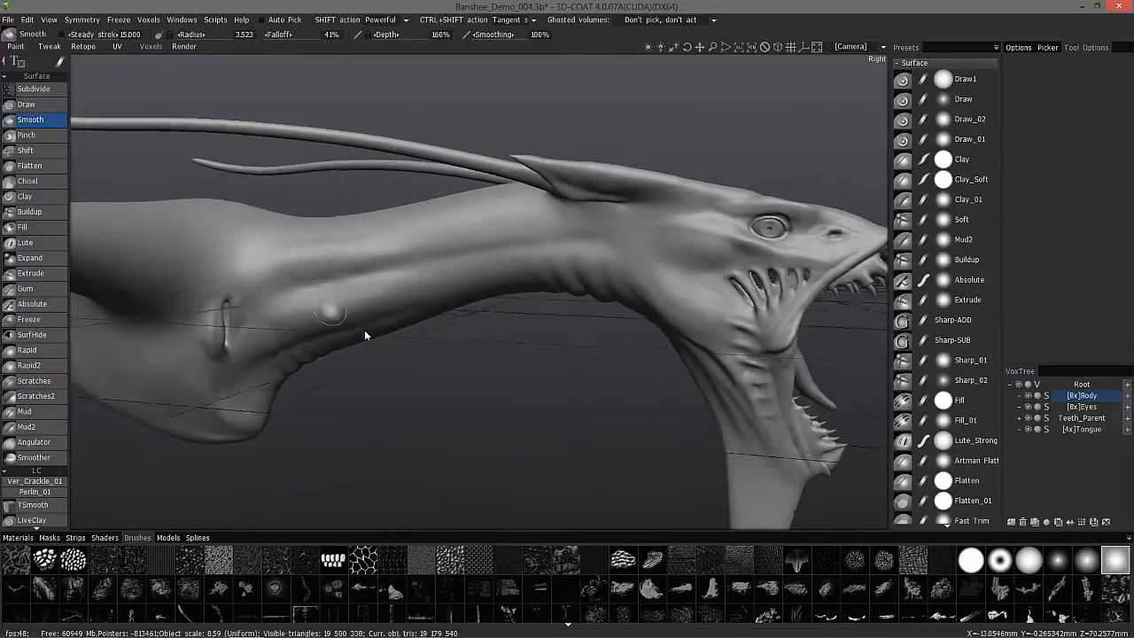
Polish the side of the neck with the Smooth tool using a smaller, softer round brush shape.
{"action": "left_click_drag", "start_coordinate": [387, 274], "coordinate": [352, 334], "text": "alt"}
{"action": "right_click_drag", "start_coordinate": [377, 301], "coordinate": [819, 466], "text": "alt"}
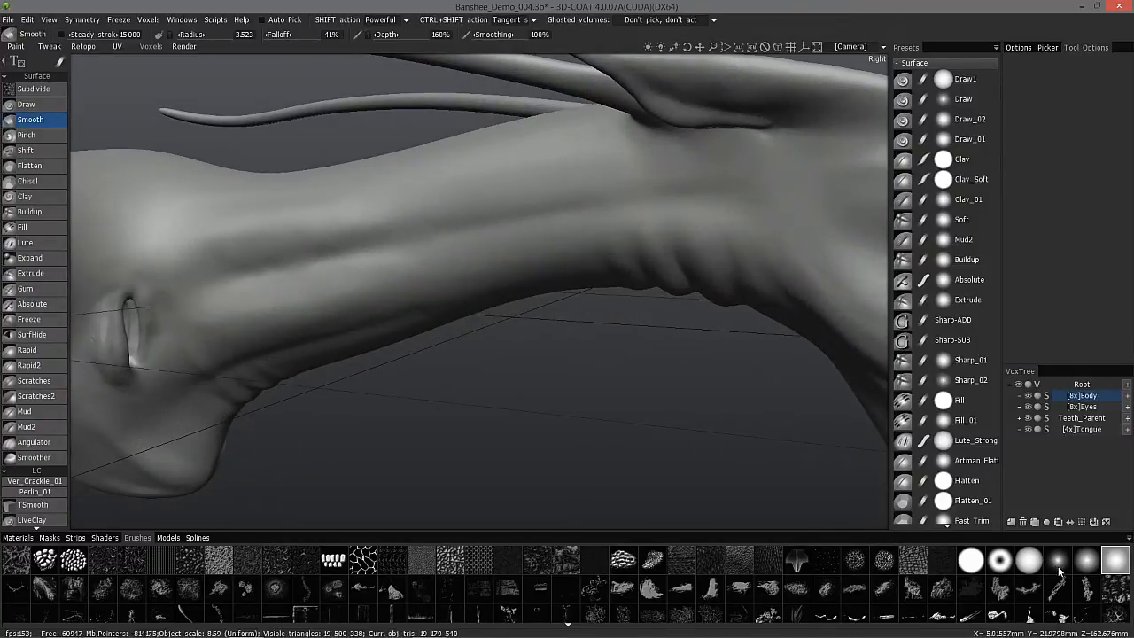
{"action": "left_click", "coordinate": [1058, 565]}
{"action": "left_click_drag", "start_coordinate": [283, 258], "coordinate": [365, 228], "text": "alt"}
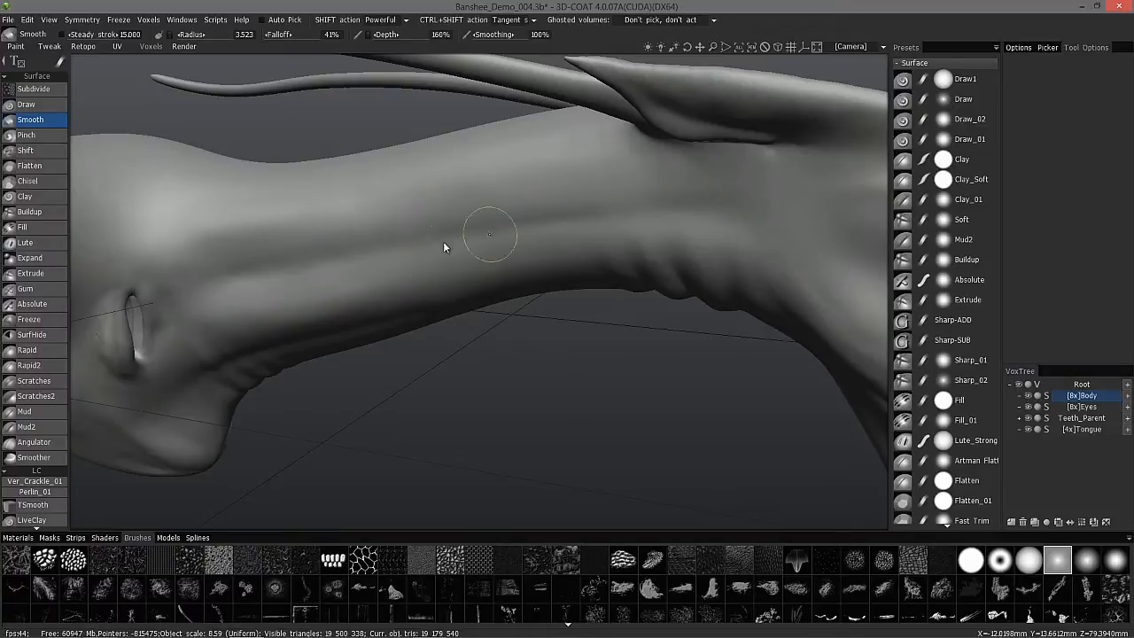
{"action": "scroll", "coordinate": [351, 292], "scroll_direction": "down", "scroll_amount": 1}
{"action": "left_click_drag", "start_coordinate": [354, 292], "coordinate": [504, 210], "text": "alt"}
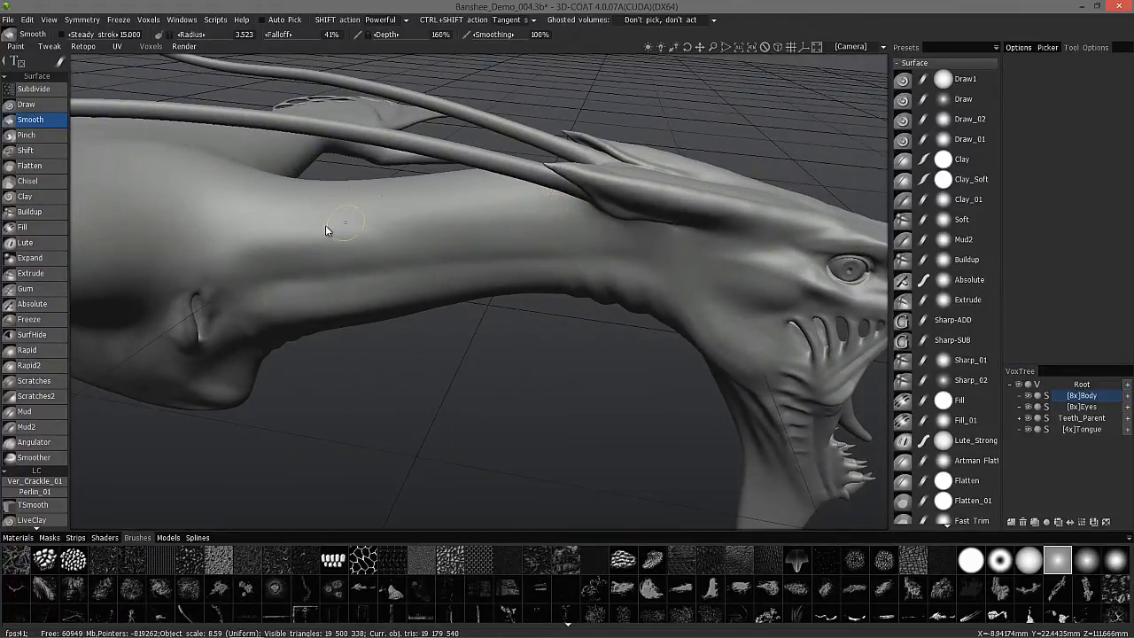
{"action": "left_click_drag", "start_coordinate": [223, 208], "coordinate": [264, 303], "text": "alt"}
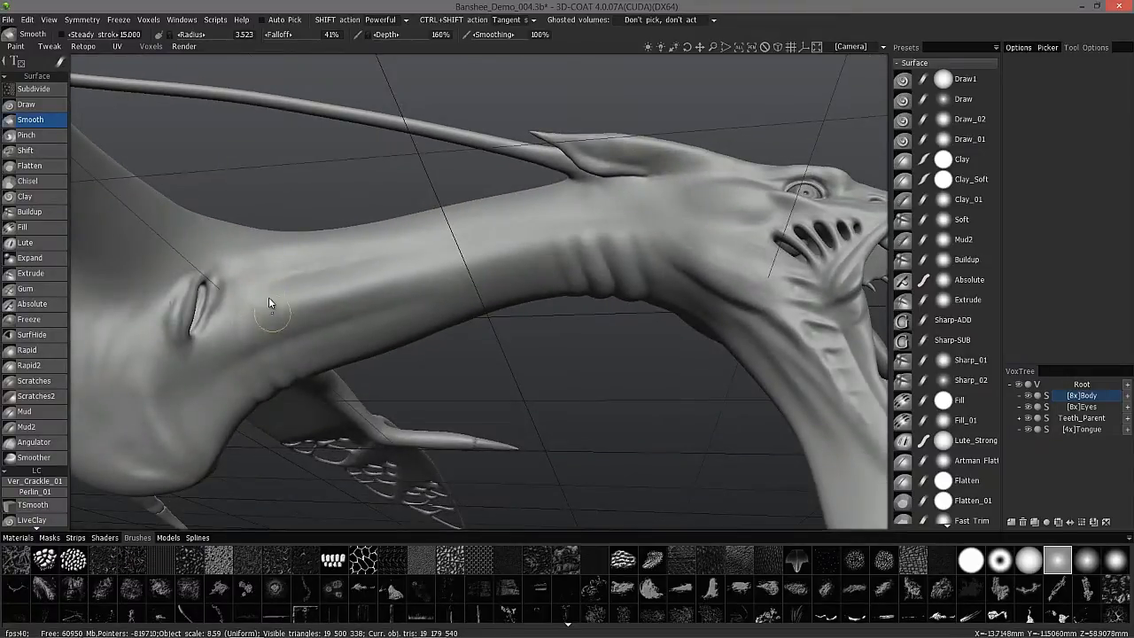
{"action": "left_click_drag", "start_coordinate": [280, 314], "coordinate": [496, 363], "text": "alt"}
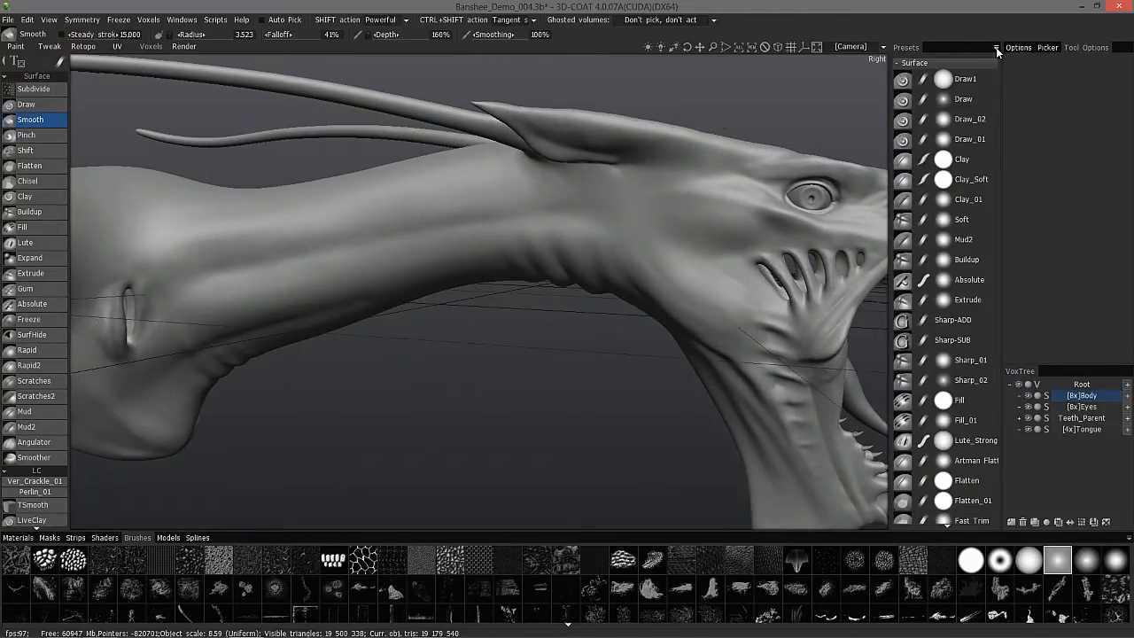
Store the current Smooth tool settings as a new preset and rename it Smooth_Polish.
{"action": "left_click", "coordinate": [996, 48]}
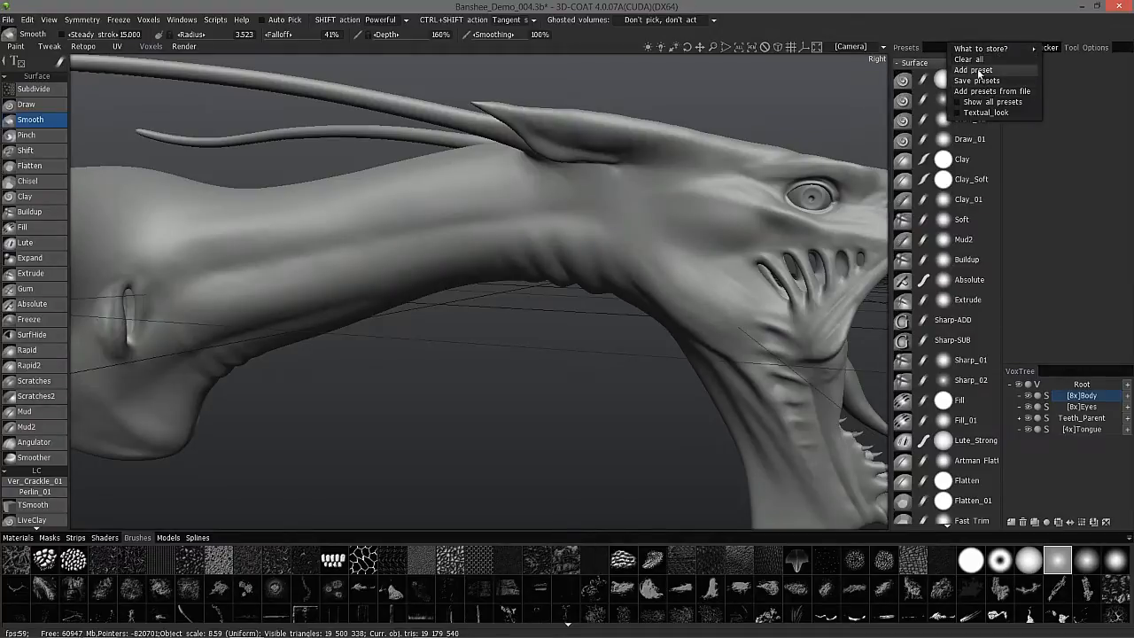
{"action": "left_click", "coordinate": [974, 70]}
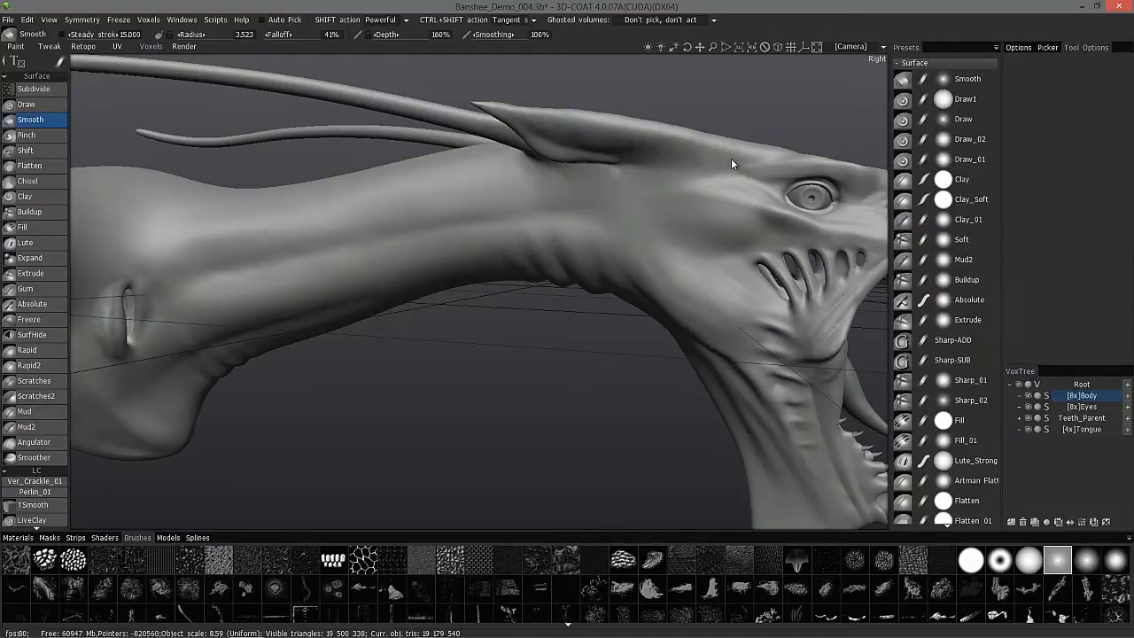
{"action": "double_click", "coordinate": [969, 82]}
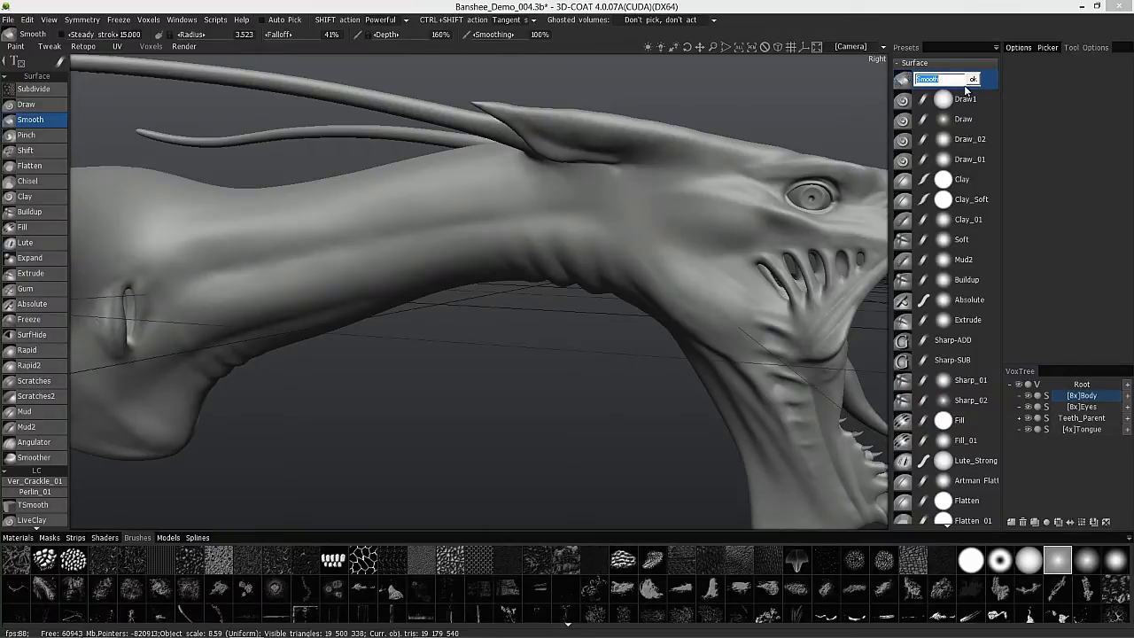
{"action": "type", "text": "_Polish"}
{"action": "key", "text": "Return"}
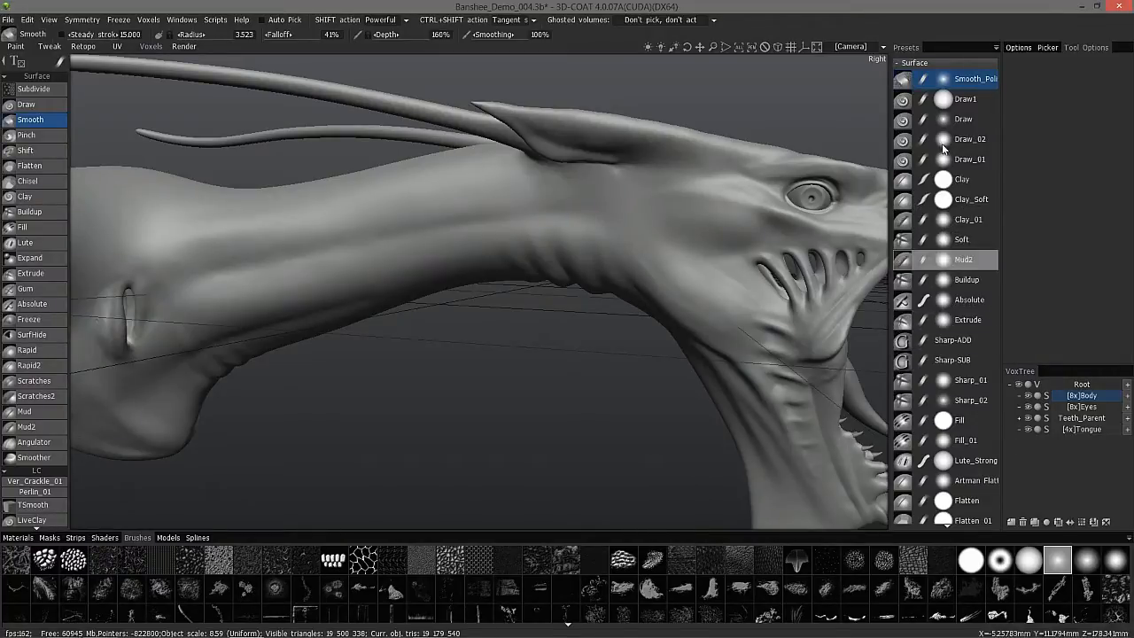
{"action": "left_click_drag", "start_coordinate": [217, 383], "coordinate": [2, 189]}
{"action": "left_click", "coordinate": [23, 196]}
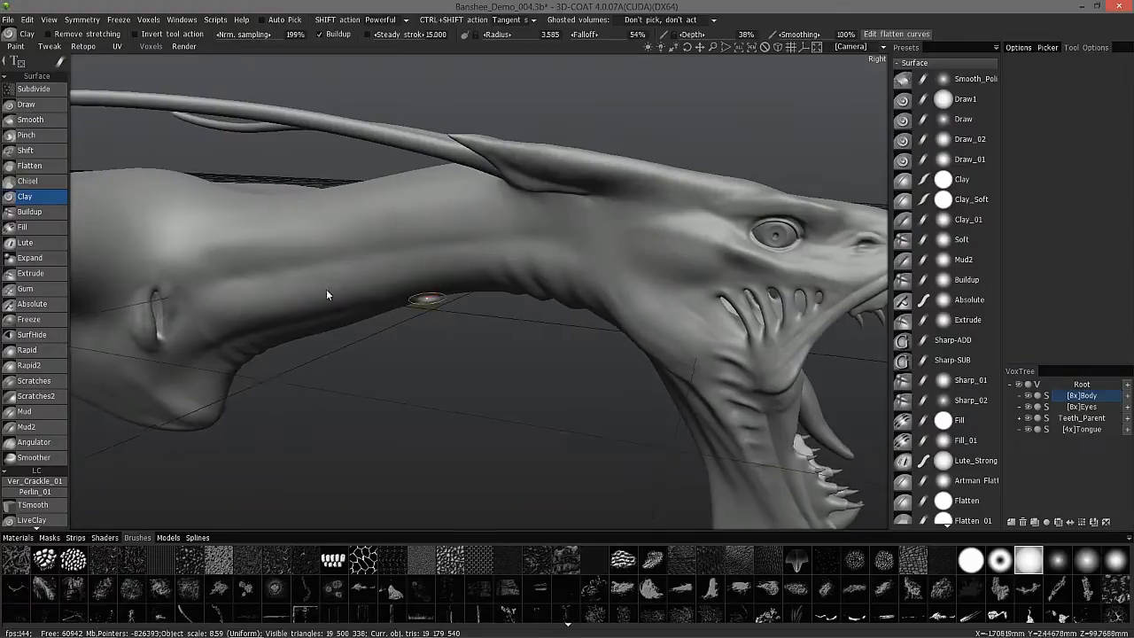
{"action": "left_click_drag", "start_coordinate": [326, 289], "coordinate": [232, 209]}
{"action": "right_click_drag", "start_coordinate": [232, 209], "coordinate": [289, 189], "text": "alt"}
{"action": "right_click_drag", "start_coordinate": [201, 180], "coordinate": [20, 395], "text": "alt"}
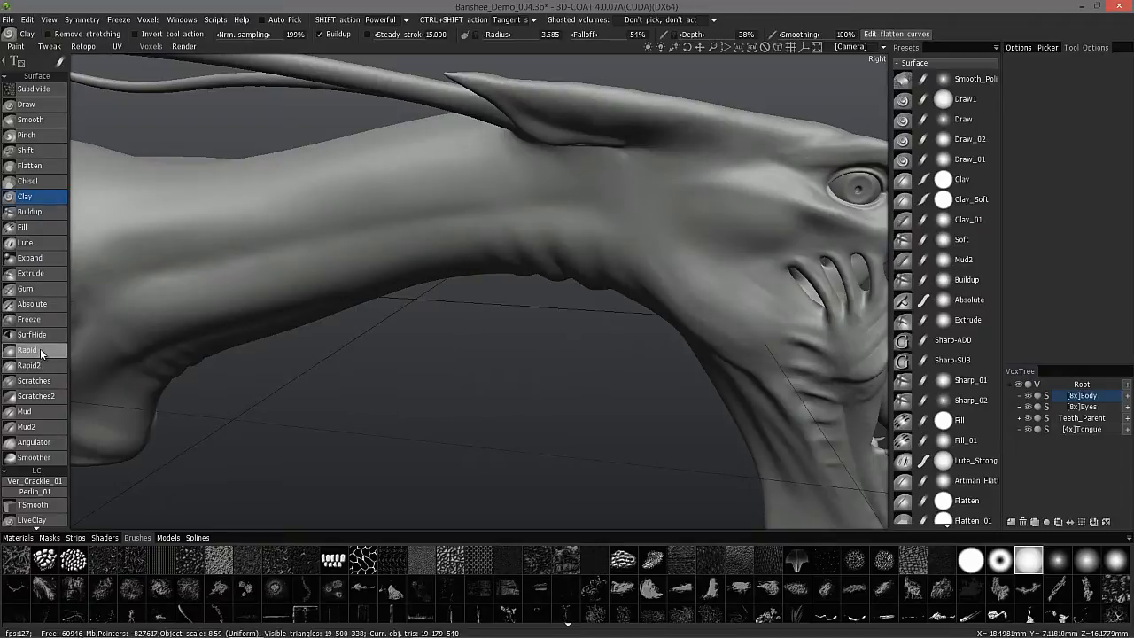
Lay rough lengthwise Rapid strokes along the side of the neck, using a radius of about 2.6 and 130% depth.
{"action": "left_click", "coordinate": [37, 351]}
{"action": "left_click_drag", "start_coordinate": [296, 213], "coordinate": [315, 203], "text": "alt"}
{"action": "left_click_drag", "start_coordinate": [406, 175], "coordinate": [409, 165], "text": "alt"}
{"action": "mouse_move", "coordinate": [394, 200]}
{"action": "right_mouse_down"}
{"action": "mouse_move", "coordinate": [398, 209]}
{"action": "mouse_move", "coordinate": [397, 178]}
{"action": "right_mouse_up"}
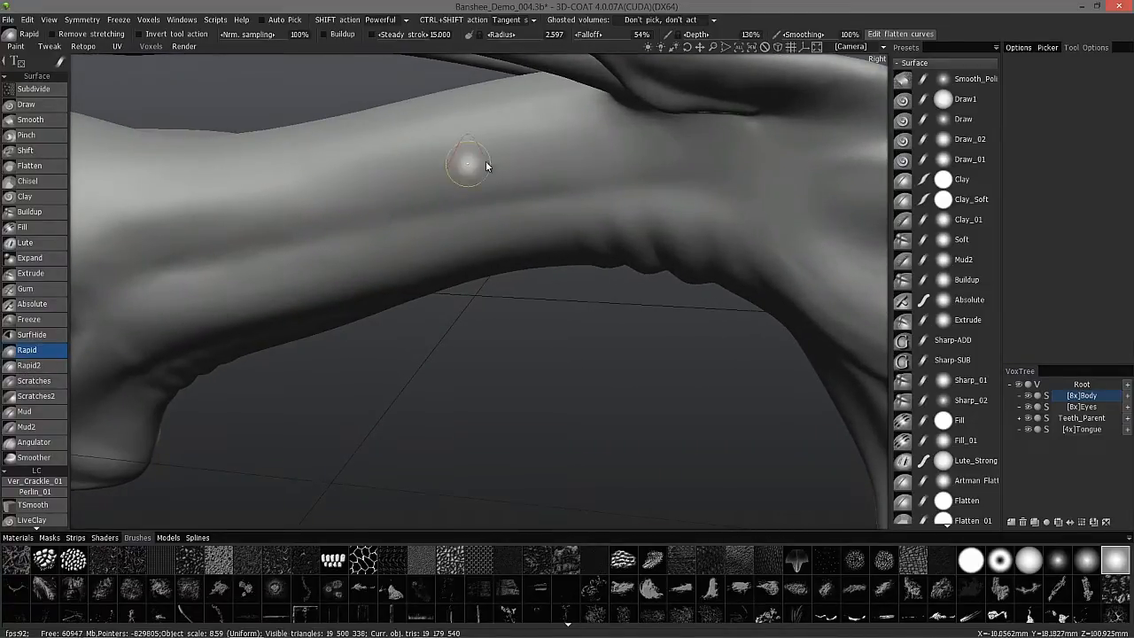
{"action": "mouse_move", "coordinate": [440, 178]}
{"action": "left_mouse_down"}
{"action": "mouse_move", "coordinate": [455, 170]}
{"action": "mouse_move", "coordinate": [331, 190]}
{"action": "mouse_move", "coordinate": [510, 171]}
{"action": "mouse_move", "coordinate": [335, 191]}
{"action": "left_mouse_up"}
{"action": "mouse_move", "coordinate": [419, 310]}
{"action": "left_mouse_down", "text": "alt"}
{"action": "mouse_move", "coordinate": [367, 163]}
{"action": "mouse_move", "coordinate": [425, 236]}
{"action": "mouse_move", "coordinate": [379, 244]}
{"action": "left_mouse_up", "text": "alt"}
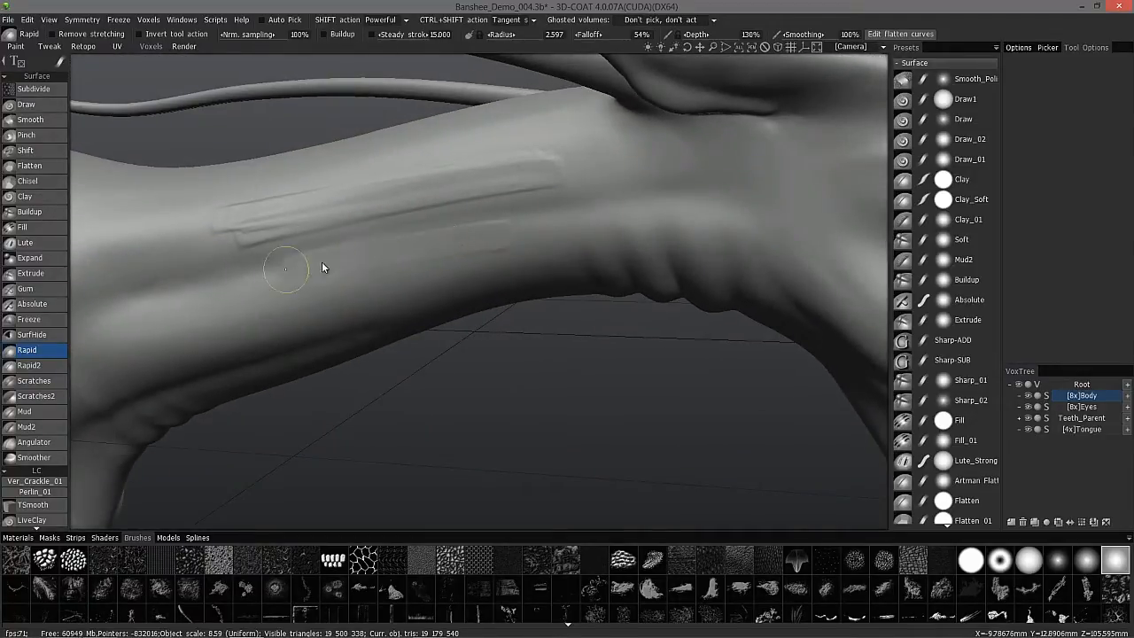
{"action": "mouse_move", "coordinate": [380, 271]}
{"action": "left_mouse_down", "text": "alt"}
{"action": "mouse_move", "coordinate": [474, 207]}
{"action": "mouse_move", "coordinate": [297, 230]}
{"action": "mouse_move", "coordinate": [466, 185]}
{"action": "mouse_move", "coordinate": [288, 200]}
{"action": "mouse_move", "coordinate": [434, 180]}
{"action": "mouse_move", "coordinate": [309, 186]}
{"action": "mouse_move", "coordinate": [449, 176]}
{"action": "left_mouse_up", "text": "alt"}
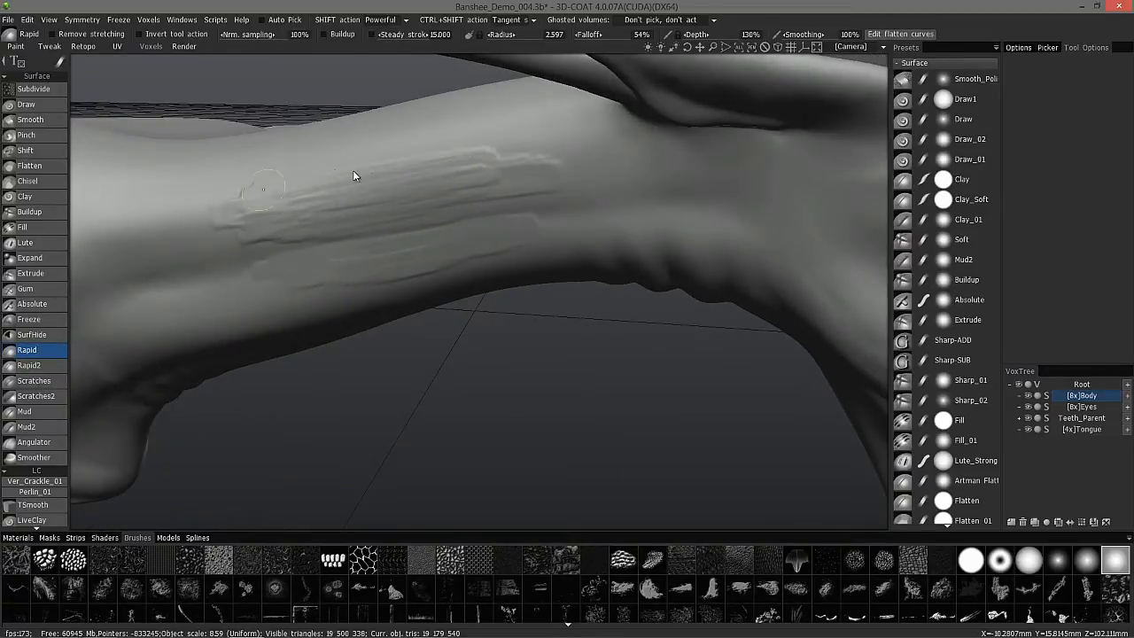
{"action": "mouse_move", "coordinate": [312, 188]}
{"action": "left_mouse_down"}
{"action": "mouse_move", "coordinate": [408, 179]}
{"action": "mouse_move", "coordinate": [271, 220]}
{"action": "mouse_move", "coordinate": [434, 202]}
{"action": "mouse_move", "coordinate": [345, 207]}
{"action": "left_mouse_up"}
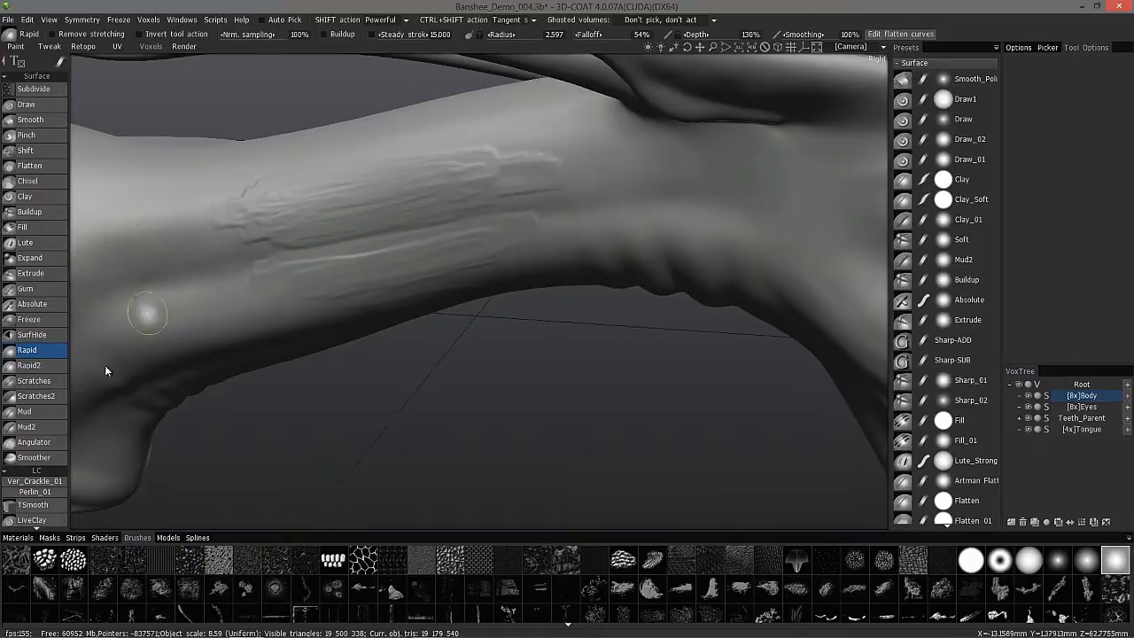
Brush over the rough neck strokes with the Rapid2 tool at a radius of 3.85 and 20% depth, smoothing them along the neck.
{"action": "left_click", "coordinate": [33, 365]}
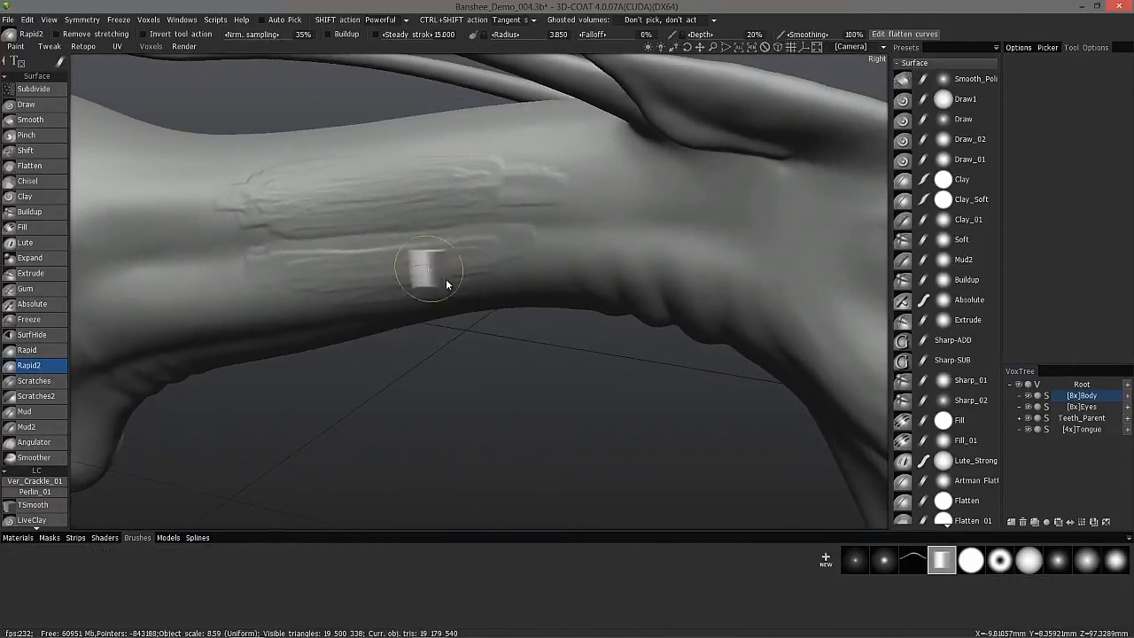
{"action": "mouse_move", "coordinate": [522, 261]}
{"action": "left_mouse_down"}
{"action": "mouse_move", "coordinate": [440, 268]}
{"action": "mouse_move", "coordinate": [546, 266]}
{"action": "mouse_move", "coordinate": [511, 271]}
{"action": "left_mouse_up"}
{"action": "mouse_move", "coordinate": [540, 164]}
{"action": "left_mouse_down", "text": "shift"}
{"action": "mouse_move", "coordinate": [435, 193]}
{"action": "mouse_move", "coordinate": [292, 201]}
{"action": "mouse_move", "coordinate": [263, 213]}
{"action": "mouse_move", "coordinate": [264, 230]}
{"action": "left_mouse_up", "text": "shift"}
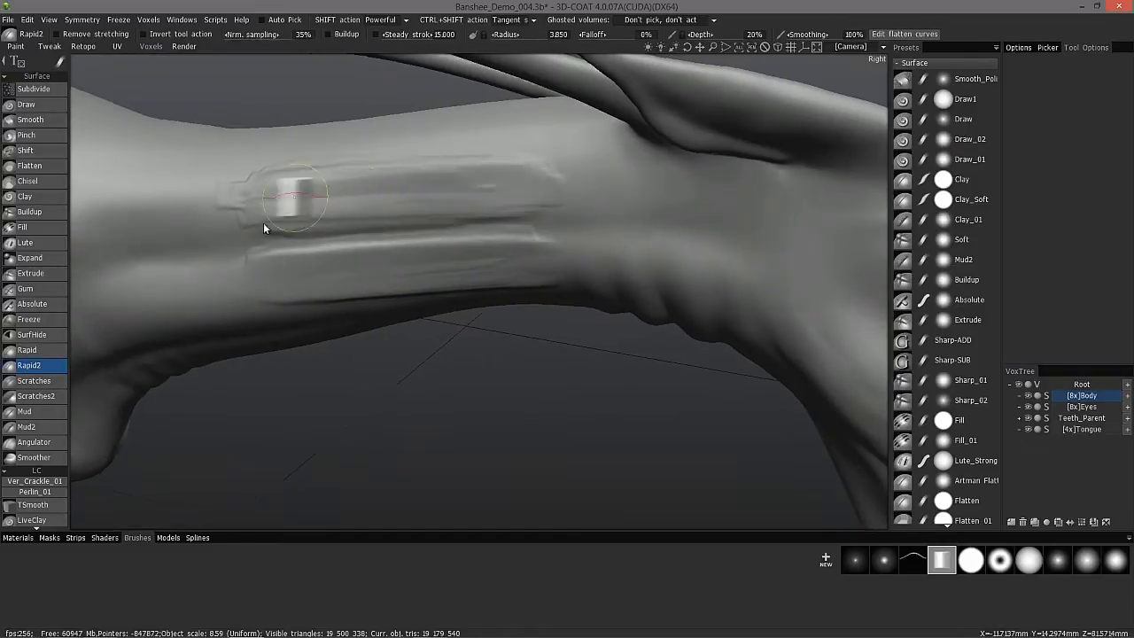
{"action": "left_click_drag", "start_coordinate": [278, 298], "coordinate": [222, 238], "text": "alt"}
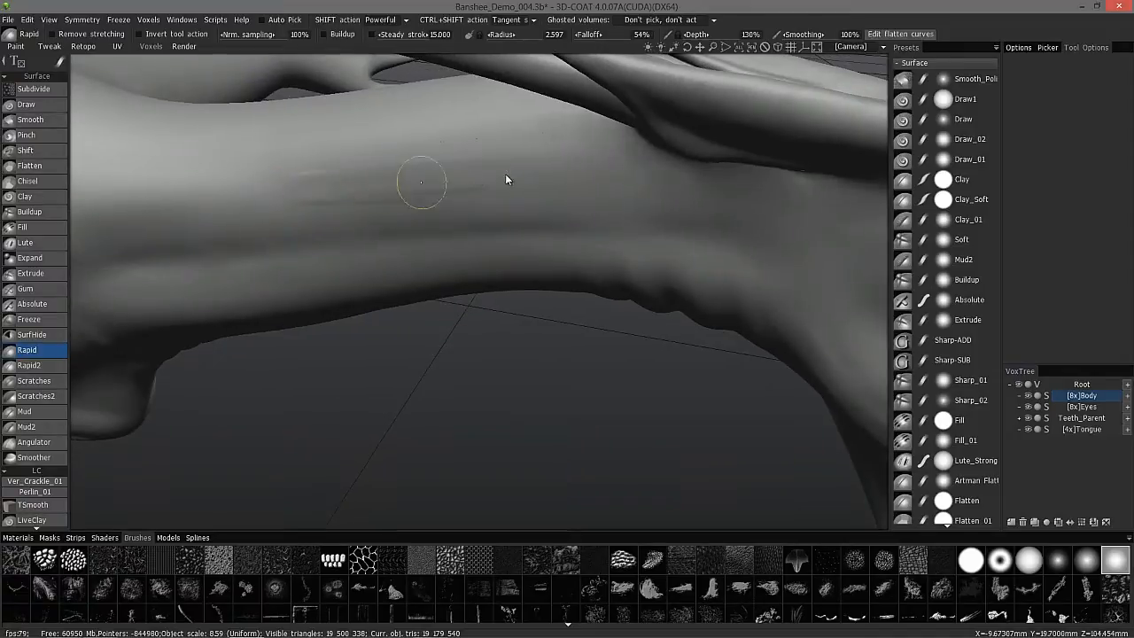
Try Rapid strokes along the neck, raising the depth to 175% and enabling Buildup, and undo the strokes.
{"action": "mouse_move", "coordinate": [511, 171]}
{"action": "left_mouse_down"}
{"action": "mouse_move", "coordinate": [552, 177]}
{"action": "mouse_move", "coordinate": [304, 200]}
{"action": "mouse_move", "coordinate": [527, 176]}
{"action": "left_mouse_up"}
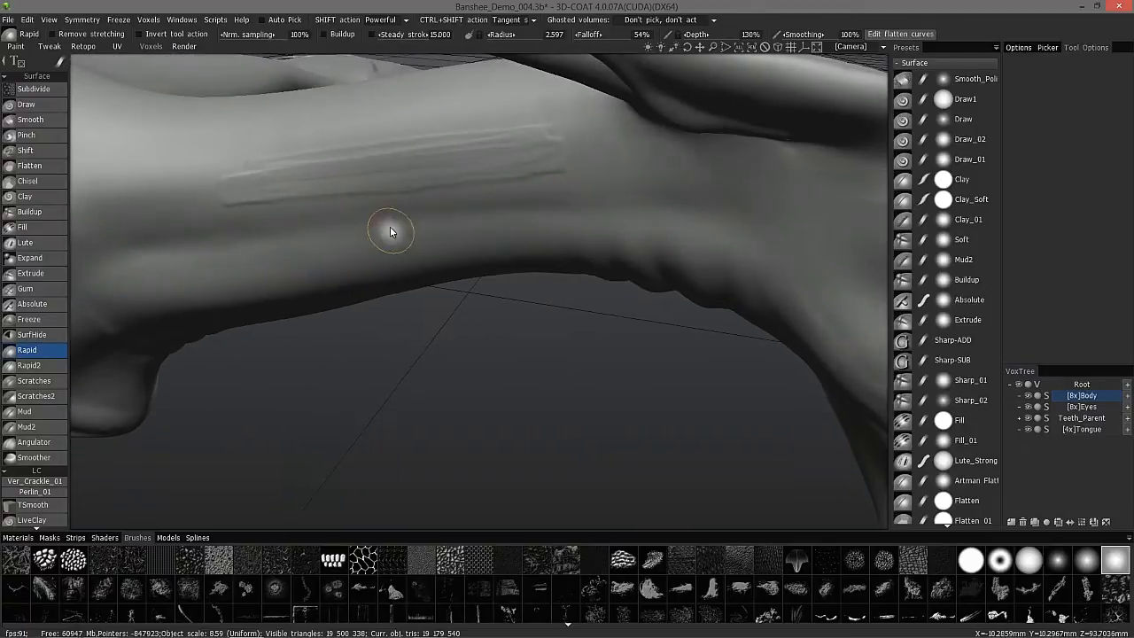
{"action": "right_click_drag", "start_coordinate": [391, 228], "coordinate": [394, 219]}
{"action": "mouse_move", "coordinate": [521, 227]}
{"action": "left_mouse_down"}
{"action": "mouse_move", "coordinate": [453, 228]}
{"action": "mouse_move", "coordinate": [367, 252]}
{"action": "left_mouse_up"}
{"action": "left_click", "coordinate": [323, 34]}
{"action": "mouse_move", "coordinate": [510, 234]}
{"action": "left_mouse_down"}
{"action": "mouse_move", "coordinate": [271, 263]}
{"action": "mouse_move", "coordinate": [452, 243]}
{"action": "mouse_move", "coordinate": [298, 264]}
{"action": "mouse_move", "coordinate": [372, 367]}
{"action": "mouse_move", "coordinate": [316, 253]}
{"action": "left_mouse_up"}
{"action": "key", "text": "ctrl+z"}
{"action": "key", "text": "ctrl+z"}
{"action": "key", "text": "ctrl+z"}
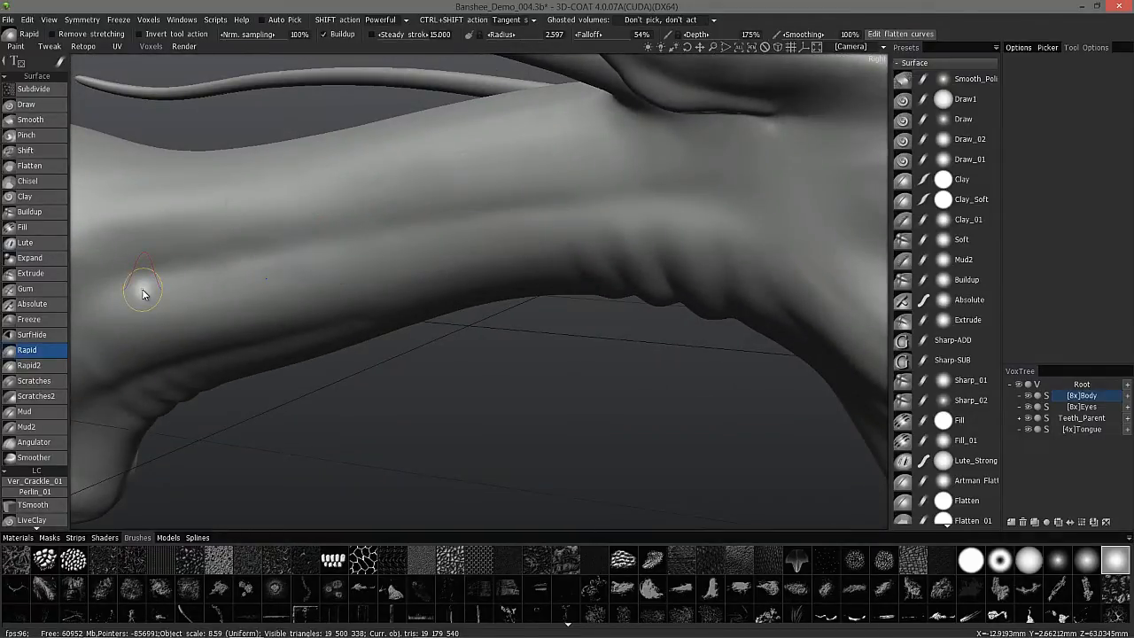
Try two Mud strips along the side of the neck at a radius of about 4.14 and 52% depth, and undo them.
{"action": "left_click", "coordinate": [39, 428]}
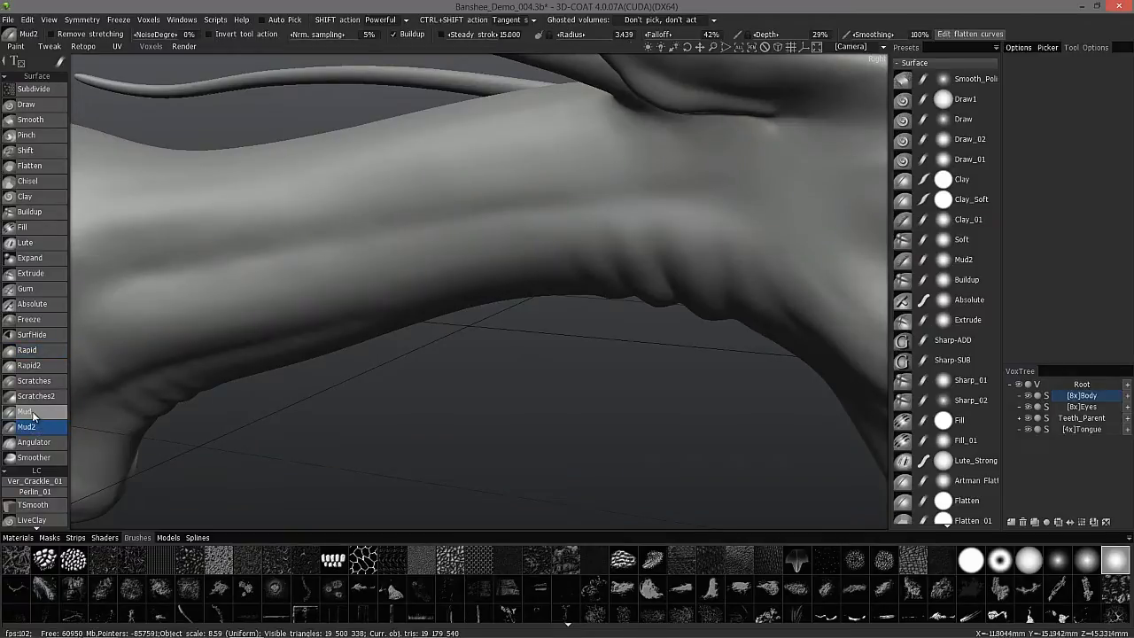
{"action": "left_click", "coordinate": [34, 412]}
{"action": "mouse_move", "coordinate": [394, 202]}
{"action": "left_mouse_down", "text": "alt"}
{"action": "mouse_move", "coordinate": [483, 172]}
{"action": "mouse_move", "coordinate": [319, 189]}
{"action": "left_mouse_up", "text": "alt"}
{"action": "mouse_move", "coordinate": [348, 177]}
{"action": "left_mouse_down"}
{"action": "mouse_move", "coordinate": [487, 166]}
{"action": "mouse_move", "coordinate": [290, 179]}
{"action": "left_mouse_up"}
{"action": "mouse_move", "coordinate": [312, 304]}
{"action": "left_mouse_down"}
{"action": "mouse_move", "coordinate": [274, 340]}
{"action": "mouse_move", "coordinate": [329, 294]}
{"action": "mouse_move", "coordinate": [376, 335]}
{"action": "mouse_move", "coordinate": [500, 360]}
{"action": "mouse_move", "coordinate": [228, 379]}
{"action": "left_mouse_up"}
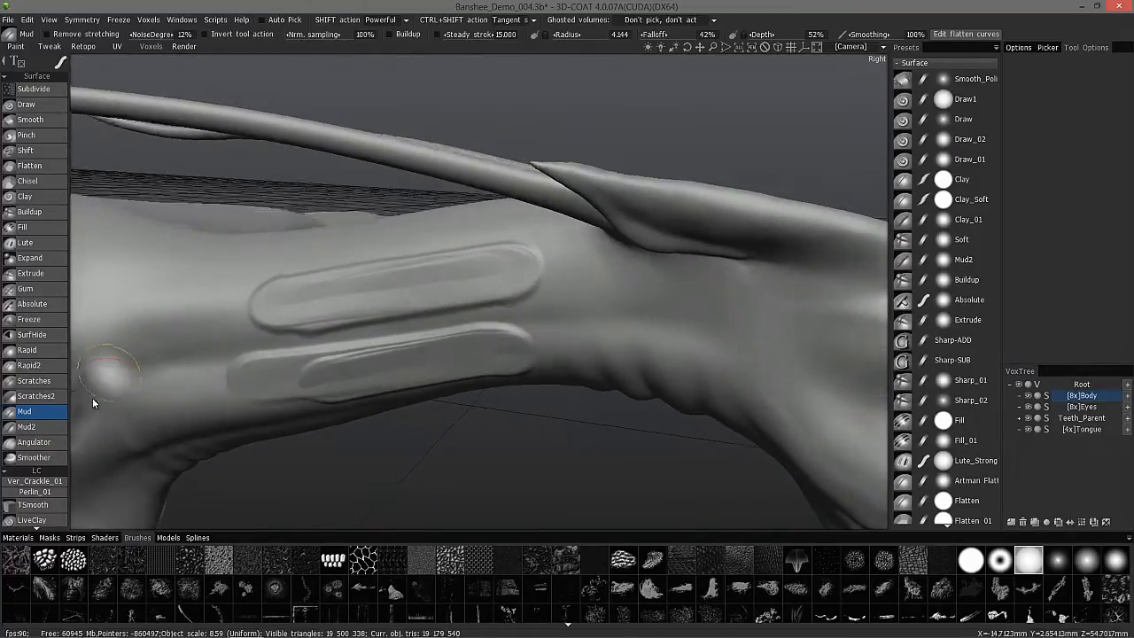
{"action": "left_click_drag", "start_coordinate": [92, 395], "coordinate": [447, 338], "text": "alt"}
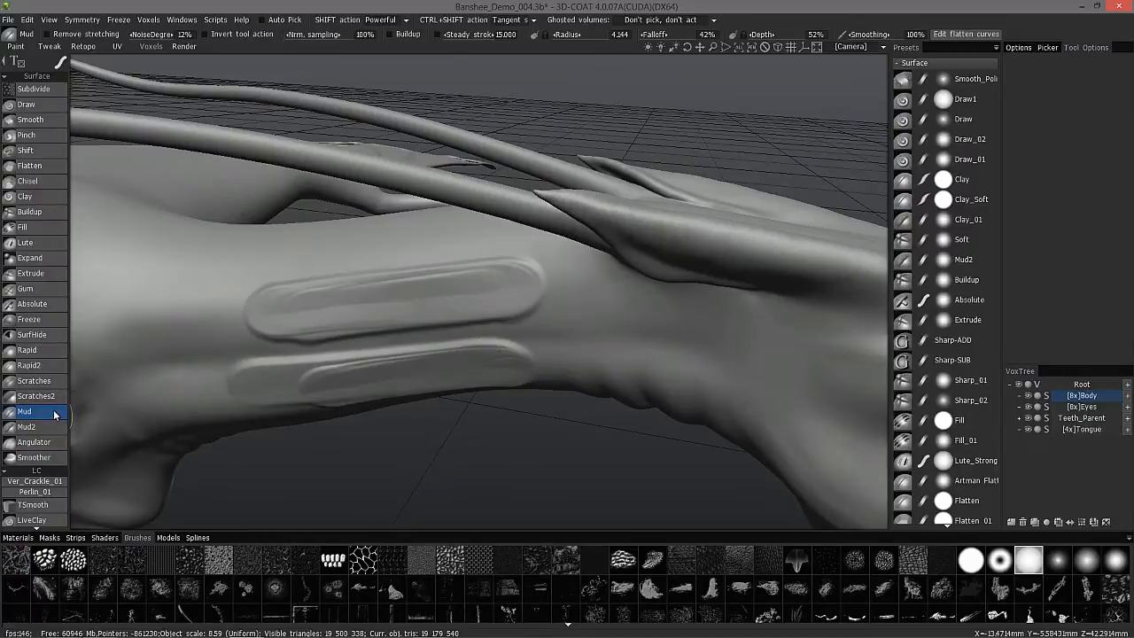
{"action": "left_click_drag", "start_coordinate": [80, 408], "coordinate": [349, 345], "text": "alt"}
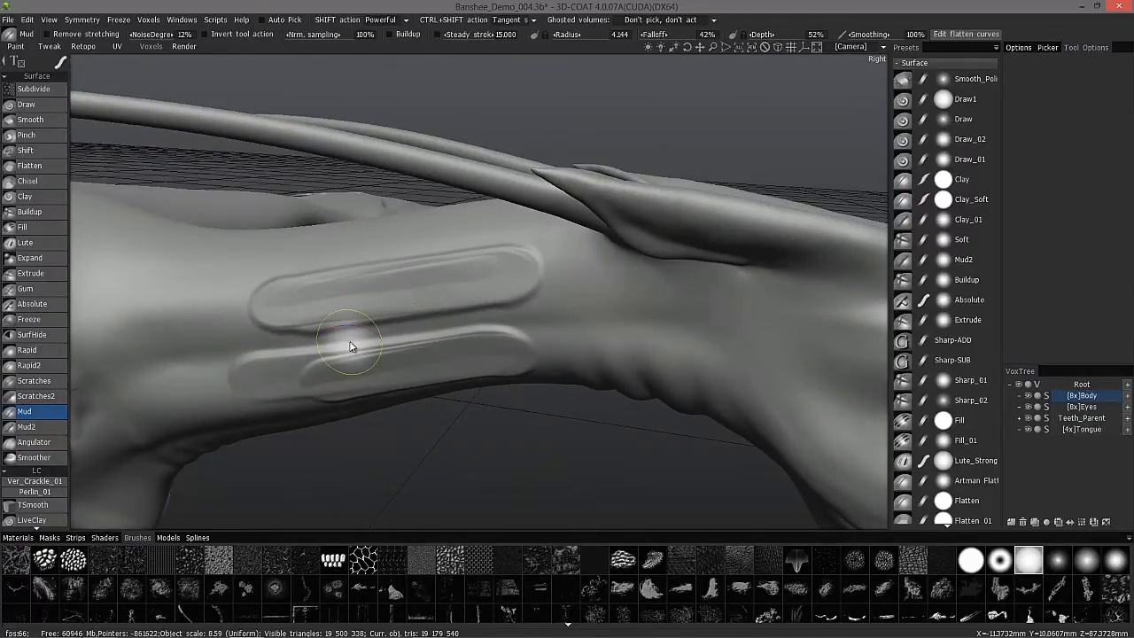
{"action": "key", "text": "ctrl+z"}
{"action": "key", "text": "ctrl+z"}
{"action": "left_click_drag", "start_coordinate": [269, 253], "coordinate": [31, 421], "text": "alt"}
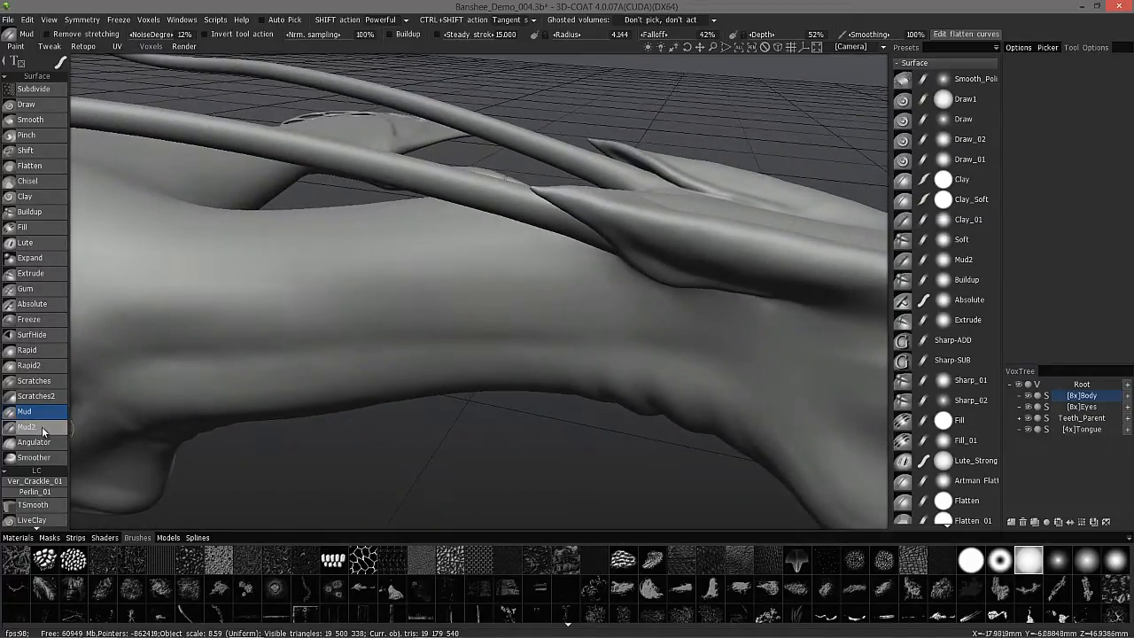
Lay two parallel Mud2 strips lengthwise along the side of the neck at a radius of about 3.44 and 29% depth.
{"action": "left_click", "coordinate": [27, 426]}
{"action": "mouse_move", "coordinate": [420, 311]}
{"action": "left_mouse_down", "text": "alt"}
{"action": "mouse_move", "coordinate": [403, 302]}
{"action": "mouse_move", "coordinate": [434, 274]}
{"action": "left_mouse_up", "text": "alt"}
{"action": "mouse_move", "coordinate": [505, 283]}
{"action": "left_mouse_down"}
{"action": "mouse_move", "coordinate": [452, 291]}
{"action": "mouse_move", "coordinate": [516, 285]}
{"action": "mouse_move", "coordinate": [514, 299]}
{"action": "mouse_move", "coordinate": [266, 324]}
{"action": "mouse_move", "coordinate": [352, 381]}
{"action": "mouse_move", "coordinate": [393, 355]}
{"action": "mouse_move", "coordinate": [322, 223]}
{"action": "mouse_move", "coordinate": [310, 356]}
{"action": "mouse_move", "coordinate": [68, 398]}
{"action": "left_mouse_up"}
Try a Mud2 stroke across the two neck strips and undo it.
{"action": "mouse_move", "coordinate": [351, 365]}
{"action": "left_mouse_down"}
{"action": "mouse_move", "coordinate": [468, 366]}
{"action": "mouse_move", "coordinate": [354, 304]}
{"action": "mouse_move", "coordinate": [393, 329]}
{"action": "mouse_move", "coordinate": [346, 260]}
{"action": "left_mouse_up"}
{"action": "left_click_drag", "start_coordinate": [393, 354], "coordinate": [60, 332], "text": "alt"}
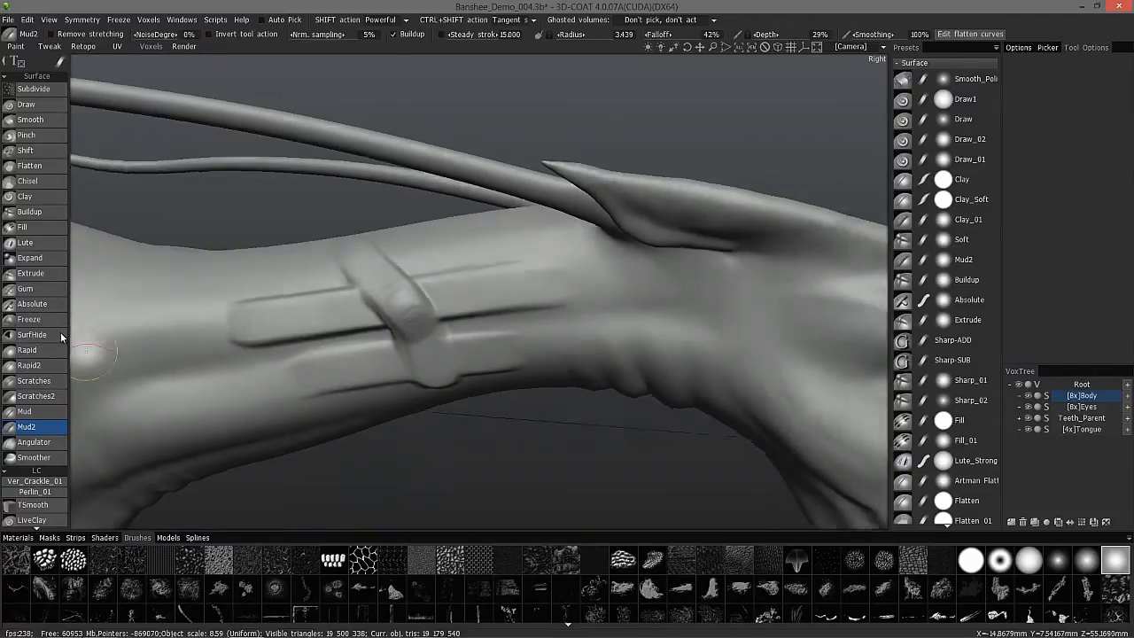
{"action": "key", "text": "ctrl+z"}
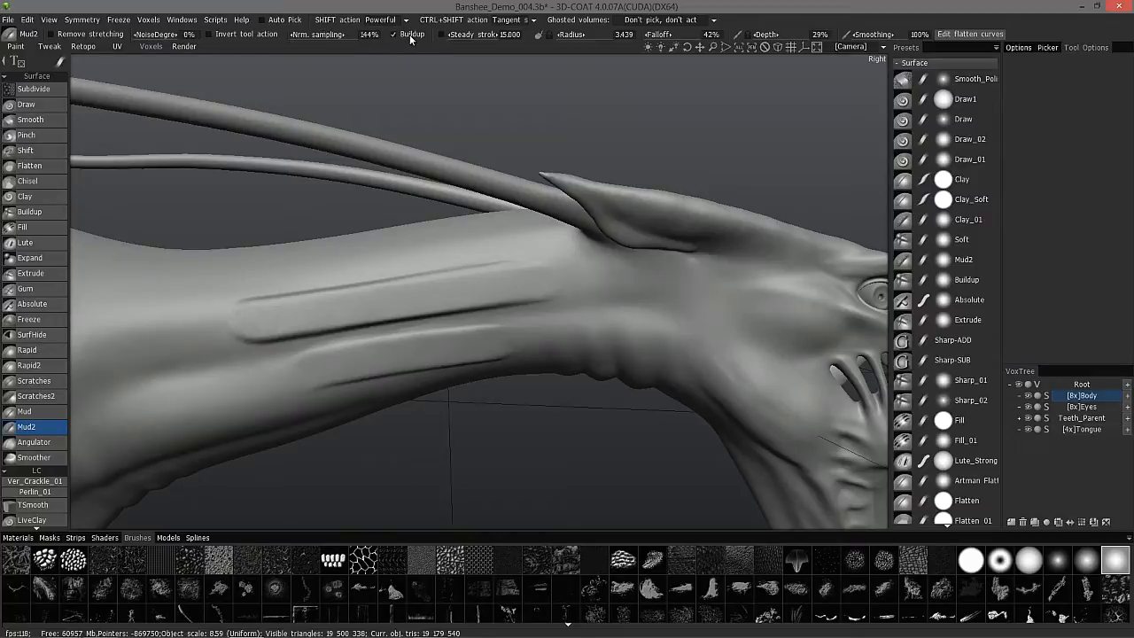
Set the Mud2 normal sampling to 181% and draw a stroke across the two neck strips.
{"action": "left_click_drag", "start_coordinate": [431, 37], "coordinate": [439, 38]}
{"action": "left_click_drag", "start_coordinate": [361, 263], "coordinate": [397, 271], "text": "alt"}
{"action": "mouse_move", "coordinate": [433, 333]}
{"action": "left_mouse_down"}
{"action": "mouse_move", "coordinate": [397, 257]}
{"action": "mouse_move", "coordinate": [442, 327]}
{"action": "mouse_move", "coordinate": [398, 258]}
{"action": "left_mouse_up"}
{"action": "mouse_move", "coordinate": [311, 217]}
{"action": "left_mouse_down", "text": "alt"}
{"action": "mouse_move", "coordinate": [329, 201]}
{"action": "mouse_move", "coordinate": [352, 217]}
{"action": "left_mouse_up", "text": "alt"}
{"action": "left_click_drag", "start_coordinate": [421, 371], "coordinate": [404, 306], "text": "alt"}
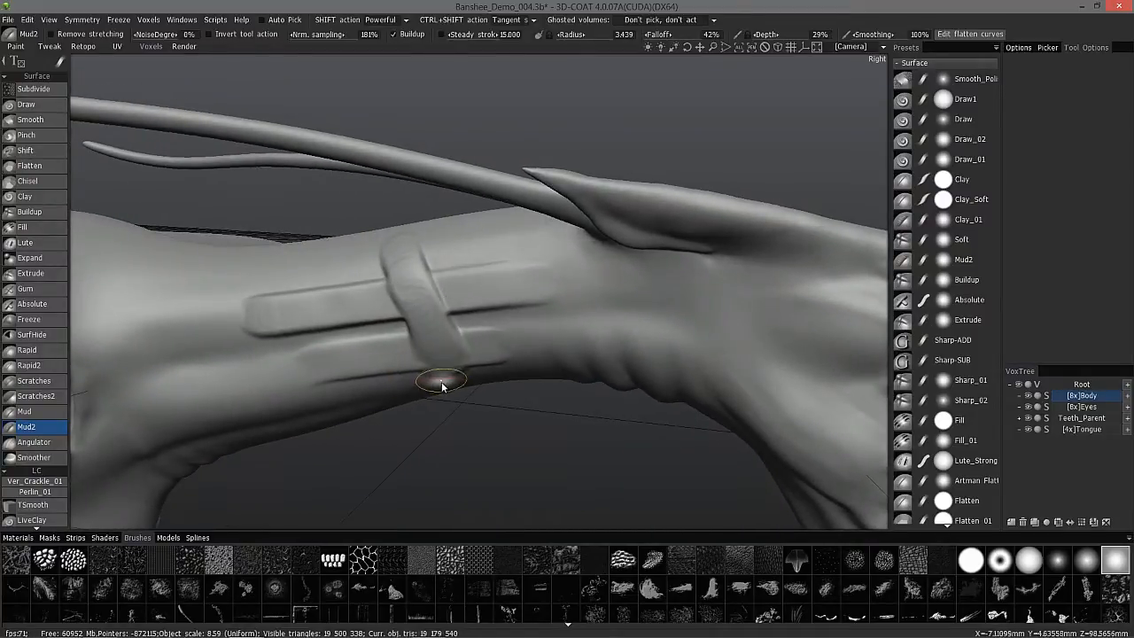
{"action": "left_click_drag", "start_coordinate": [329, 55], "coordinate": [340, 151], "text": "alt"}
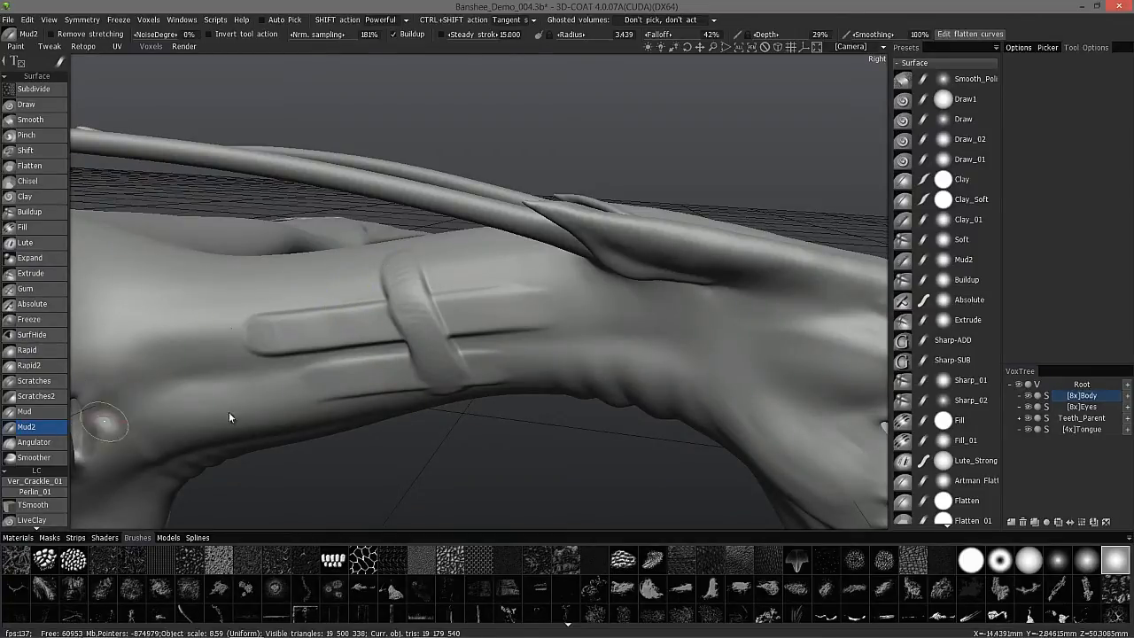
{"action": "left_click_drag", "start_coordinate": [371, 328], "coordinate": [352, 293], "text": "alt"}
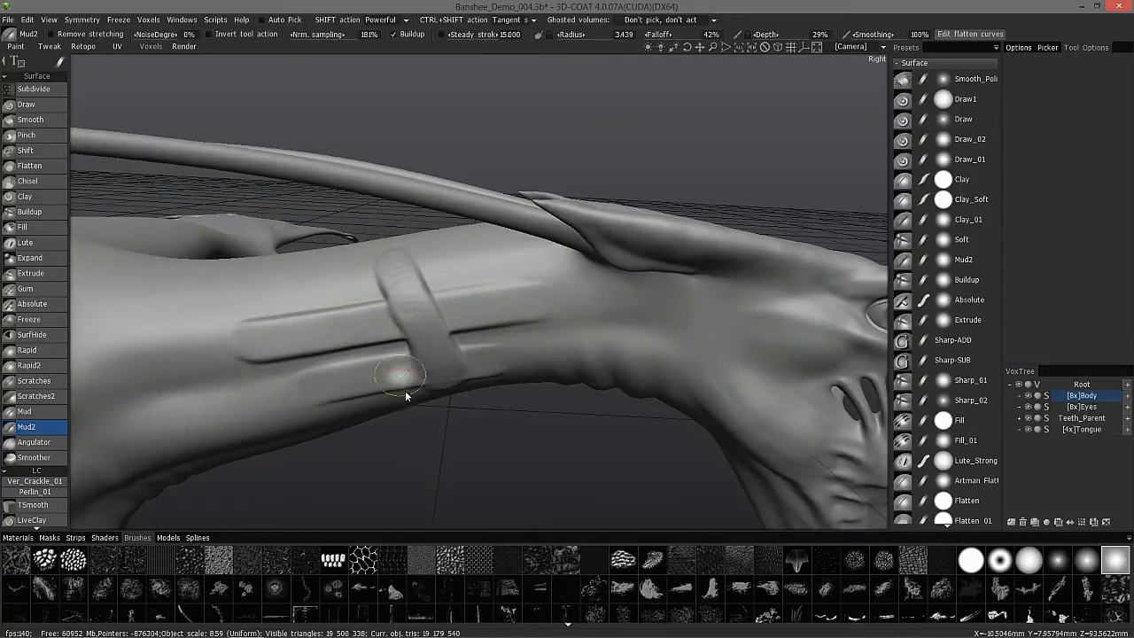
Try another Mud2 stroke across the neck strips, and undo the crossing strokes.
{"action": "mouse_move", "coordinate": [209, 429]}
{"action": "left_mouse_down", "text": "alt"}
{"action": "mouse_move", "coordinate": [346, 369]}
{"action": "mouse_move", "coordinate": [356, 333]}
{"action": "mouse_move", "coordinate": [379, 394]}
{"action": "left_mouse_up", "text": "alt"}
{"action": "left_click_drag", "start_coordinate": [337, 287], "coordinate": [387, 399]}
{"action": "mouse_move", "coordinate": [310, 404]}
{"action": "left_mouse_down", "text": "alt"}
{"action": "mouse_move", "coordinate": [390, 444]}
{"action": "mouse_move", "coordinate": [351, 418]}
{"action": "left_mouse_up", "text": "alt"}
{"action": "key", "text": "ctrl+z"}
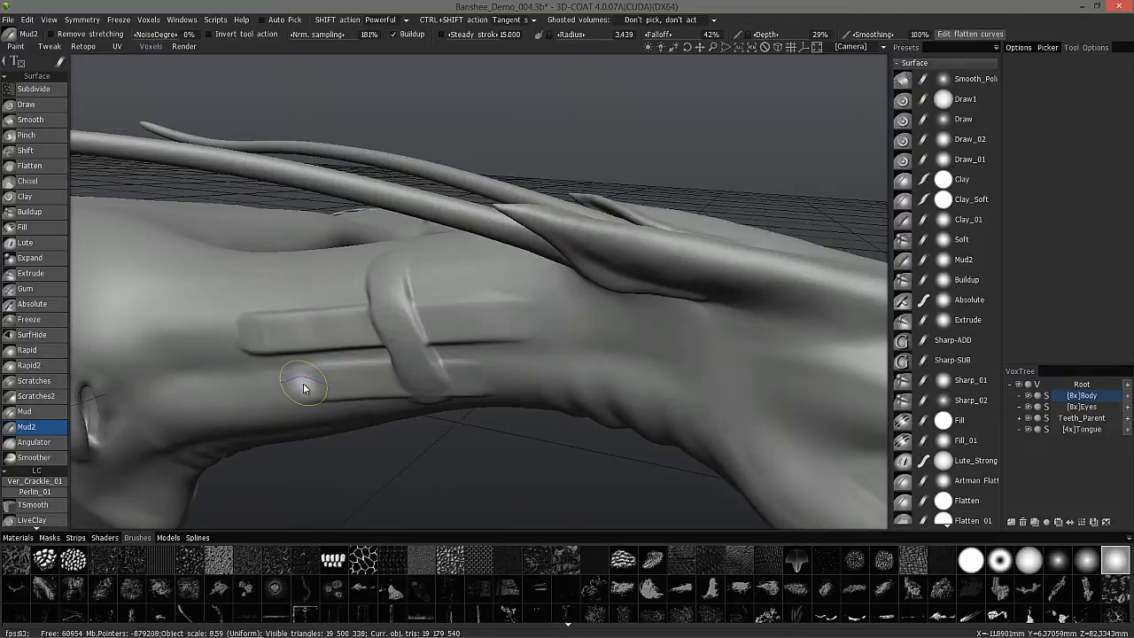
{"action": "key", "text": "ctrl+z"}
Try the Chisel tool along the edges of the upper neck strip with 88% plane softness and a radius of about 3.52.
{"action": "left_click_drag", "start_coordinate": [361, 152], "coordinate": [152, 194], "text": "alt"}
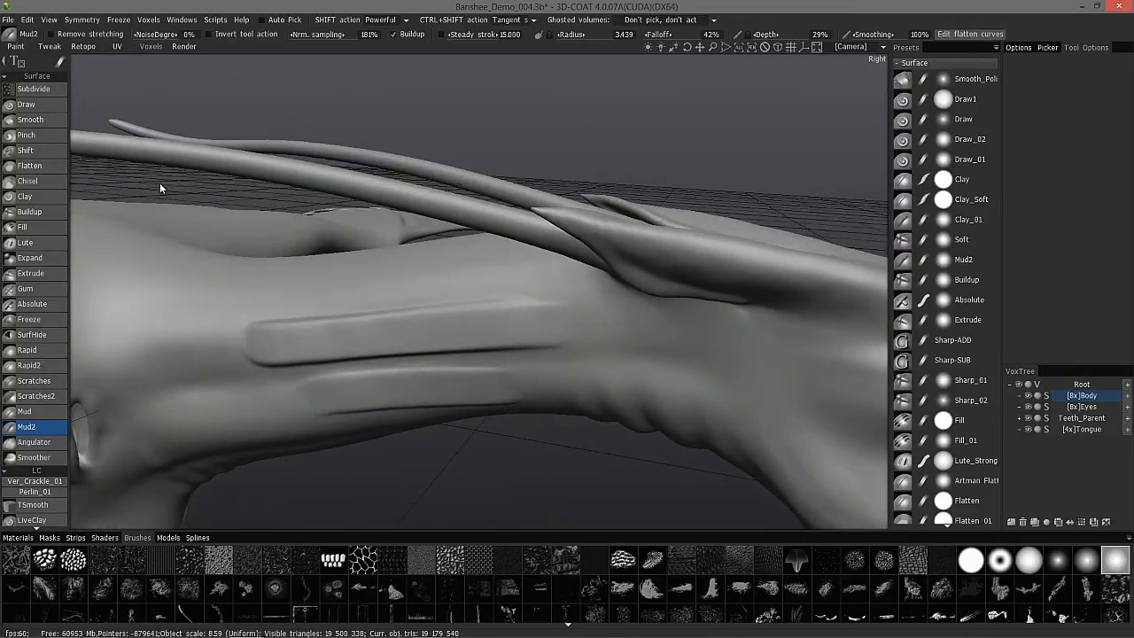
{"action": "left_click", "coordinate": [46, 182]}
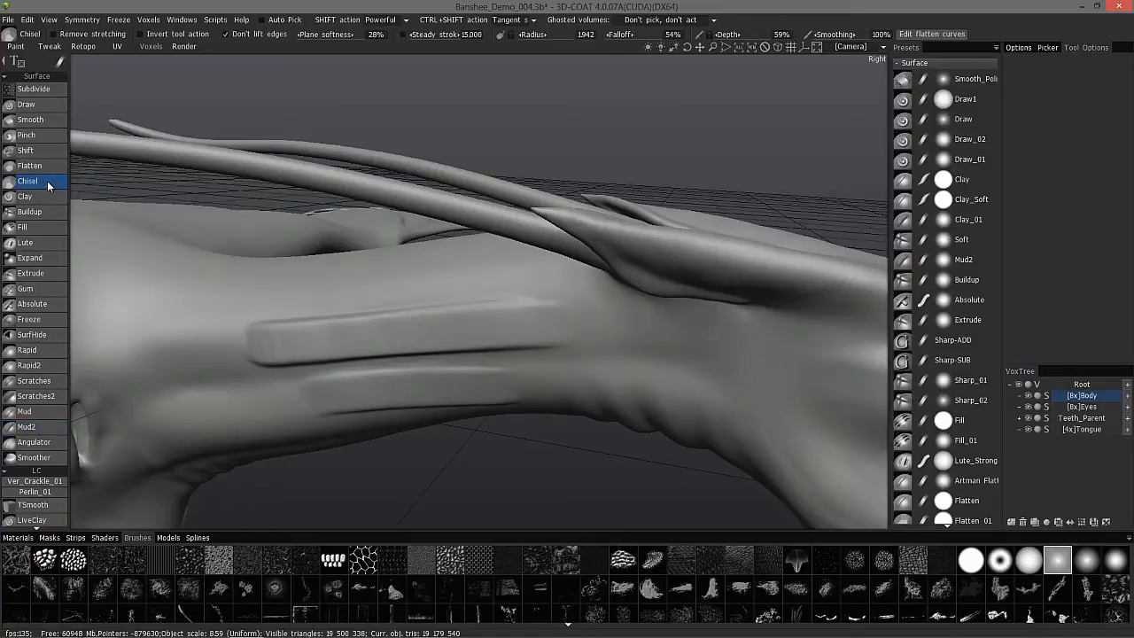
{"action": "left_click_drag", "start_coordinate": [268, 186], "coordinate": [262, 335], "text": "alt"}
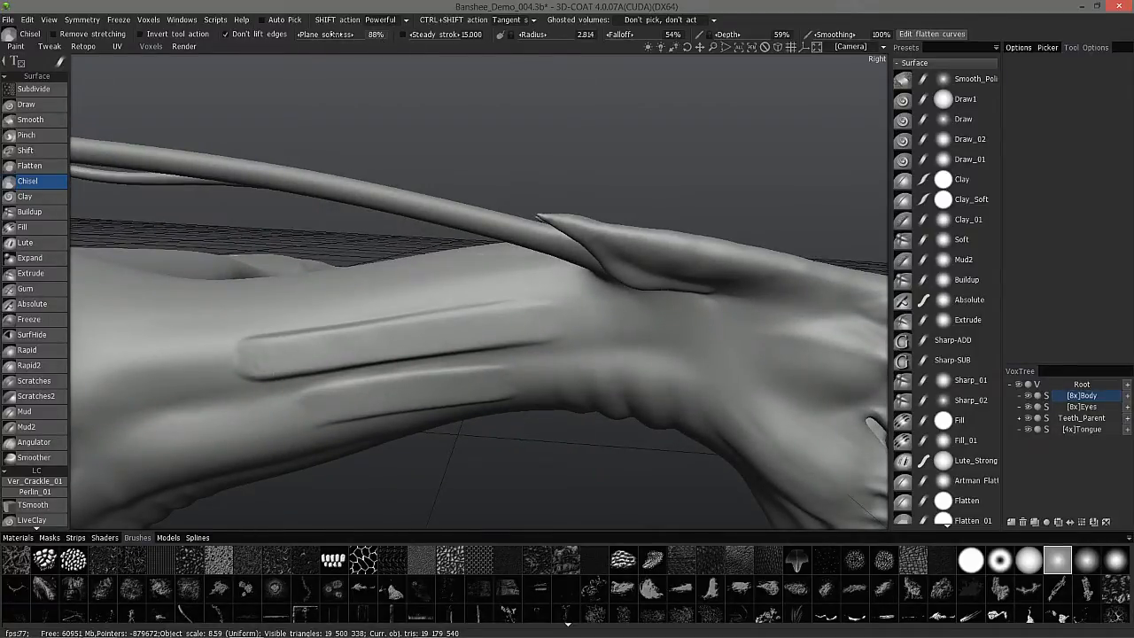
{"action": "mouse_move", "coordinate": [372, 276]}
{"action": "left_mouse_down", "text": "alt"}
{"action": "mouse_move", "coordinate": [377, 331]}
{"action": "mouse_move", "coordinate": [392, 337]}
{"action": "mouse_move", "coordinate": [400, 324]}
{"action": "mouse_move", "coordinate": [413, 334]}
{"action": "mouse_move", "coordinate": [414, 303]}
{"action": "mouse_move", "coordinate": [399, 300]}
{"action": "left_mouse_up", "text": "alt"}
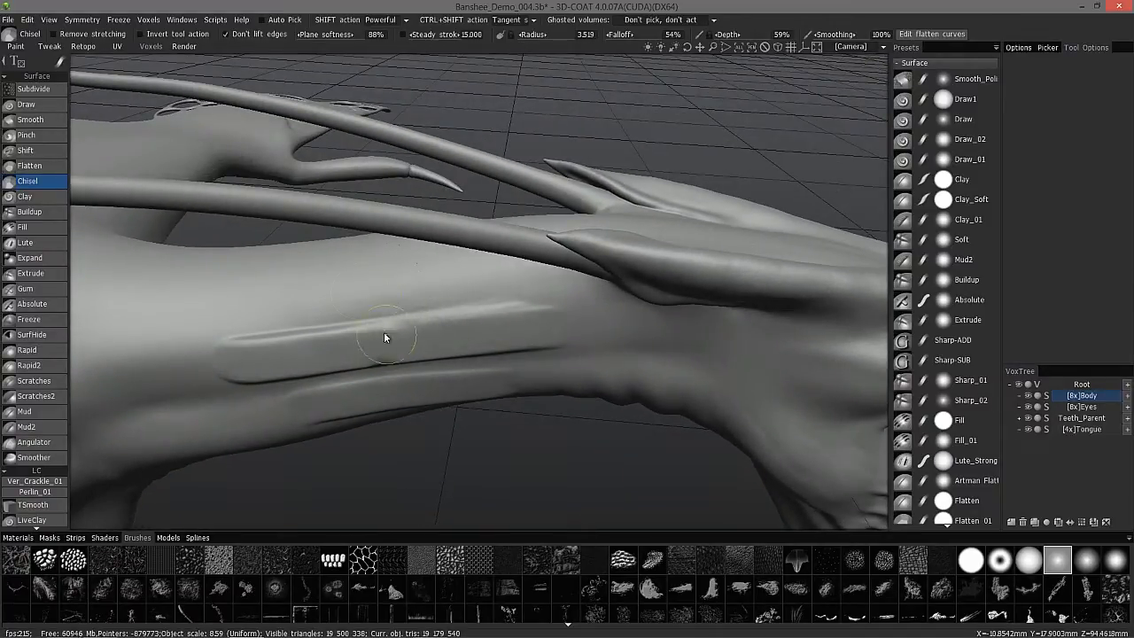
{"action": "left_click_drag", "start_coordinate": [322, 313], "coordinate": [346, 341], "text": "alt"}
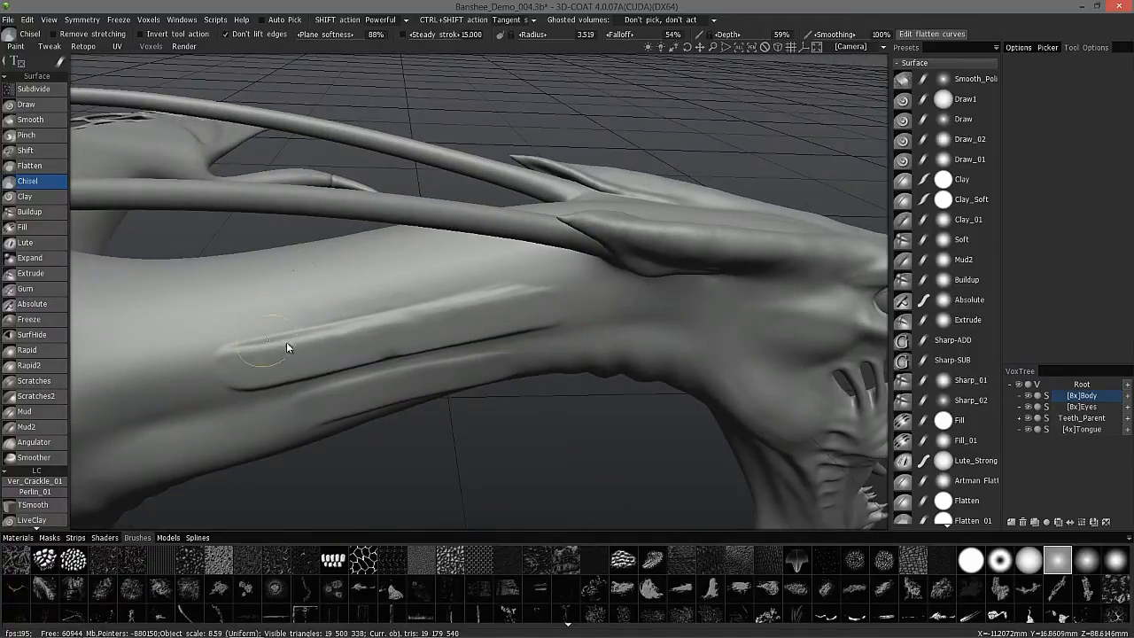
{"action": "left_click_drag", "start_coordinate": [305, 355], "coordinate": [408, 330], "text": "alt"}
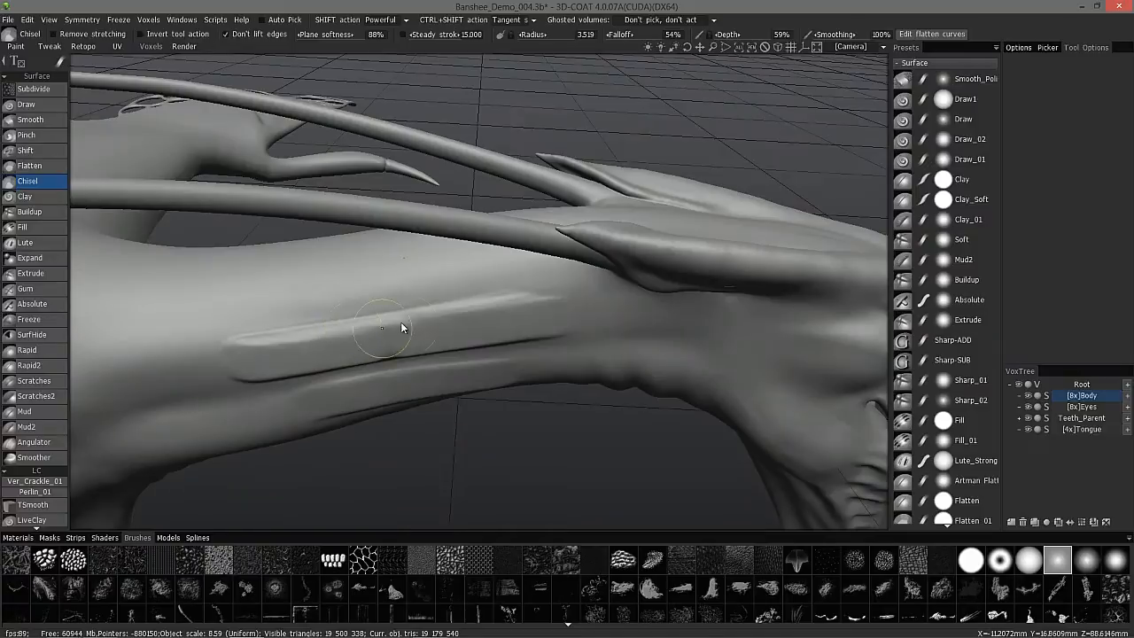
Try Chisel at 14% plane softness along the edges of the two neck strips.
{"action": "left_click_drag", "start_coordinate": [249, 49], "coordinate": [316, 40], "text": "alt"}
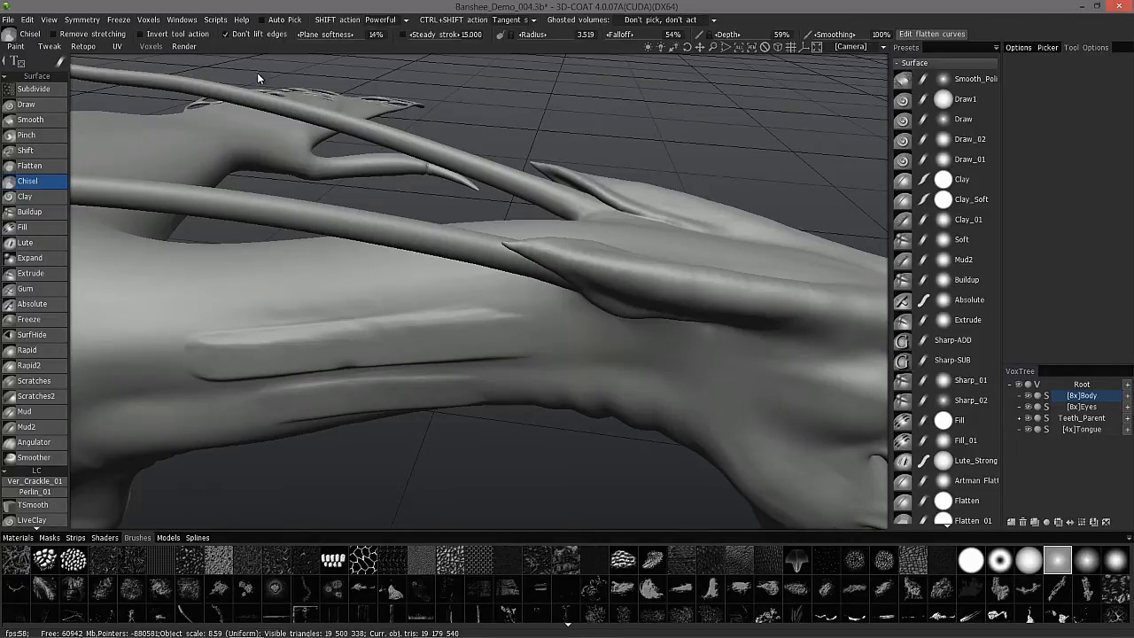
{"action": "left_click_drag", "start_coordinate": [277, 356], "coordinate": [319, 355], "text": "alt"}
{"action": "left_click_drag", "start_coordinate": [380, 393], "coordinate": [382, 328]}
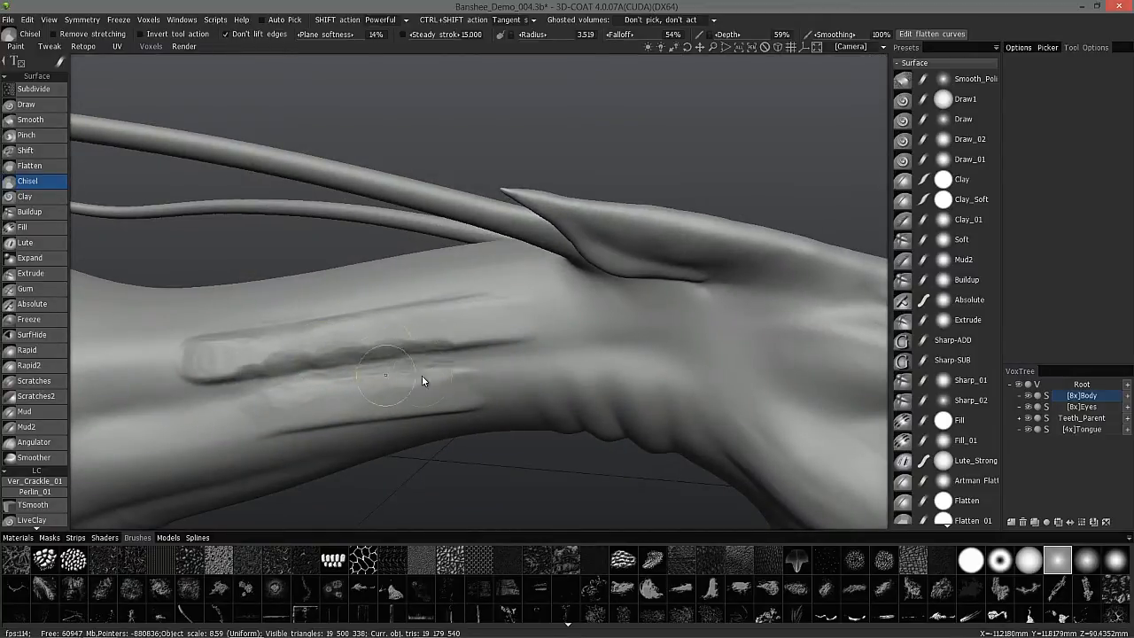
{"action": "mouse_move", "coordinate": [488, 344]}
{"action": "left_mouse_down"}
{"action": "mouse_move", "coordinate": [446, 339]}
{"action": "mouse_move", "coordinate": [186, 381]}
{"action": "mouse_move", "coordinate": [256, 428]}
{"action": "mouse_move", "coordinate": [277, 378]}
{"action": "left_mouse_up"}
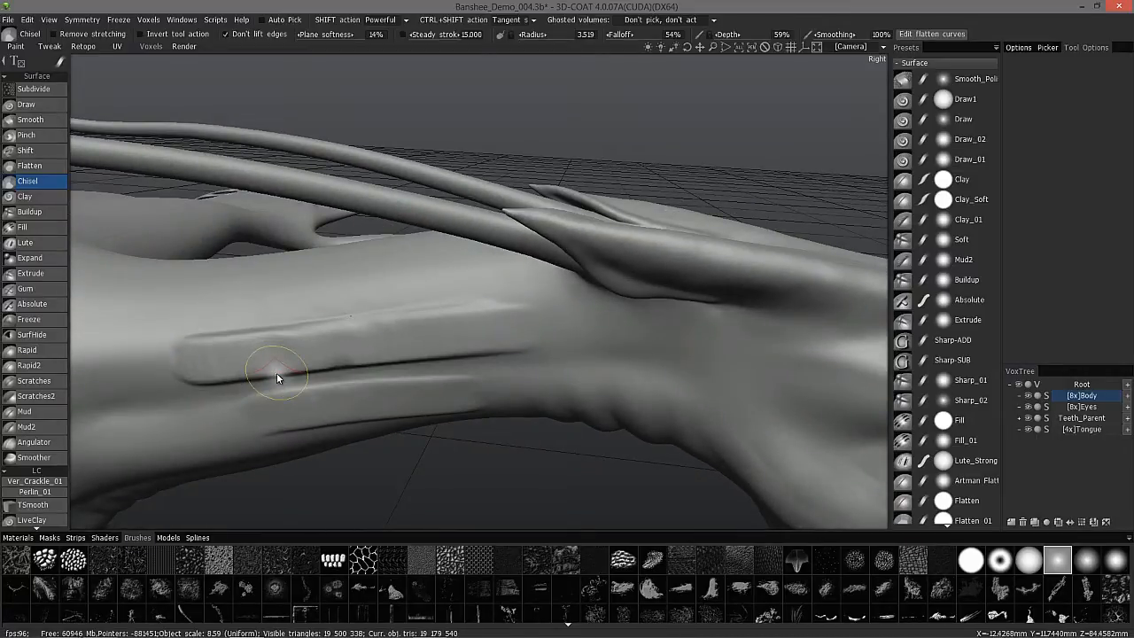
Undo the Chisel strokes and the Mud2 strips on the side of the neck.
{"action": "key", "text": "ctrl+z"}
{"action": "key", "text": "ctrl+z"}
{"action": "key", "text": "ctrl+z"}
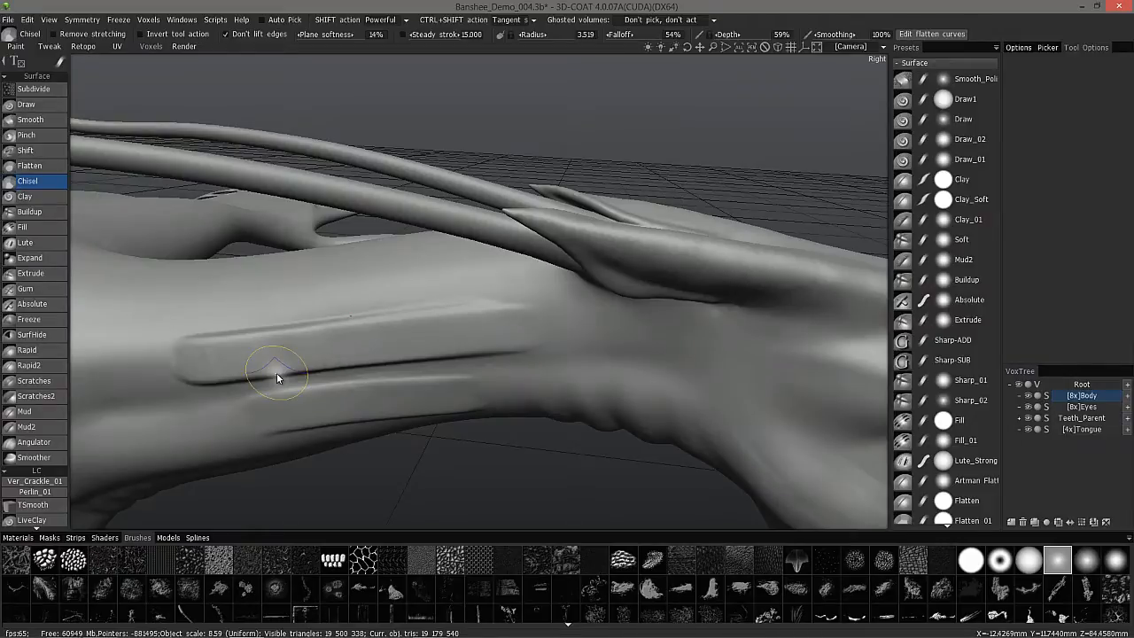
{"action": "key", "text": "ctrl+z"}
{"action": "key", "text": "ctrl+z"}
{"action": "key", "text": "ctrl+z"}
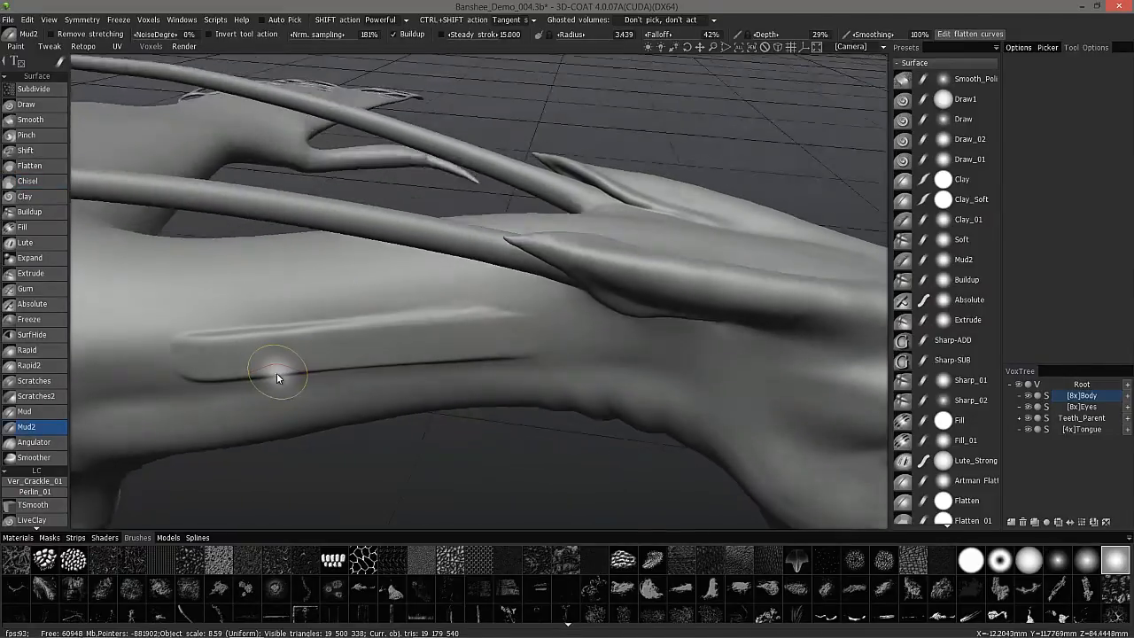
{"action": "left_click_drag", "start_coordinate": [276, 373], "coordinate": [368, 453], "text": "alt"}
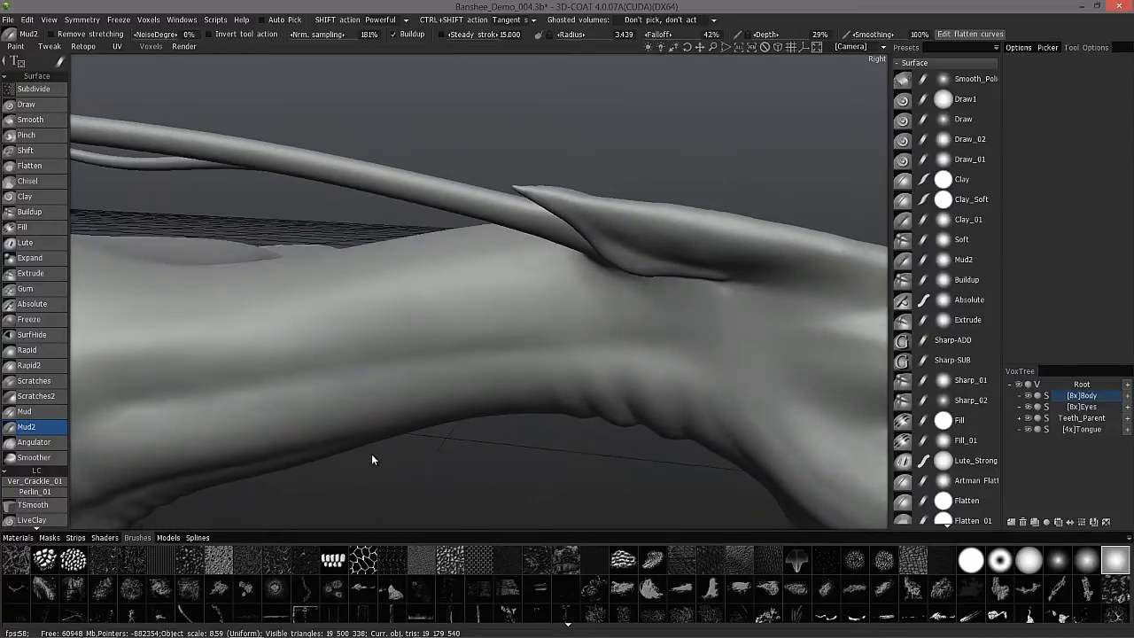
Add volume to the side of the head behind the eye with Buildup at a radius of about 1.93 and 55% depth.
{"action": "right_click_drag", "start_coordinate": [369, 452], "coordinate": [299, 301], "text": "alt"}
{"action": "left_click_drag", "start_coordinate": [299, 301], "coordinate": [604, 347], "text": "alt"}
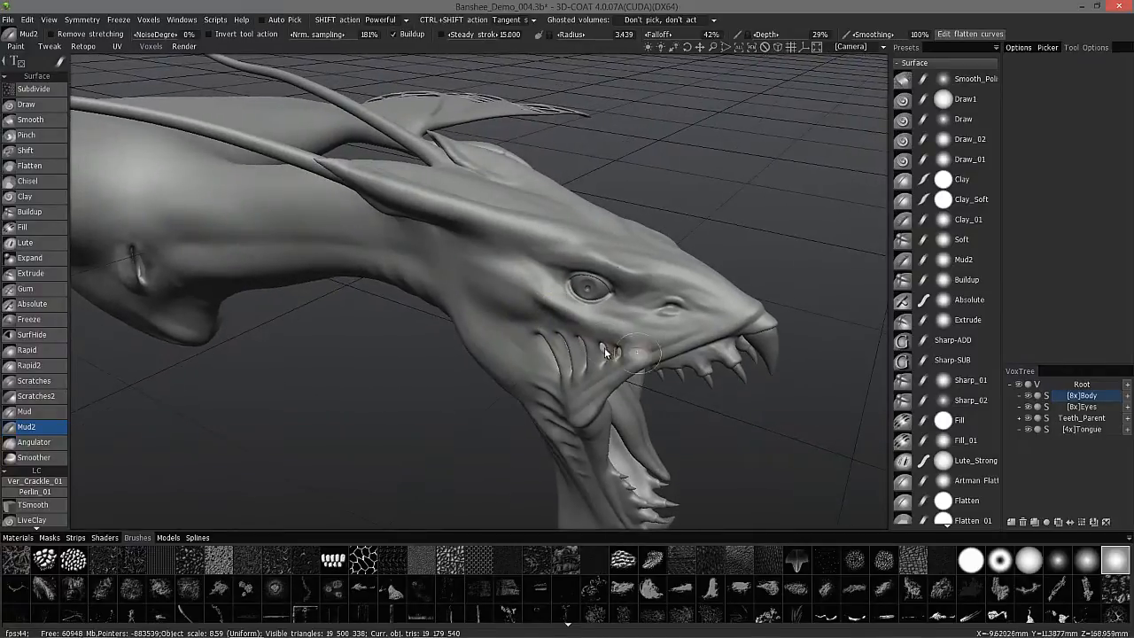
{"action": "left_click_drag", "start_coordinate": [498, 327], "coordinate": [552, 181], "text": "alt"}
{"action": "right_click_drag", "start_coordinate": [553, 181], "coordinate": [67, 238], "text": "alt"}
{"action": "left_click", "coordinate": [43, 210]}
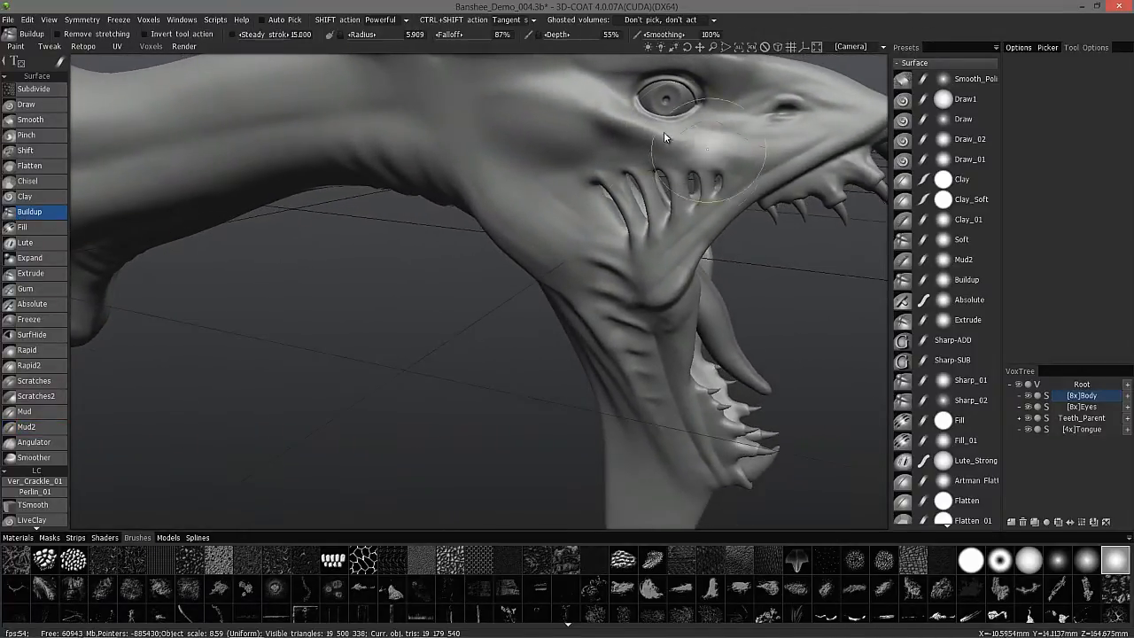
{"action": "mouse_move", "coordinate": [623, 155]}
{"action": "left_mouse_down", "text": "alt"}
{"action": "mouse_move", "coordinate": [612, 147]}
{"action": "mouse_move", "coordinate": [613, 173]}
{"action": "mouse_move", "coordinate": [607, 161]}
{"action": "left_mouse_up", "text": "alt"}
{"action": "right_click_drag", "start_coordinate": [608, 162], "coordinate": [596, 151]}
{"action": "left_click_drag", "start_coordinate": [596, 155], "coordinate": [645, 155], "text": "alt"}
{"action": "left_click_drag", "start_coordinate": [527, 89], "coordinate": [660, 178], "text": "alt"}
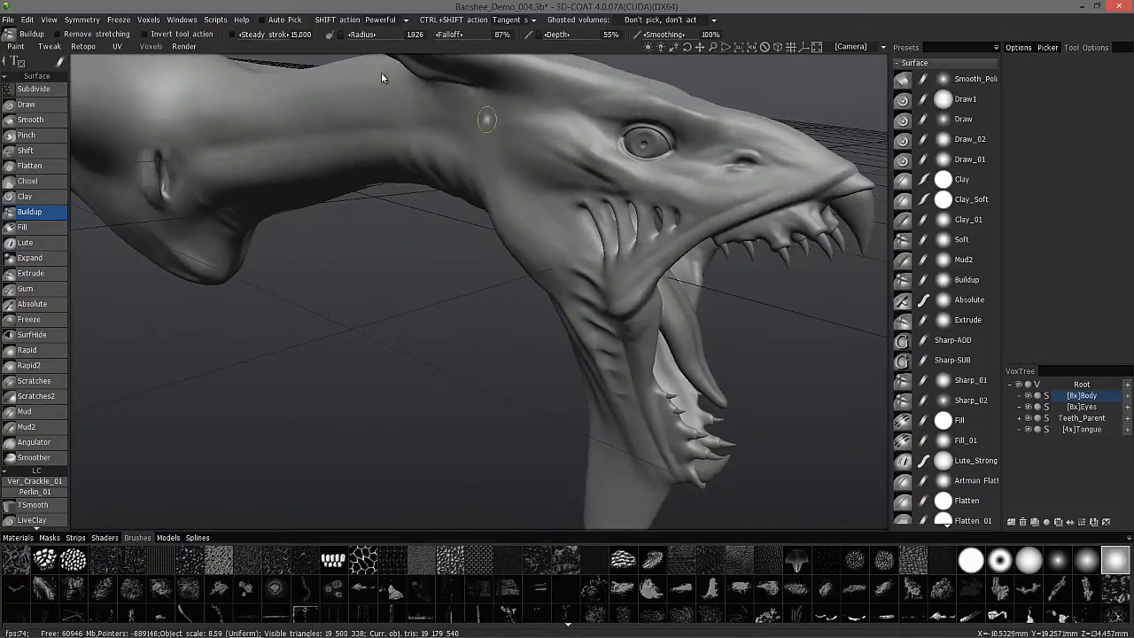
{"action": "left_click_drag", "start_coordinate": [505, 126], "coordinate": [555, 137], "text": "alt"}
Shape the cheek ridge behind and below the eye with Clay at a radius of 2.34 and 38% depth.
{"action": "left_click", "coordinate": [40, 196]}
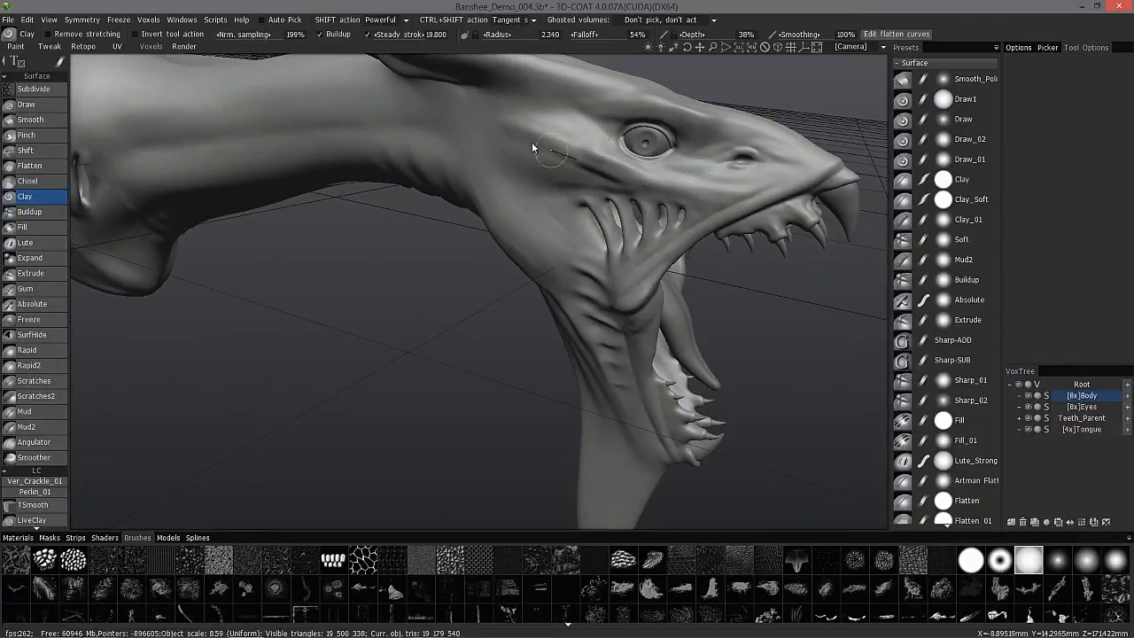
{"action": "mouse_move", "coordinate": [596, 159]}
{"action": "left_mouse_down", "text": "alt"}
{"action": "mouse_move", "coordinate": [547, 167]}
{"action": "mouse_move", "coordinate": [637, 185]}
{"action": "mouse_move", "coordinate": [627, 186]}
{"action": "left_mouse_up", "text": "alt"}
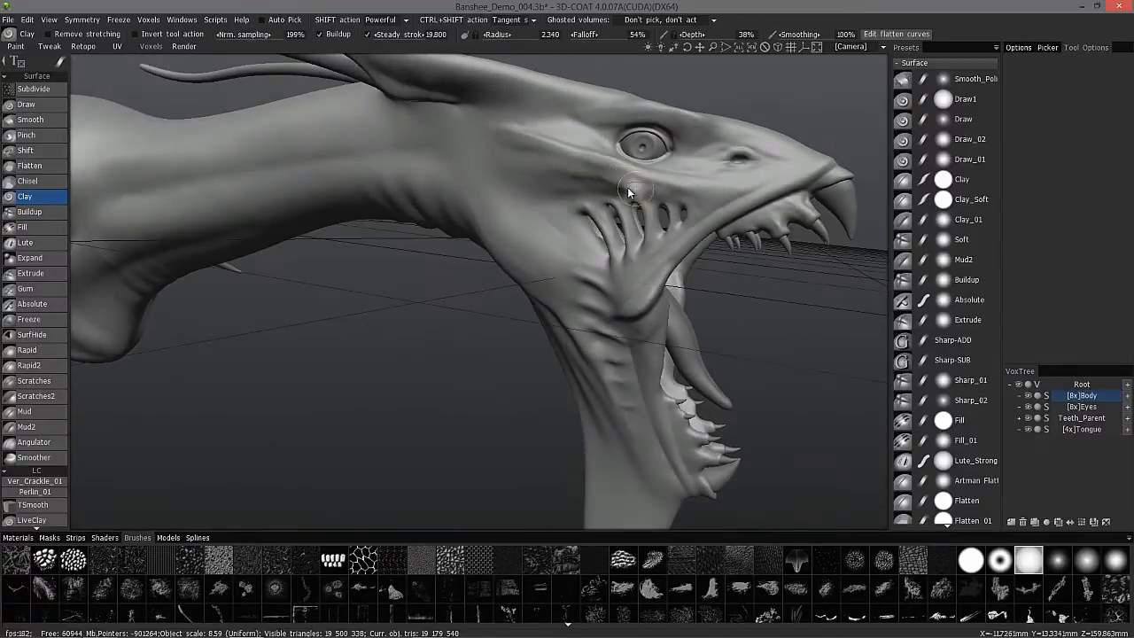
{"action": "left_click_drag", "start_coordinate": [416, 80], "coordinate": [459, 131]}
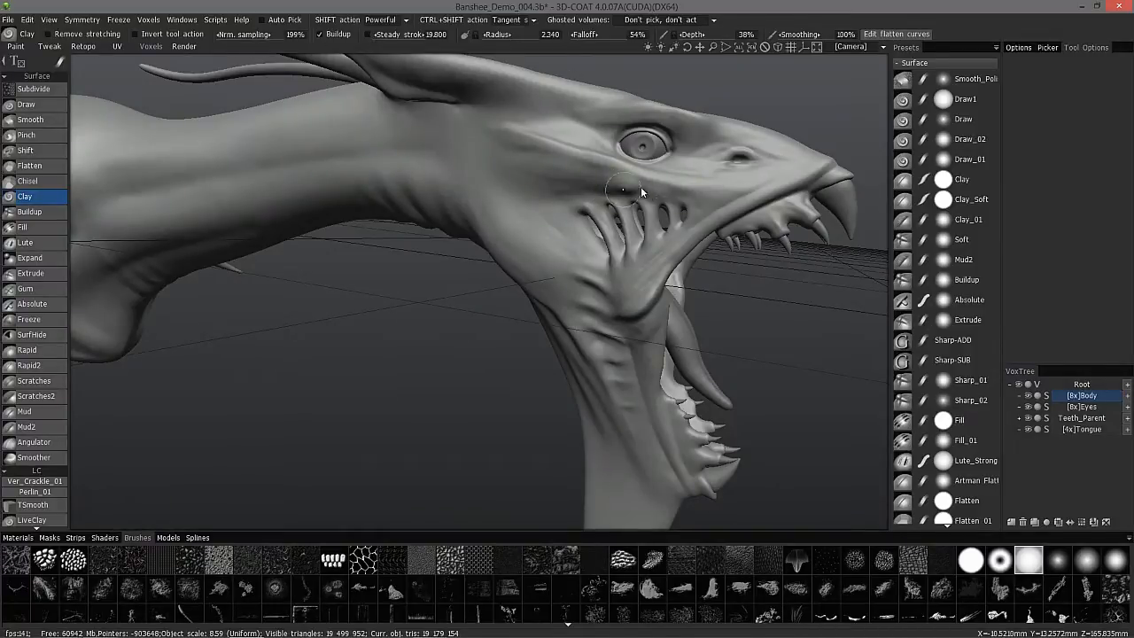
{"action": "mouse_move", "coordinate": [623, 189]}
{"action": "left_mouse_down", "text": "alt"}
{"action": "mouse_move", "coordinate": [574, 179]}
{"action": "mouse_move", "coordinate": [641, 174]}
{"action": "mouse_move", "coordinate": [536, 145]}
{"action": "mouse_move", "coordinate": [425, 168]}
{"action": "mouse_move", "coordinate": [604, 145]}
{"action": "left_mouse_up", "text": "alt"}
Refine and smooth the cheek and temple forms behind the eye with Draw, using about 18 to 22% depth.
{"action": "left_click", "coordinate": [26, 103]}
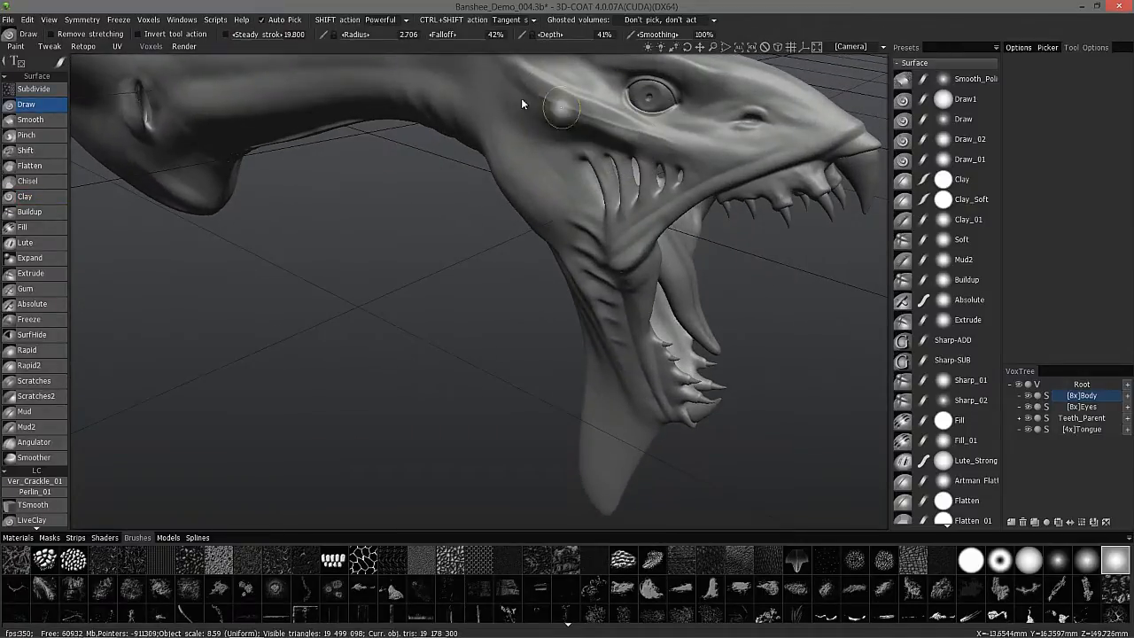
{"action": "left_click_drag", "start_coordinate": [521, 98], "coordinate": [417, 89], "text": "alt"}
{"action": "left_click_drag", "start_coordinate": [523, 160], "coordinate": [562, 206], "text": "alt"}
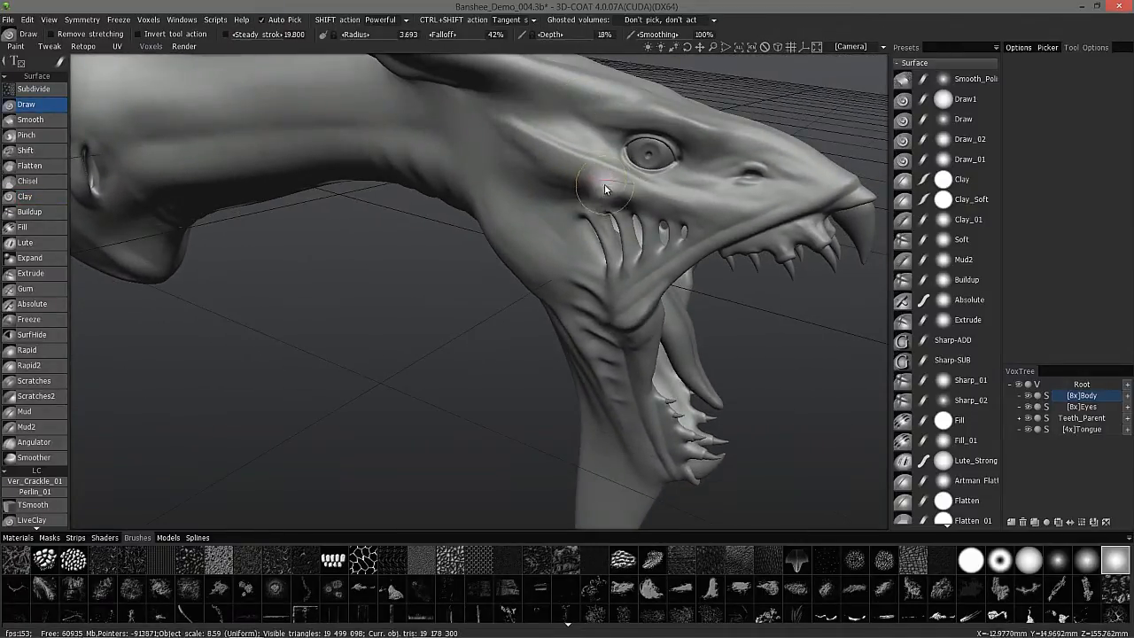
{"action": "mouse_move", "coordinate": [567, 162]}
{"action": "left_mouse_down", "text": "shift"}
{"action": "mouse_move", "coordinate": [544, 124]}
{"action": "mouse_move", "coordinate": [574, 139]}
{"action": "left_mouse_up", "text": "shift"}
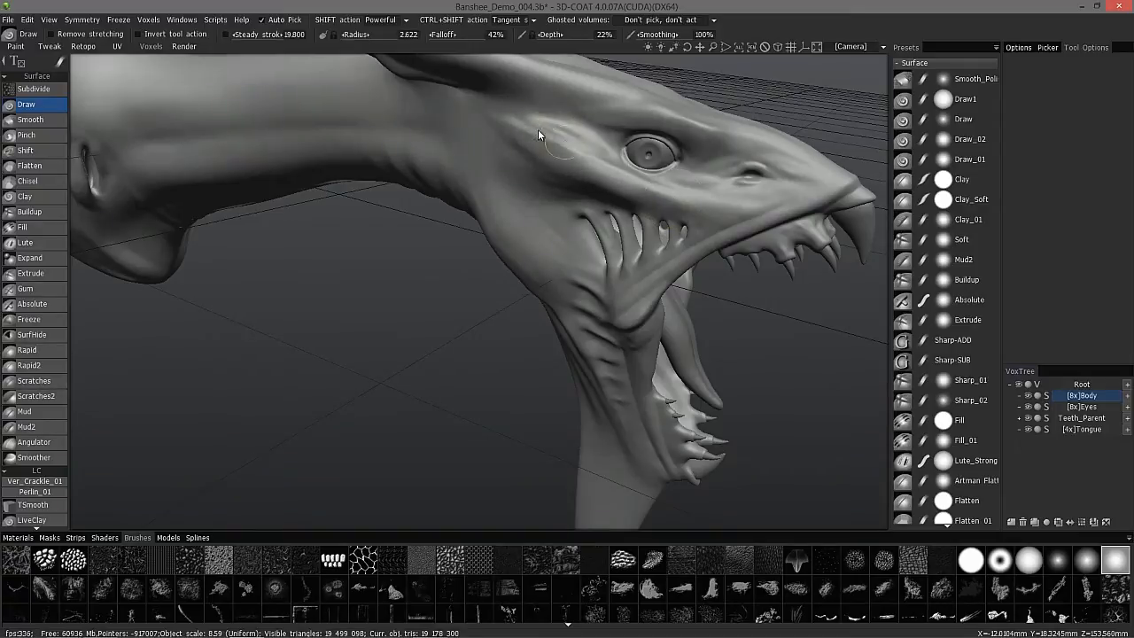
{"action": "mouse_move", "coordinate": [723, 217]}
{"action": "left_mouse_down", "text": "alt"}
{"action": "mouse_move", "coordinate": [544, 165]}
{"action": "mouse_move", "coordinate": [576, 182]}
{"action": "left_mouse_up", "text": "alt"}
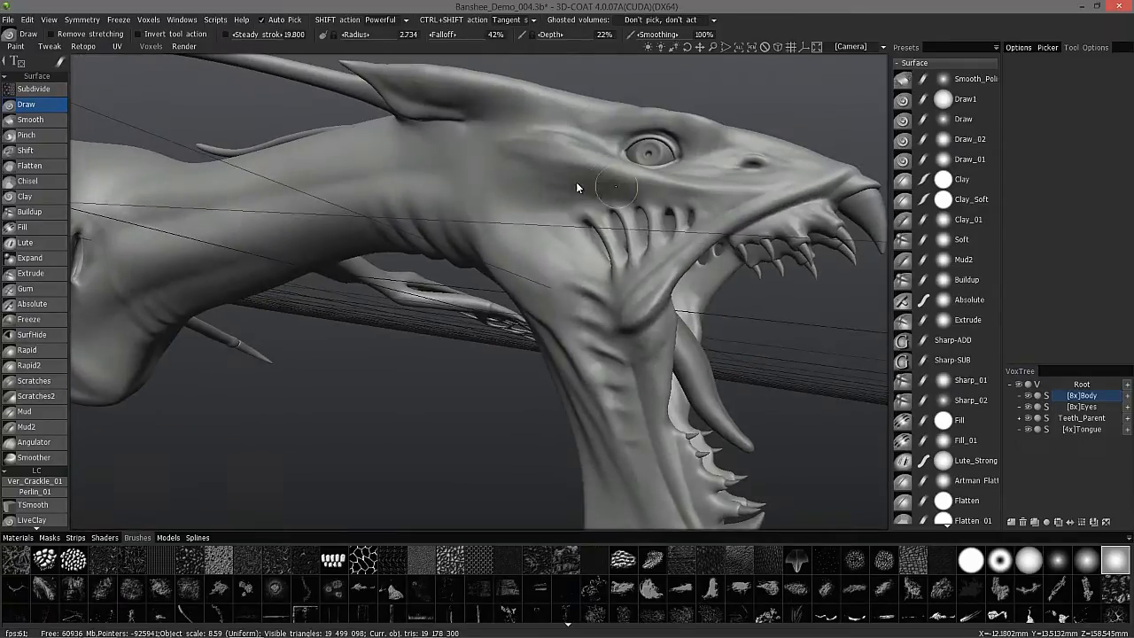
{"action": "left_click_drag", "start_coordinate": [669, 186], "coordinate": [426, 154], "text": "alt"}
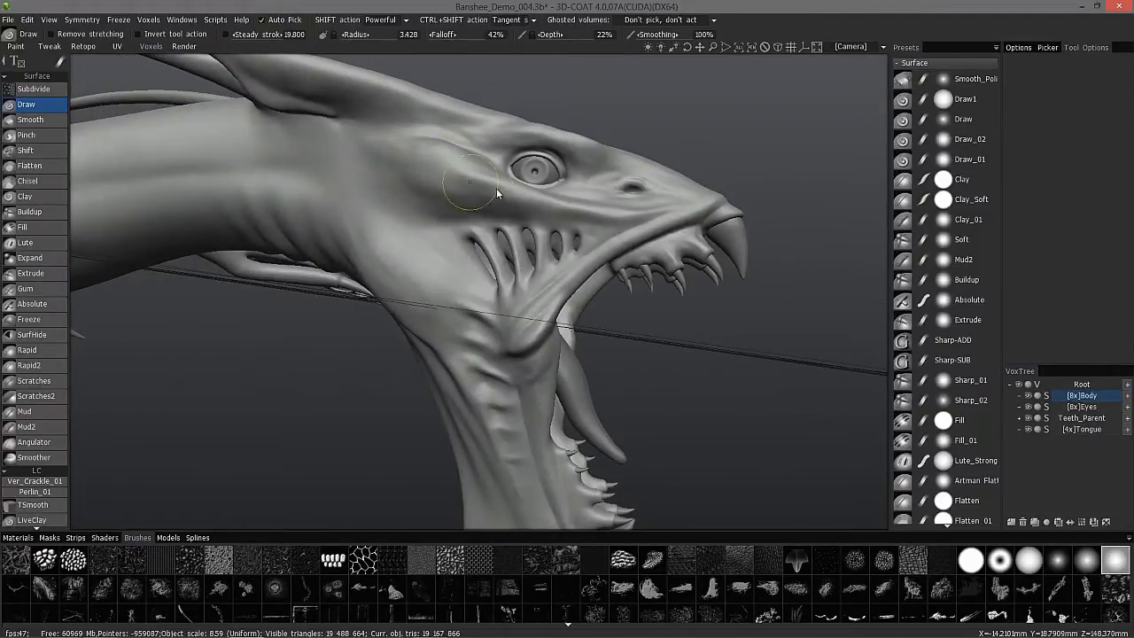
Smooth the side of the face around the eye with the Smooth_Polish preset at a radius of about 1.56 and 160% depth.
{"action": "left_click_drag", "start_coordinate": [156, 151], "coordinate": [239, 183], "text": "alt"}
{"action": "left_click", "coordinate": [974, 80]}
{"action": "left_click_drag", "start_coordinate": [381, 203], "coordinate": [576, 262]}
{"action": "mouse_move", "coordinate": [391, 180]}
{"action": "left_mouse_down", "text": "alt"}
{"action": "mouse_move", "coordinate": [411, 212]}
{"action": "mouse_move", "coordinate": [401, 259]}
{"action": "mouse_move", "coordinate": [377, 268]}
{"action": "mouse_move", "coordinate": [380, 287]}
{"action": "mouse_move", "coordinate": [412, 306]}
{"action": "mouse_move", "coordinate": [327, 310]}
{"action": "mouse_move", "coordinate": [489, 313]}
{"action": "mouse_move", "coordinate": [443, 304]}
{"action": "mouse_move", "coordinate": [331, 227]}
{"action": "mouse_move", "coordinate": [478, 180]}
{"action": "left_mouse_up", "text": "alt"}
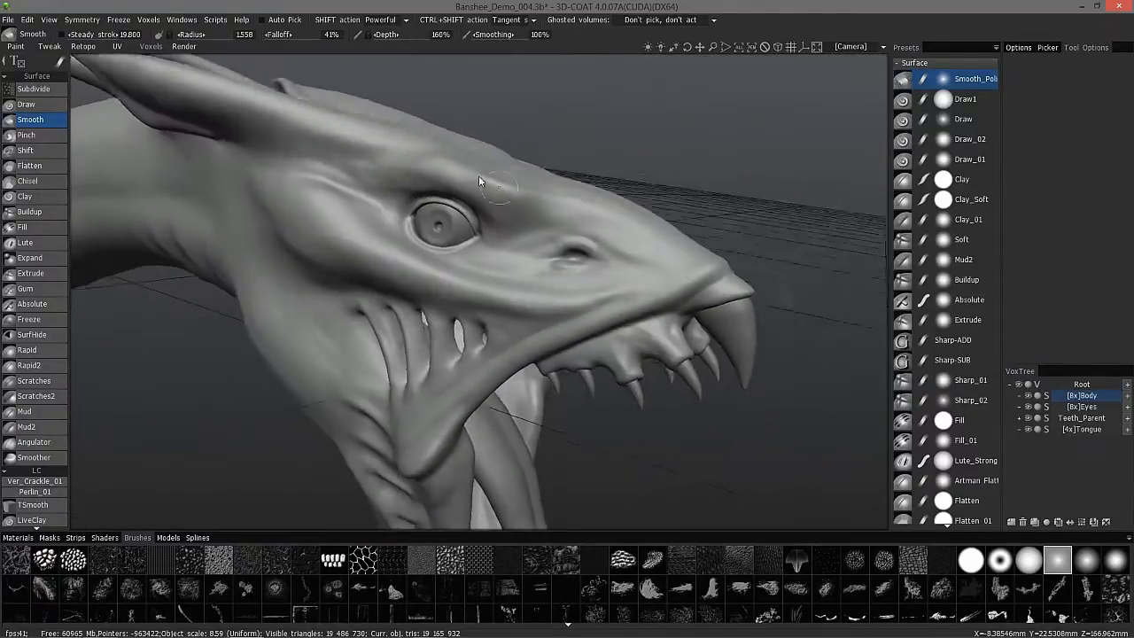
Refine the strands between the cheek slits with Draw at a radius of about 1.44 and 22% depth.
{"action": "left_click", "coordinate": [27, 104]}
{"action": "mouse_move", "coordinate": [529, 305]}
{"action": "left_mouse_down", "text": "alt"}
{"action": "mouse_move", "coordinate": [565, 249]}
{"action": "mouse_move", "coordinate": [578, 255]}
{"action": "left_mouse_up", "text": "alt"}
{"action": "mouse_move", "coordinate": [514, 353]}
{"action": "left_mouse_down", "text": "alt"}
{"action": "mouse_move", "coordinate": [493, 393]}
{"action": "mouse_move", "coordinate": [611, 403]}
{"action": "left_mouse_up", "text": "alt"}
{"action": "mouse_move", "coordinate": [760, 411]}
{"action": "left_mouse_down", "text": "alt"}
{"action": "mouse_move", "coordinate": [720, 415]}
{"action": "mouse_move", "coordinate": [519, 375]}
{"action": "mouse_move", "coordinate": [347, 320]}
{"action": "mouse_move", "coordinate": [277, 397]}
{"action": "mouse_move", "coordinate": [342, 314]}
{"action": "mouse_move", "coordinate": [345, 348]}
{"action": "left_mouse_up", "text": "alt"}
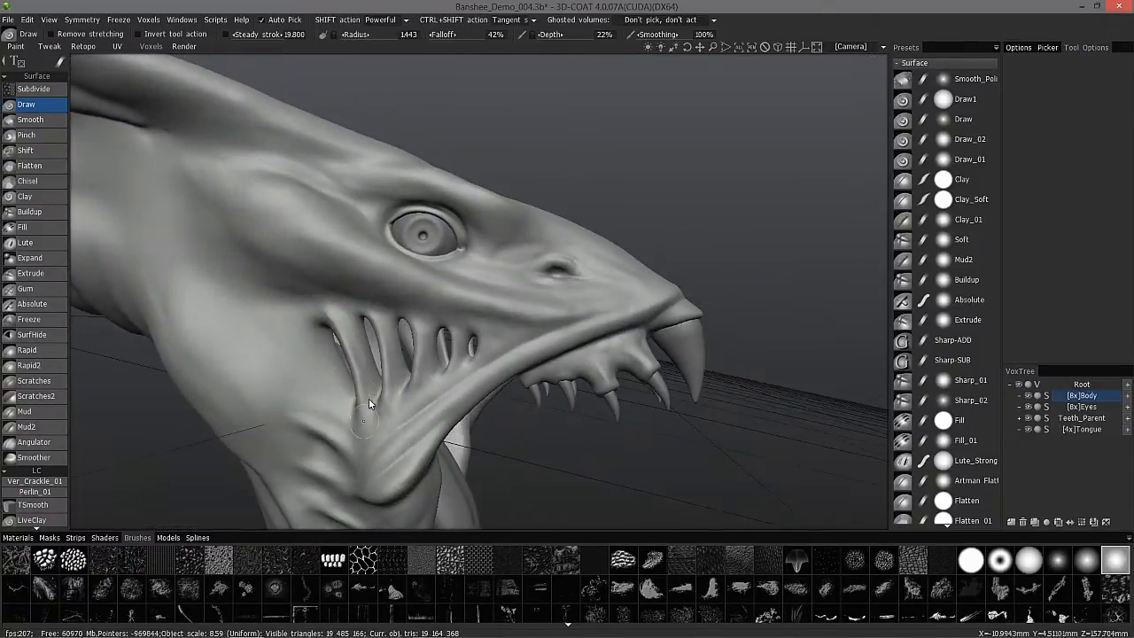
{"action": "left_click_drag", "start_coordinate": [369, 403], "coordinate": [390, 386], "text": "alt"}
Shape the cheek strands and the edges of their openings with Expand at 23% depth, using radii of about 1.14 and 0.86.
{"action": "left_click", "coordinate": [49, 257]}
{"action": "right_click_drag", "start_coordinate": [371, 376], "coordinate": [399, 363], "text": "alt"}
{"action": "left_click", "coordinate": [1116, 559]}
{"action": "left_click_drag", "start_coordinate": [381, 359], "coordinate": [349, 345], "text": "alt"}
{"action": "right_click_drag", "start_coordinate": [349, 345], "coordinate": [361, 339]}
{"action": "left_click_drag", "start_coordinate": [362, 339], "coordinate": [337, 307], "text": "alt"}
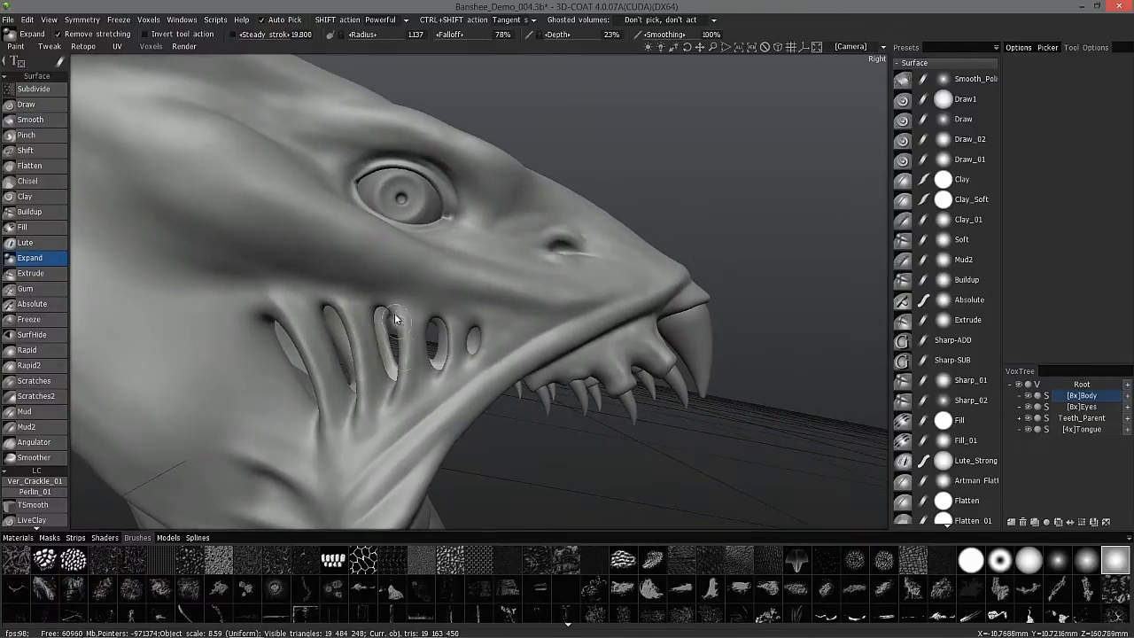
{"action": "key", "text": "bracketleft"}
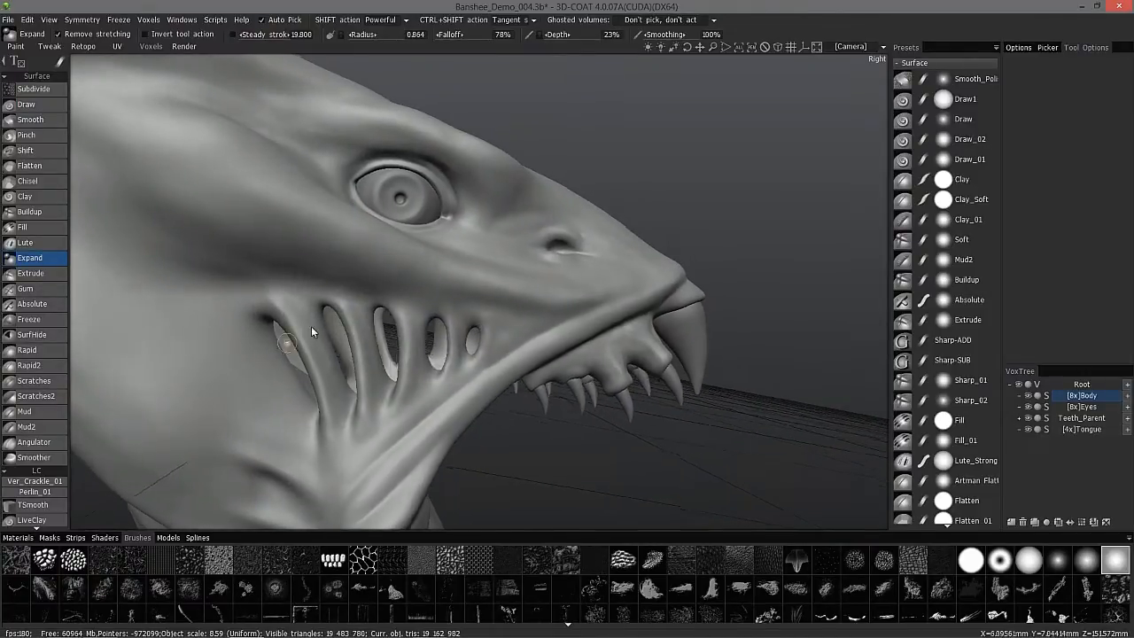
{"action": "left_click_drag", "start_coordinate": [287, 341], "coordinate": [319, 377], "text": "alt"}
{"action": "mouse_move", "coordinate": [337, 434]}
{"action": "left_mouse_down", "text": "alt"}
{"action": "mouse_move", "coordinate": [377, 292]}
{"action": "mouse_move", "coordinate": [381, 350]}
{"action": "mouse_move", "coordinate": [352, 443]}
{"action": "mouse_move", "coordinate": [324, 427]}
{"action": "mouse_move", "coordinate": [377, 319]}
{"action": "mouse_move", "coordinate": [373, 360]}
{"action": "mouse_move", "coordinate": [345, 365]}
{"action": "mouse_move", "coordinate": [417, 393]}
{"action": "mouse_move", "coordinate": [449, 443]}
{"action": "mouse_move", "coordinate": [453, 337]}
{"action": "mouse_move", "coordinate": [611, 416]}
{"action": "mouse_move", "coordinate": [567, 403]}
{"action": "left_mouse_up", "text": "alt"}
Build up the gums around the upper and lower teeth with Buildup, using radii of about 0.55 to 0.68 and up to 79% depth.
{"action": "left_click", "coordinate": [34, 212]}
{"action": "left_click_drag", "start_coordinate": [390, 372], "coordinate": [550, 155], "text": "alt"}
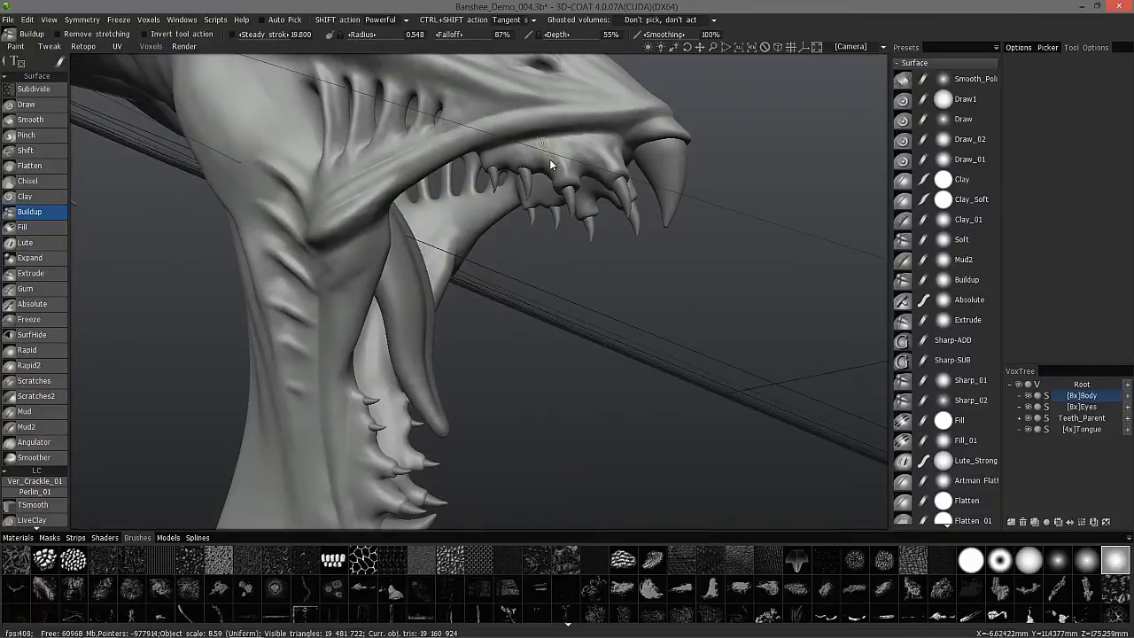
{"action": "mouse_move", "coordinate": [647, 131]}
{"action": "left_mouse_down", "text": "alt"}
{"action": "mouse_move", "coordinate": [681, 132]}
{"action": "mouse_move", "coordinate": [433, 342]}
{"action": "mouse_move", "coordinate": [439, 353]}
{"action": "mouse_move", "coordinate": [394, 332]}
{"action": "left_mouse_up", "text": "alt"}
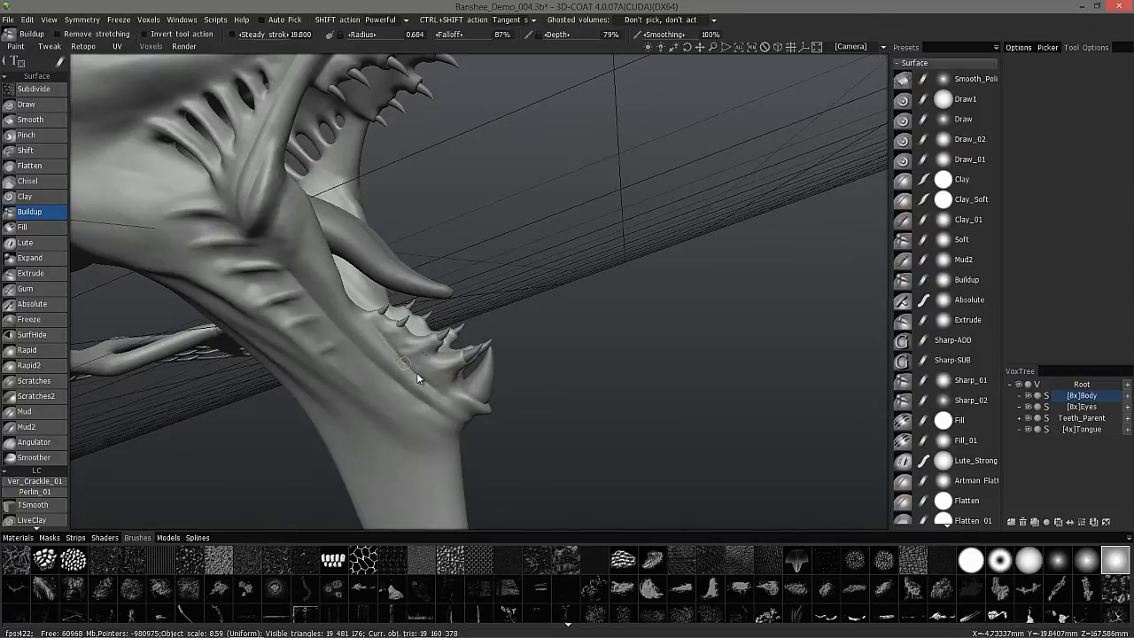
{"action": "left_click_drag", "start_coordinate": [417, 376], "coordinate": [405, 374], "text": "alt"}
Pinch the ridge along the lower jaw's lip edge at a radius of about 1 and 76% depth.
{"action": "left_click", "coordinate": [27, 134]}
{"action": "right_click_drag", "start_coordinate": [395, 359], "coordinate": [381, 352]}
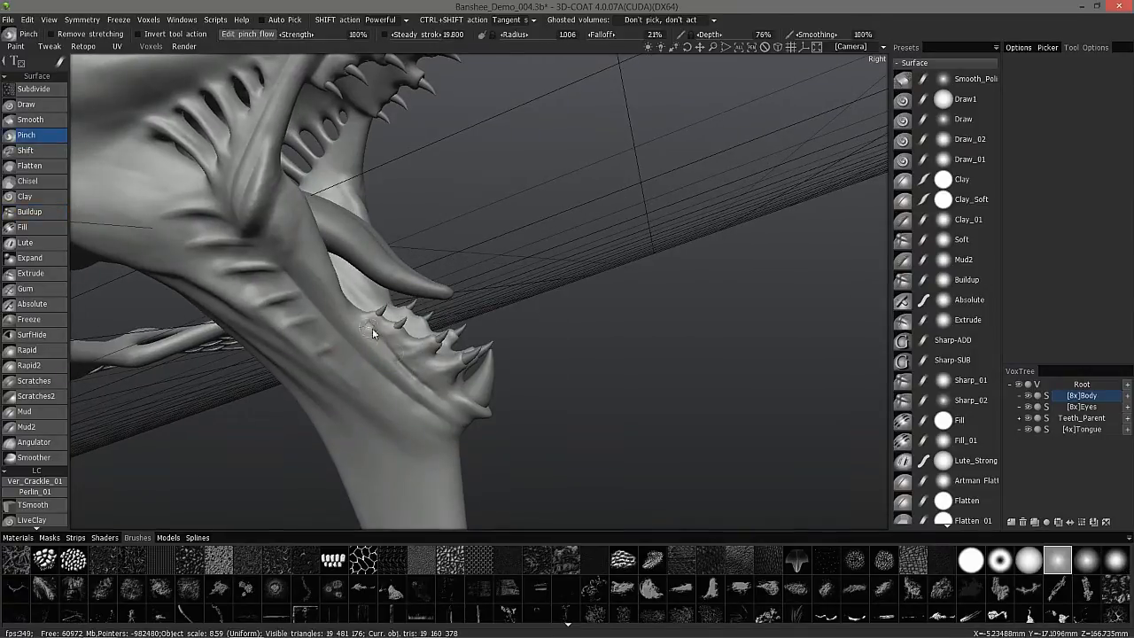
{"action": "mouse_move", "coordinate": [366, 358]}
{"action": "left_mouse_down", "text": "alt"}
{"action": "mouse_move", "coordinate": [294, 286]}
{"action": "mouse_move", "coordinate": [203, 146]}
{"action": "left_mouse_up", "text": "alt"}
Refine the lip ridge and side of the lower jaw with Draw and a square soft brush alpha at 22% depth.
{"action": "left_click", "coordinate": [27, 104]}
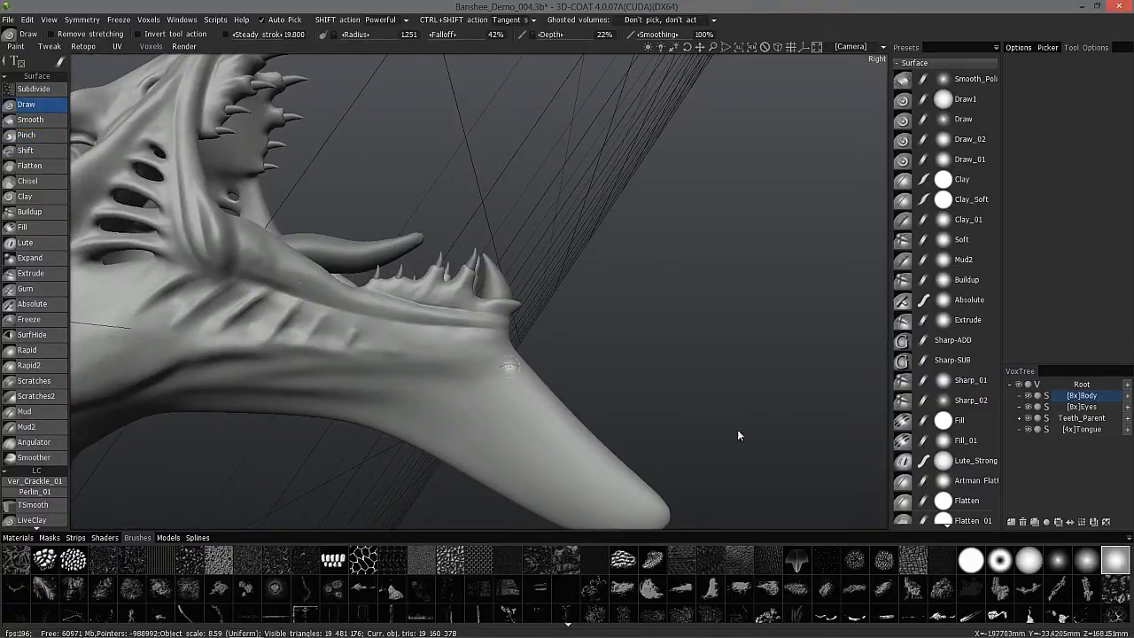
{"action": "left_click", "coordinate": [1058, 559]}
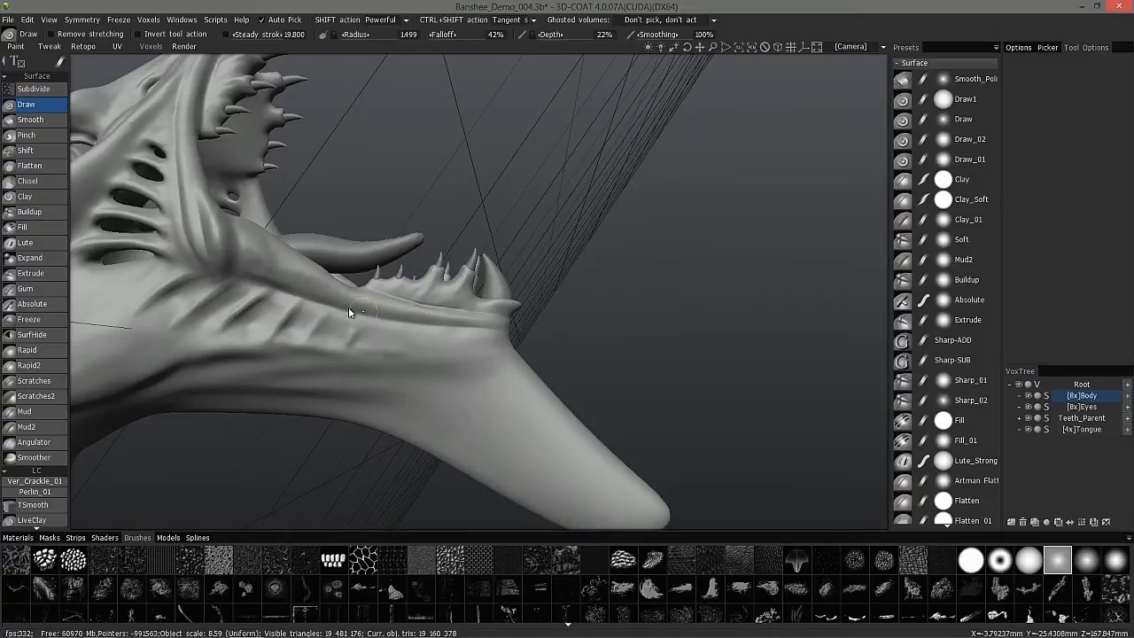
{"action": "mouse_move", "coordinate": [413, 321]}
{"action": "middle_mouse_down"}
{"action": "mouse_move", "coordinate": [218, 238]}
{"action": "mouse_move", "coordinate": [153, 396]}
{"action": "mouse_move", "coordinate": [208, 427]}
{"action": "mouse_move", "coordinate": [168, 284]}
{"action": "middle_mouse_up"}
{"action": "middle_click_drag", "start_coordinate": [230, 259], "coordinate": [161, 277]}
{"action": "mouse_move", "coordinate": [287, 274]}
{"action": "middle_mouse_down"}
{"action": "mouse_move", "coordinate": [218, 263]}
{"action": "mouse_move", "coordinate": [451, 245]}
{"action": "mouse_move", "coordinate": [422, 355]}
{"action": "middle_mouse_up"}
{"action": "left_click_drag", "start_coordinate": [430, 351], "coordinate": [447, 353]}
{"action": "left_click_drag", "start_coordinate": [420, 390], "coordinate": [463, 381]}
Deepen the row of grooves along the side of the lower jaw with Draw, at radii of about 0.92 to 0.74 and 22 to 28% depth.
{"action": "mouse_move", "coordinate": [472, 406]}
{"action": "middle_mouse_down"}
{"action": "mouse_move", "coordinate": [481, 420]}
{"action": "mouse_move", "coordinate": [510, 240]}
{"action": "middle_mouse_up"}
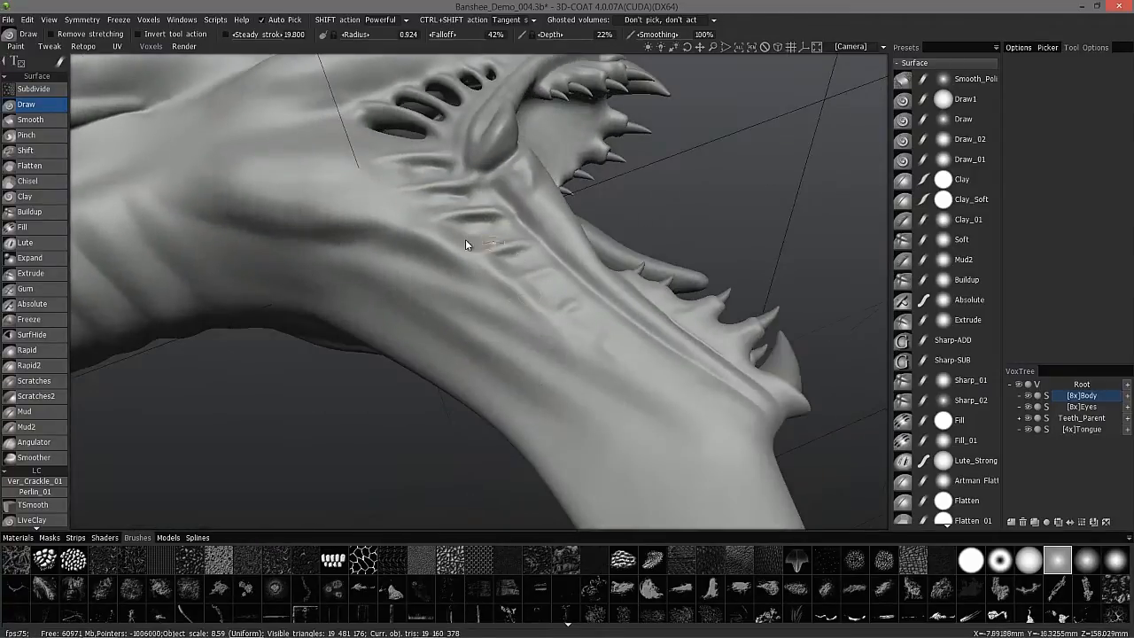
{"action": "left_click_drag", "start_coordinate": [536, 281], "coordinate": [552, 286]}
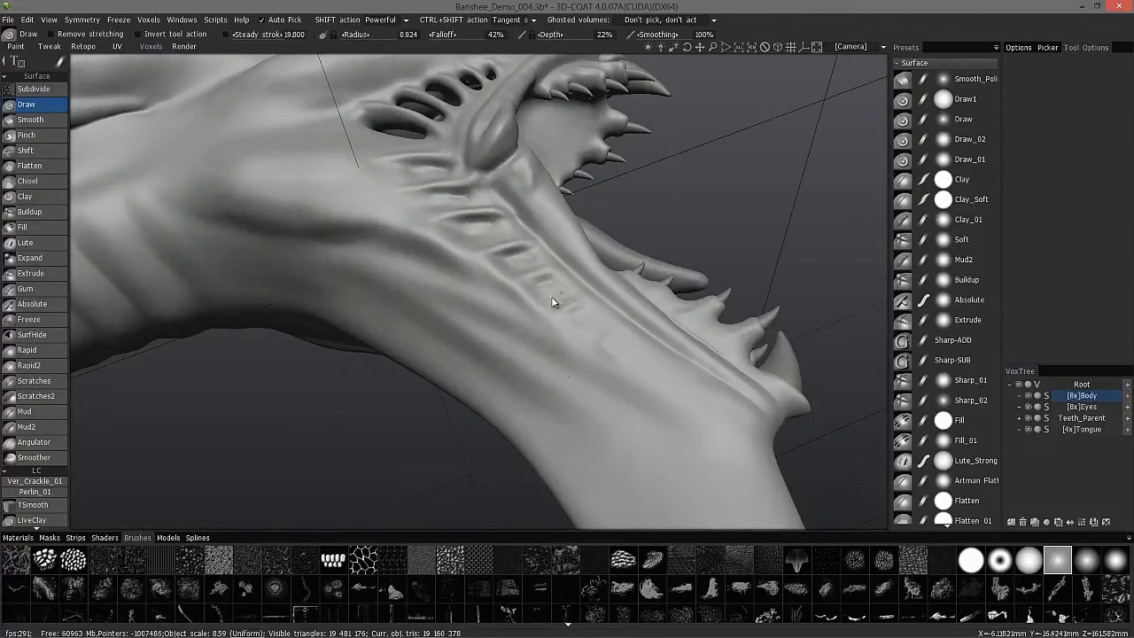
{"action": "middle_click_drag", "start_coordinate": [551, 296], "coordinate": [551, 281]}
{"action": "left_click_drag", "start_coordinate": [445, 213], "coordinate": [439, 197]}
{"action": "right_click_drag", "start_coordinate": [594, 320], "coordinate": [593, 314]}
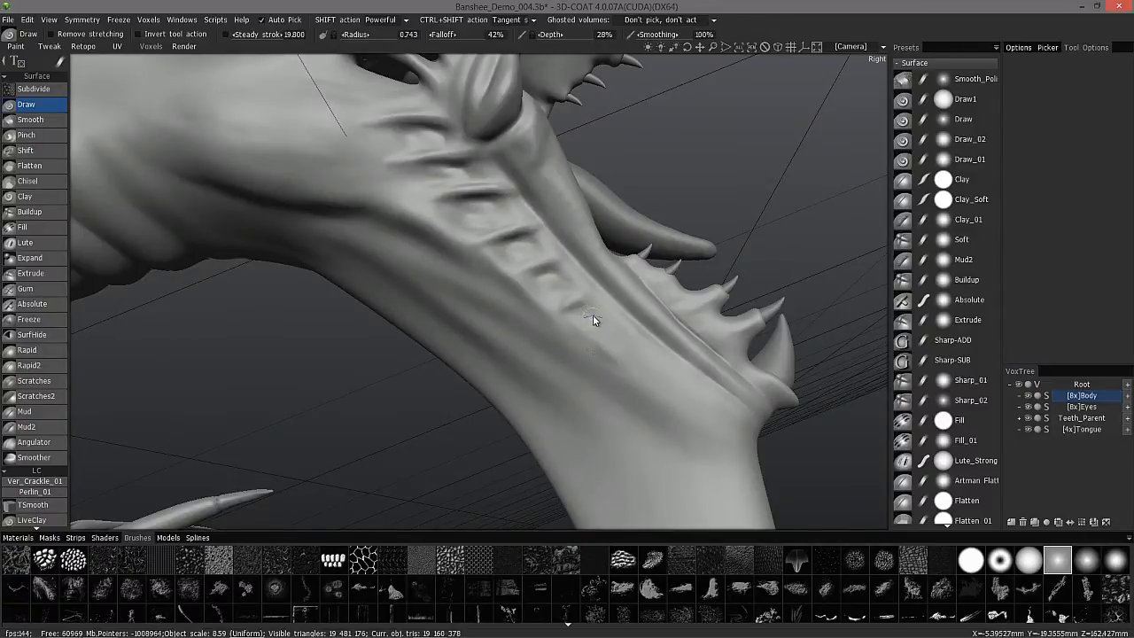
{"action": "mouse_move", "coordinate": [594, 330]}
{"action": "left_mouse_down", "text": "alt"}
{"action": "mouse_move", "coordinate": [741, 410]}
{"action": "mouse_move", "coordinate": [780, 416]}
{"action": "mouse_move", "coordinate": [650, 323]}
{"action": "mouse_move", "coordinate": [393, 238]}
{"action": "mouse_move", "coordinate": [367, 204]}
{"action": "mouse_move", "coordinate": [46, 232]}
{"action": "left_mouse_up", "text": "alt"}
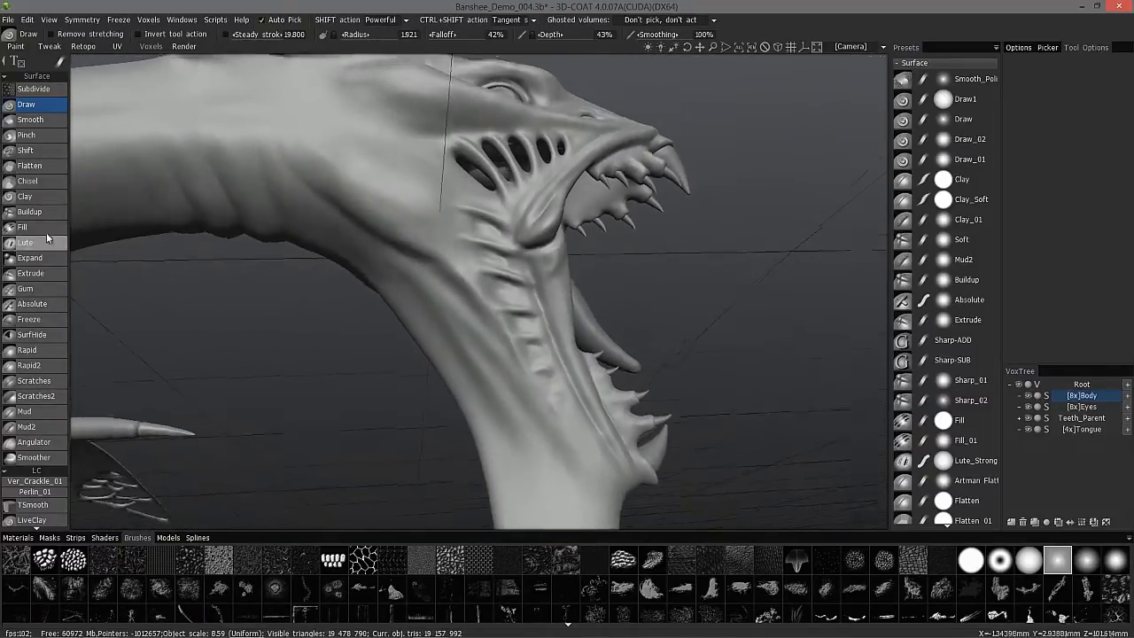
Build up the forms of the throat and the area behind the cheek with Buildup at a radius of about 3 and 40% falloff.
{"action": "left_click", "coordinate": [29, 211]}
{"action": "mouse_move", "coordinate": [402, 220]}
{"action": "left_mouse_down", "text": "alt"}
{"action": "mouse_move", "coordinate": [330, 197]}
{"action": "mouse_move", "coordinate": [466, 43]}
{"action": "left_mouse_up", "text": "alt"}
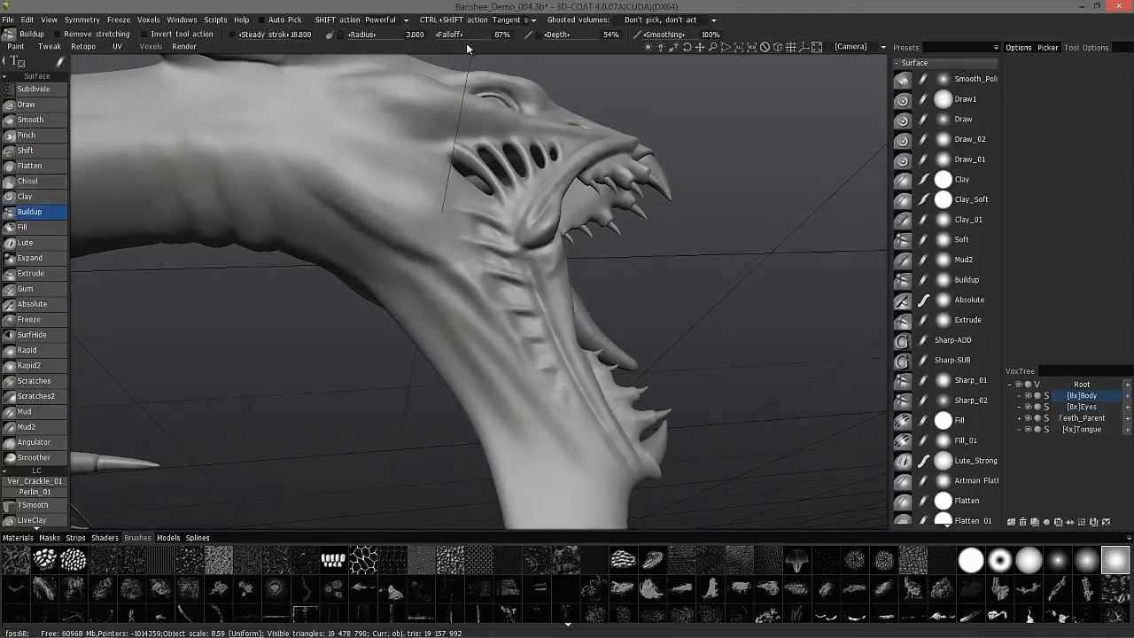
{"action": "mouse_move", "coordinate": [390, 178]}
{"action": "left_mouse_down", "text": "alt"}
{"action": "mouse_move", "coordinate": [367, 233]}
{"action": "mouse_move", "coordinate": [339, 197]}
{"action": "left_mouse_up", "text": "alt"}
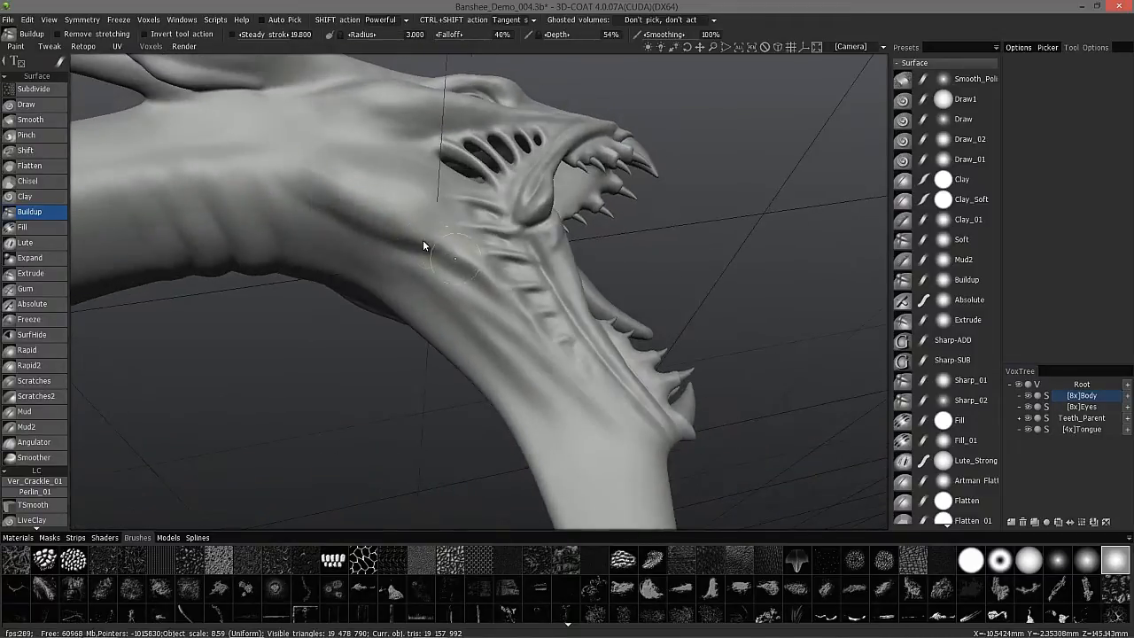
{"action": "left_click_drag", "start_coordinate": [474, 278], "coordinate": [312, 251], "text": "alt"}
{"action": "mouse_move", "coordinate": [374, 269]}
{"action": "left_mouse_down", "text": "alt"}
{"action": "mouse_move", "coordinate": [433, 301]}
{"action": "mouse_move", "coordinate": [392, 268]}
{"action": "mouse_move", "coordinate": [343, 317]}
{"action": "mouse_move", "coordinate": [415, 126]}
{"action": "left_mouse_up", "text": "alt"}
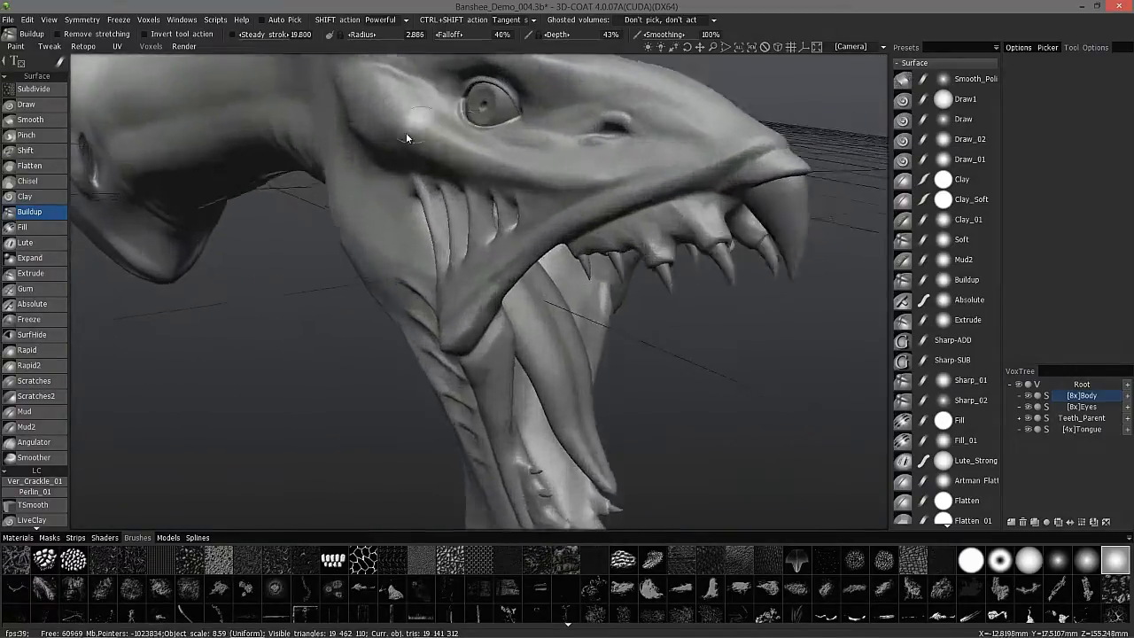
Strengthen the fold running below the eye along the upper jaw with Buildup at a radius of about 1.08 and 43% depth.
{"action": "right_click_drag", "start_coordinate": [415, 125], "coordinate": [511, 169], "text": "alt"}
{"action": "left_click_drag", "start_coordinate": [511, 168], "coordinate": [668, 319], "text": "alt"}
{"action": "middle_click_drag", "start_coordinate": [668, 318], "coordinate": [493, 306], "text": "alt"}
{"action": "right_click_drag", "start_coordinate": [514, 287], "coordinate": [478, 278]}
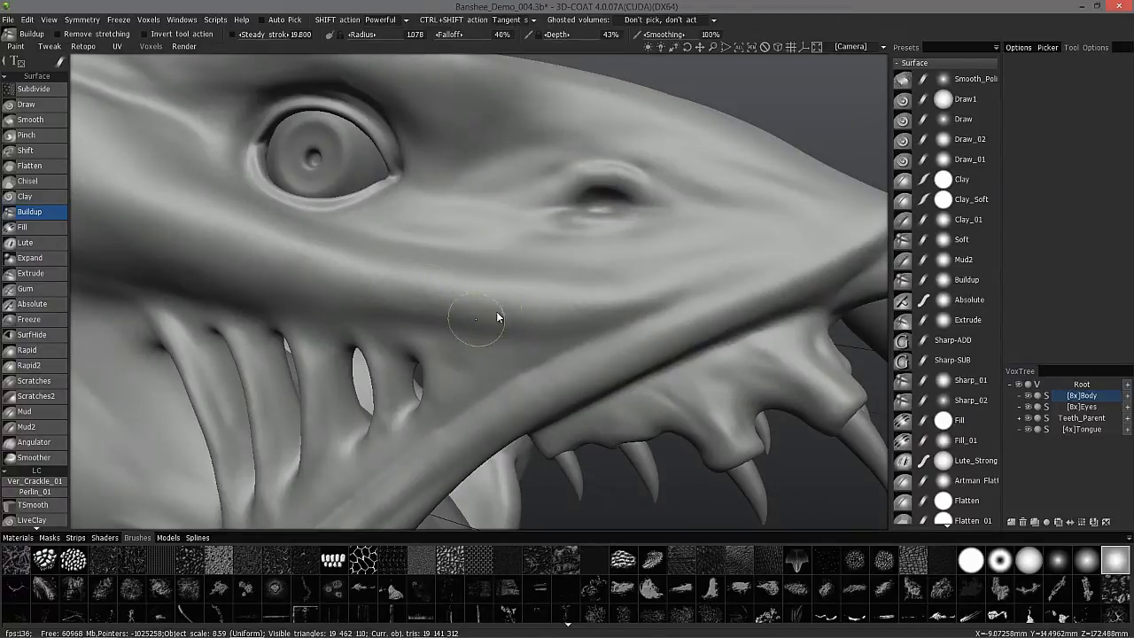
{"action": "mouse_move", "coordinate": [445, 255]}
{"action": "left_mouse_down", "text": "alt"}
{"action": "mouse_move", "coordinate": [549, 190]}
{"action": "mouse_move", "coordinate": [457, 217]}
{"action": "left_mouse_up", "text": "alt"}
Swell the nostril rim and the front corner of the eye with Expand at 28% depth, using radii of about 0.91 and 0.68.
{"action": "left_click", "coordinate": [35, 259]}
{"action": "left_click_drag", "start_coordinate": [611, 189], "coordinate": [595, 177]}
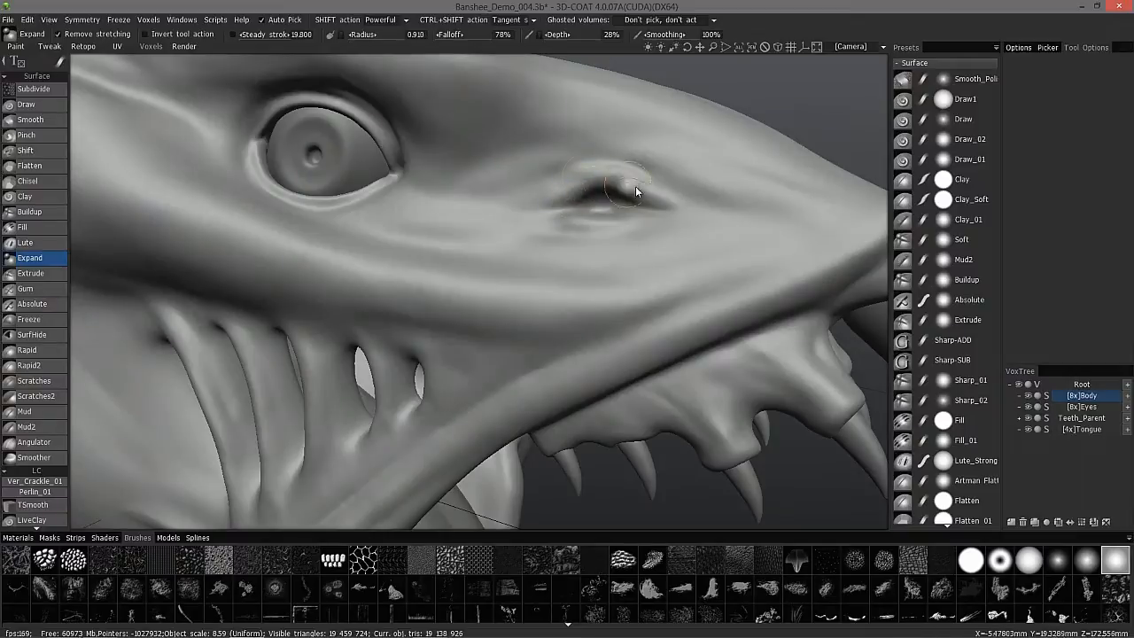
{"action": "mouse_move", "coordinate": [540, 206]}
{"action": "left_mouse_down", "text": "alt"}
{"action": "mouse_move", "coordinate": [647, 221]}
{"action": "mouse_move", "coordinate": [554, 223]}
{"action": "mouse_move", "coordinate": [566, 192]}
{"action": "mouse_move", "coordinate": [553, 168]}
{"action": "left_mouse_up", "text": "alt"}
{"action": "left_click_drag", "start_coordinate": [501, 195], "coordinate": [458, 215], "text": "alt"}
{"action": "mouse_move", "coordinate": [404, 177]}
{"action": "left_mouse_down", "text": "alt"}
{"action": "mouse_move", "coordinate": [390, 226]}
{"action": "mouse_move", "coordinate": [378, 200]}
{"action": "mouse_move", "coordinate": [368, 288]}
{"action": "left_mouse_up", "text": "alt"}
{"action": "mouse_move", "coordinate": [359, 234]}
{"action": "left_mouse_down"}
{"action": "mouse_move", "coordinate": [311, 239]}
{"action": "mouse_move", "coordinate": [386, 263]}
{"action": "mouse_move", "coordinate": [390, 208]}
{"action": "mouse_move", "coordinate": [410, 234]}
{"action": "left_mouse_up"}
{"action": "left_click_drag", "start_coordinate": [364, 147], "coordinate": [343, 163], "text": "alt"}
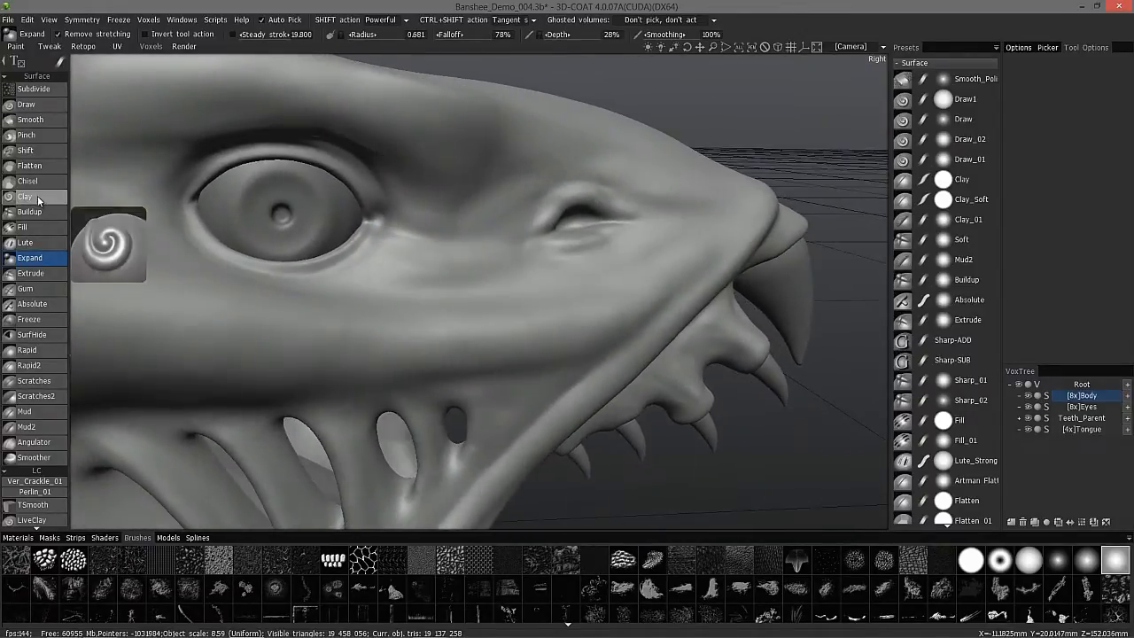
Start skin wrinkles at the front corner of the eye with Clay, using 50% normal sampling, a radius of about 0.56 and 38% depth.
{"action": "left_click", "coordinate": [38, 199]}
{"action": "mouse_move", "coordinate": [60, 62]}
{"action": "left_click", "coordinate": [119, 71]}
{"action": "mouse_move", "coordinate": [372, 84]}
{"action": "left_mouse_down", "text": "alt"}
{"action": "mouse_move", "coordinate": [356, 99]}
{"action": "mouse_move", "coordinate": [346, 154]}
{"action": "mouse_move", "coordinate": [380, 191]}
{"action": "left_mouse_up", "text": "alt"}
{"action": "right_click_drag", "start_coordinate": [392, 228], "coordinate": [370, 226]}
{"action": "left_click_drag", "start_coordinate": [252, 34], "coordinate": [168, 36]}
{"action": "left_click_drag", "start_coordinate": [376, 124], "coordinate": [389, 181], "text": "alt"}
{"action": "right_click_drag", "start_coordinate": [389, 189], "coordinate": [376, 188]}
{"action": "left_click_drag", "start_coordinate": [376, 187], "coordinate": [377, 173], "text": "alt"}
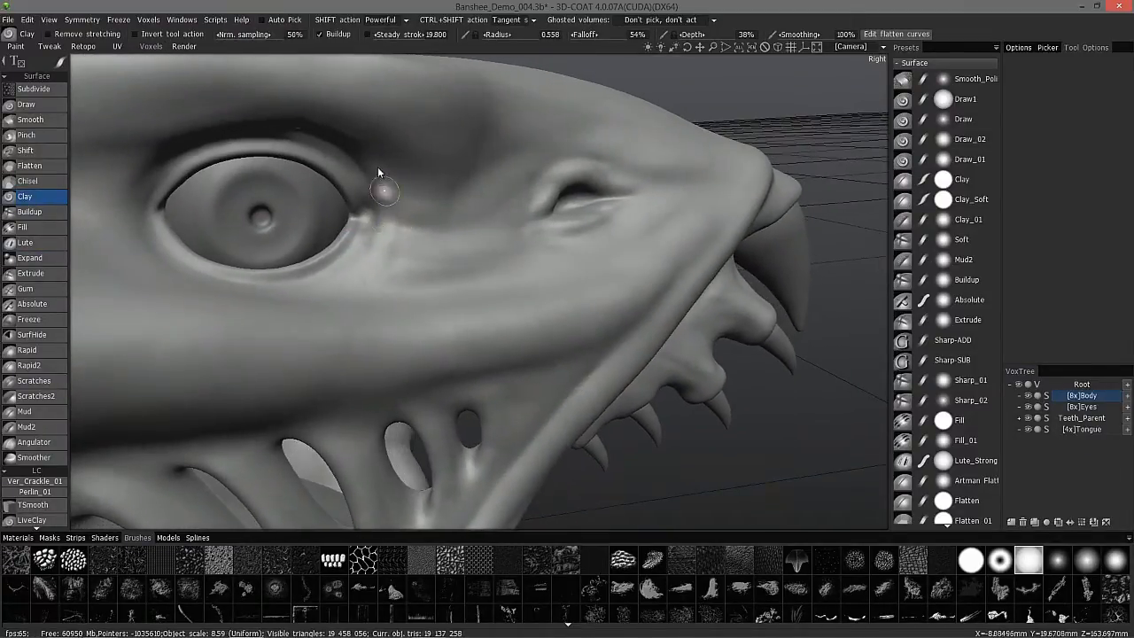
Rework the eye-corner wrinkles with Clay using a square soft brush alpha and 5% normal sampling.
{"action": "left_click", "coordinate": [1058, 565]}
{"action": "right_click_drag", "start_coordinate": [375, 167], "coordinate": [381, 200]}
{"action": "mouse_move", "coordinate": [369, 211]}
{"action": "left_mouse_down", "text": "alt"}
{"action": "mouse_move", "coordinate": [368, 152]}
{"action": "mouse_move", "coordinate": [370, 181]}
{"action": "left_mouse_up", "text": "alt"}
{"action": "left_click_drag", "start_coordinate": [383, 248], "coordinate": [373, 213]}
{"action": "mouse_move", "coordinate": [309, 169]}
{"action": "left_mouse_down", "text": "alt"}
{"action": "mouse_move", "coordinate": [241, 105]}
{"action": "mouse_move", "coordinate": [243, 92]}
{"action": "left_mouse_up", "text": "alt"}
{"action": "left_click_drag", "start_coordinate": [250, 34], "coordinate": [239, 36]}
Add more vertical wrinkles between the eye and nostril with Clay, at radii of about 0.56 to 0.73 and 31 to 28% depth.
{"action": "mouse_move", "coordinate": [369, 204]}
{"action": "left_mouse_down", "text": "alt"}
{"action": "mouse_move", "coordinate": [370, 189]}
{"action": "mouse_move", "coordinate": [400, 213]}
{"action": "mouse_move", "coordinate": [414, 294]}
{"action": "left_mouse_up", "text": "alt"}
{"action": "mouse_move", "coordinate": [414, 294]}
{"action": "right_mouse_down", "text": "alt"}
{"action": "mouse_move", "coordinate": [446, 301]}
{"action": "mouse_move", "coordinate": [473, 278]}
{"action": "mouse_move", "coordinate": [469, 259]}
{"action": "right_mouse_up", "text": "alt"}
{"action": "right_click_drag", "start_coordinate": [470, 259], "coordinate": [466, 235]}
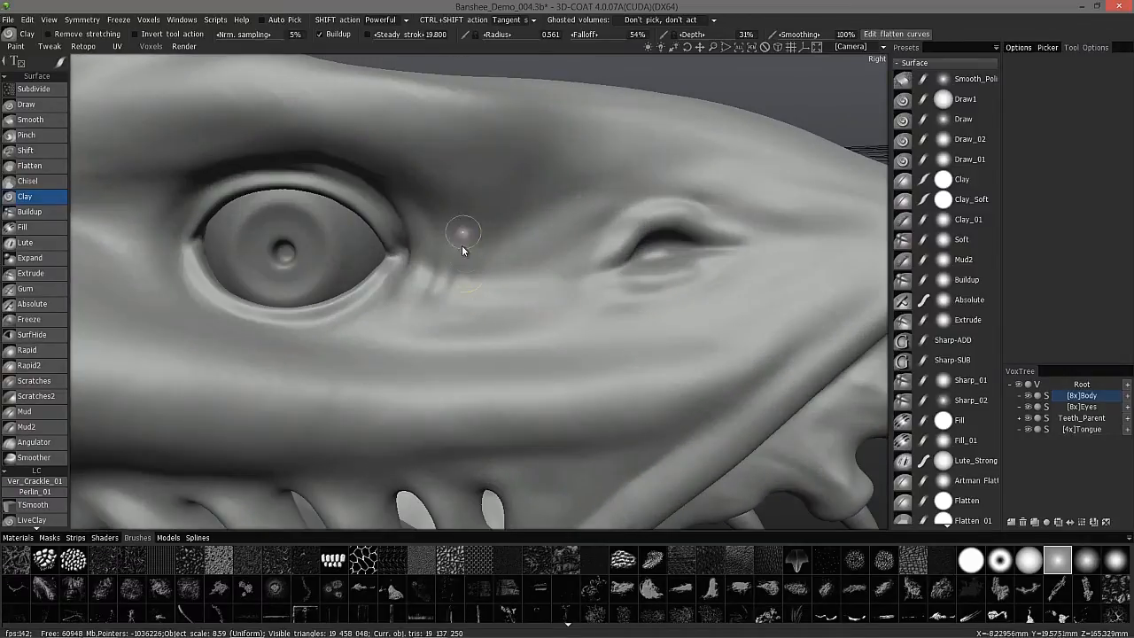
{"action": "left_click_drag", "start_coordinate": [454, 311], "coordinate": [413, 307], "text": "alt"}
{"action": "left_click_drag", "start_coordinate": [452, 149], "coordinate": [411, 152], "text": "alt"}
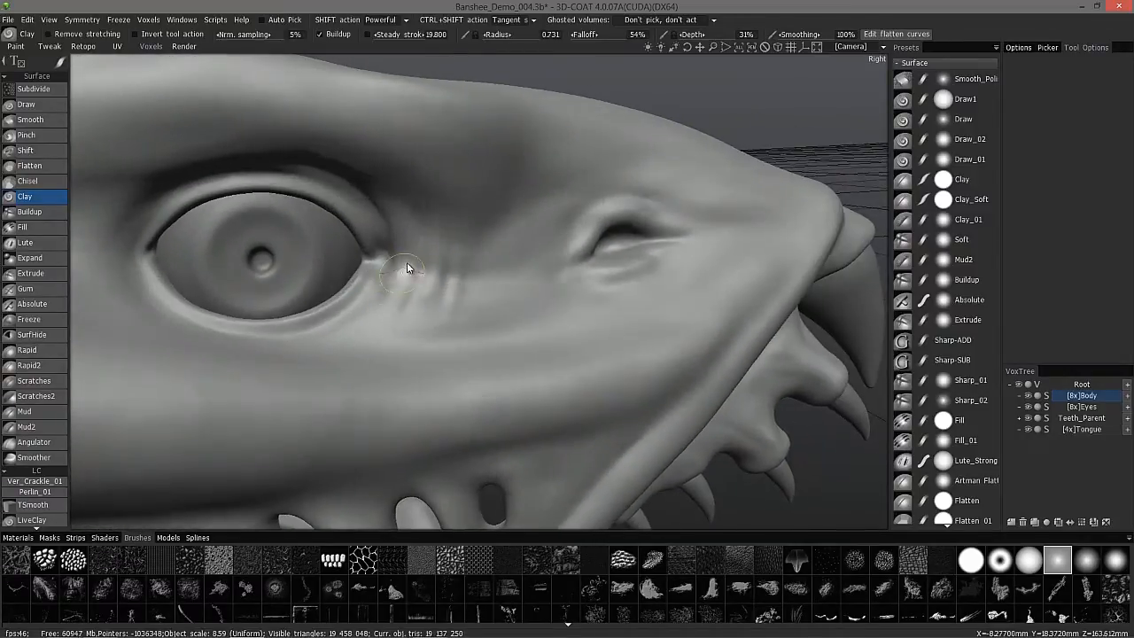
{"action": "left_click_drag", "start_coordinate": [407, 277], "coordinate": [385, 264], "text": "alt"}
{"action": "right_click_drag", "start_coordinate": [385, 264], "coordinate": [366, 296], "text": "alt"}
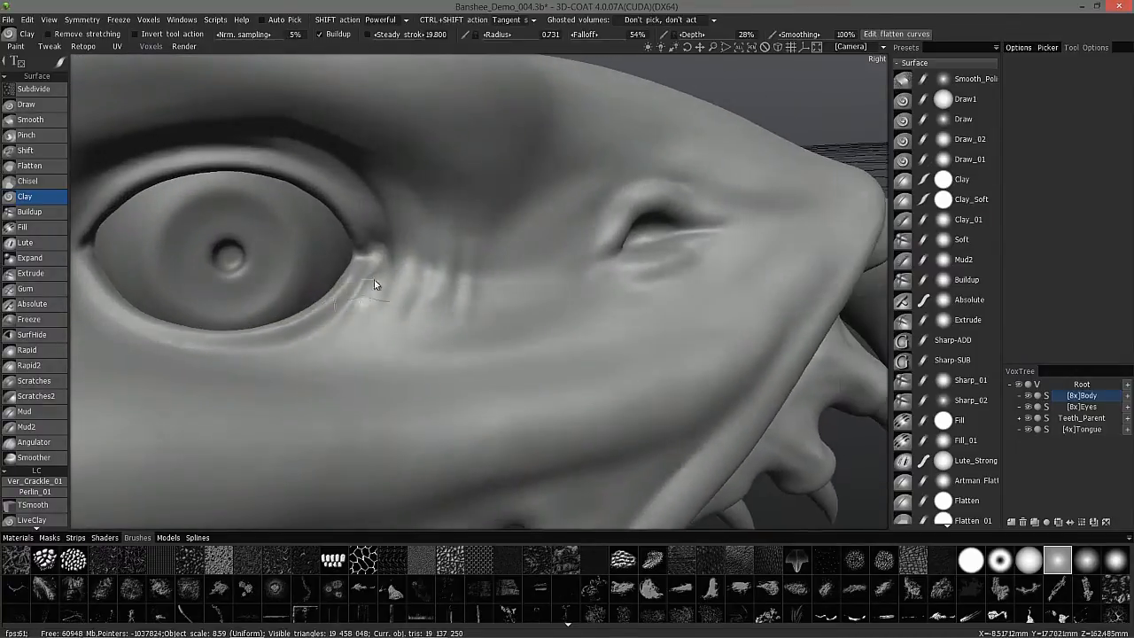
Sharpen the wrinkles in front of the eye with Pinch and refine them with Draw at a radius of about 0.73 and 43% depth.
{"action": "left_click", "coordinate": [24, 136]}
{"action": "mouse_move", "coordinate": [406, 334]}
{"action": "right_mouse_down", "text": "alt"}
{"action": "mouse_move", "coordinate": [509, 276]}
{"action": "mouse_move", "coordinate": [516, 293]}
{"action": "mouse_move", "coordinate": [429, 348]}
{"action": "mouse_move", "coordinate": [540, 328]}
{"action": "right_mouse_up", "text": "alt"}
{"action": "mouse_move", "coordinate": [540, 328]}
{"action": "left_mouse_down", "text": "alt"}
{"action": "mouse_move", "coordinate": [518, 314]}
{"action": "mouse_move", "coordinate": [534, 357]}
{"action": "left_mouse_up", "text": "alt"}
{"action": "left_click", "coordinate": [27, 105]}
{"action": "right_click_drag", "start_coordinate": [534, 357], "coordinate": [509, 357]}
{"action": "mouse_move", "coordinate": [531, 354]}
{"action": "left_mouse_down", "text": "alt"}
{"action": "mouse_move", "coordinate": [551, 368]}
{"action": "mouse_move", "coordinate": [535, 381]}
{"action": "left_mouse_up", "text": "alt"}
{"action": "left_click_drag", "start_coordinate": [563, 346], "coordinate": [552, 387]}
{"action": "right_click_drag", "start_coordinate": [440, 342], "coordinate": [425, 334], "text": "alt"}
{"action": "mouse_move", "coordinate": [557, 376]}
{"action": "right_mouse_down", "text": "alt"}
{"action": "mouse_move", "coordinate": [476, 346]}
{"action": "mouse_move", "coordinate": [398, 365]}
{"action": "mouse_move", "coordinate": [518, 381]}
{"action": "right_mouse_up", "text": "alt"}
{"action": "mouse_move", "coordinate": [529, 391]}
{"action": "left_mouse_down", "text": "alt"}
{"action": "mouse_move", "coordinate": [533, 372]}
{"action": "mouse_move", "coordinate": [561, 380]}
{"action": "mouse_move", "coordinate": [514, 374]}
{"action": "left_mouse_up", "text": "alt"}
Sculpt small creases behind the eye with Draw at a radius of about 0.73 and 43% depth, and check the whole head.
{"action": "right_click_drag", "start_coordinate": [469, 354], "coordinate": [372, 307], "text": "alt"}
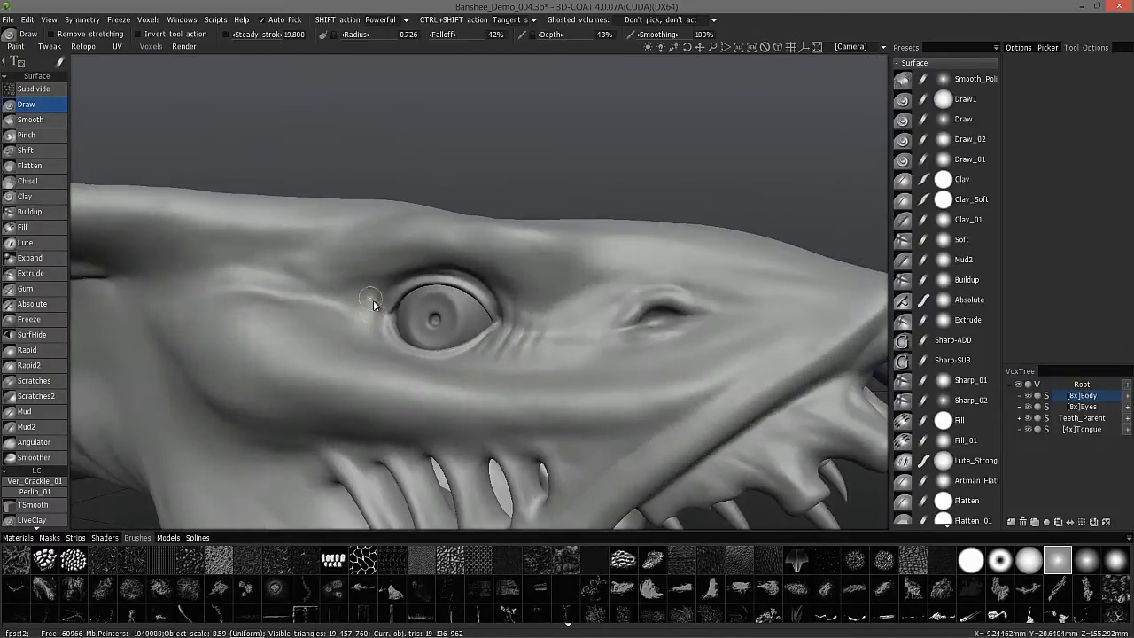
{"action": "left_click_drag", "start_coordinate": [375, 289], "coordinate": [332, 305], "text": "alt"}
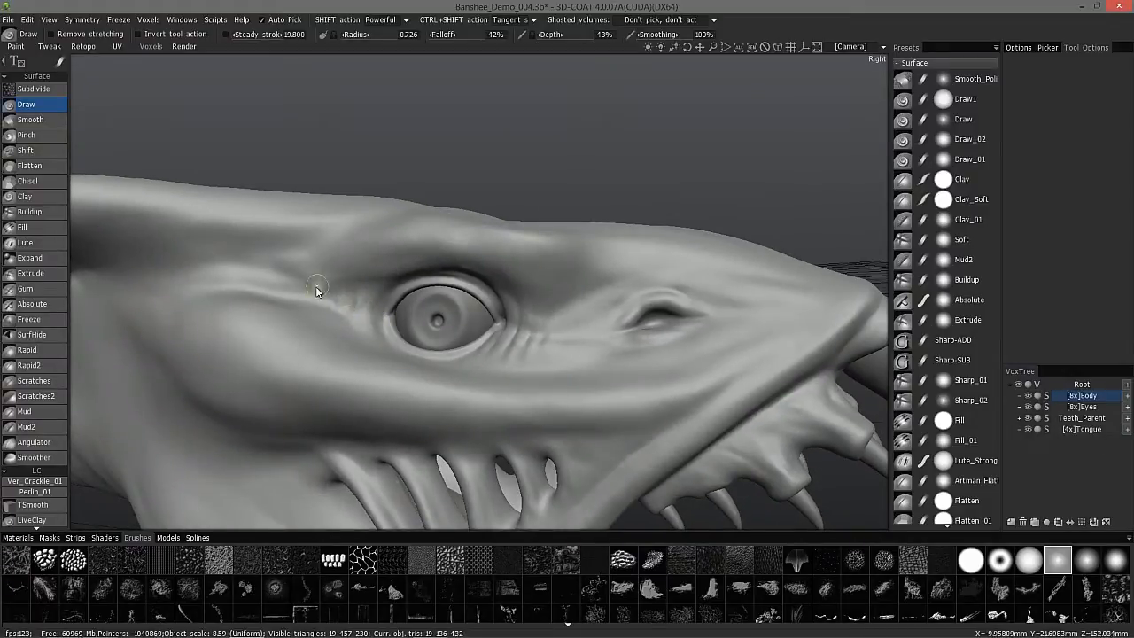
{"action": "right_click_drag", "start_coordinate": [294, 290], "coordinate": [306, 265], "text": "alt"}
{"action": "left_click_drag", "start_coordinate": [306, 266], "coordinate": [387, 397], "text": "alt"}
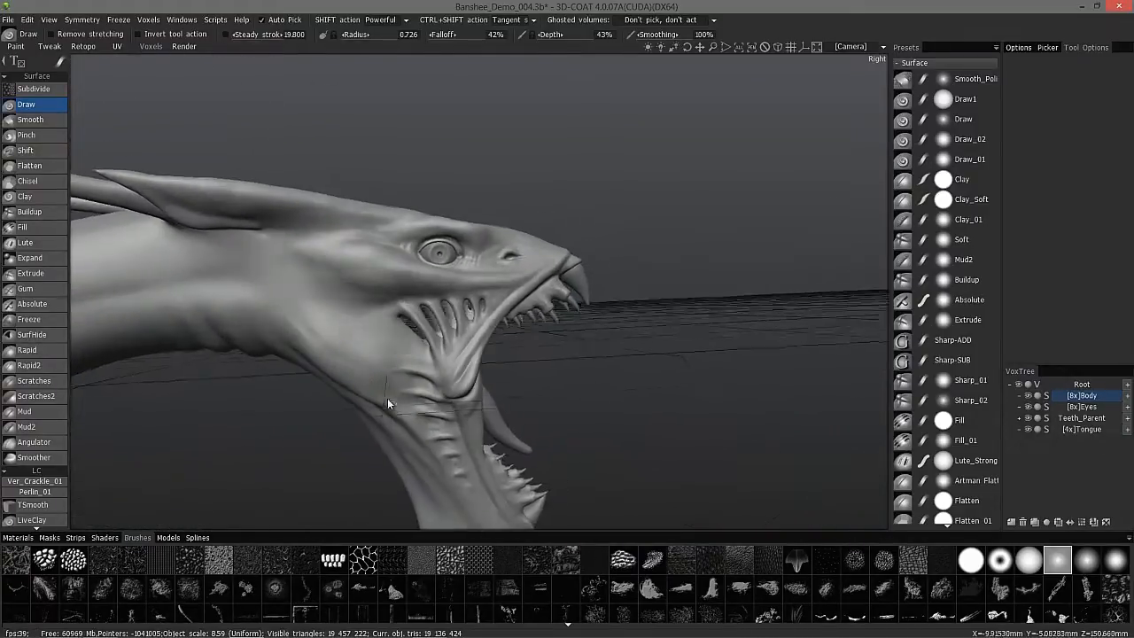
{"action": "right_click_drag", "start_coordinate": [387, 398], "coordinate": [387, 416], "text": "alt"}
{"action": "middle_click_drag", "start_coordinate": [386, 416], "coordinate": [329, 279], "text": "alt"}
{"action": "left_click_drag", "start_coordinate": [314, 282], "coordinate": [326, 324], "text": "alt"}
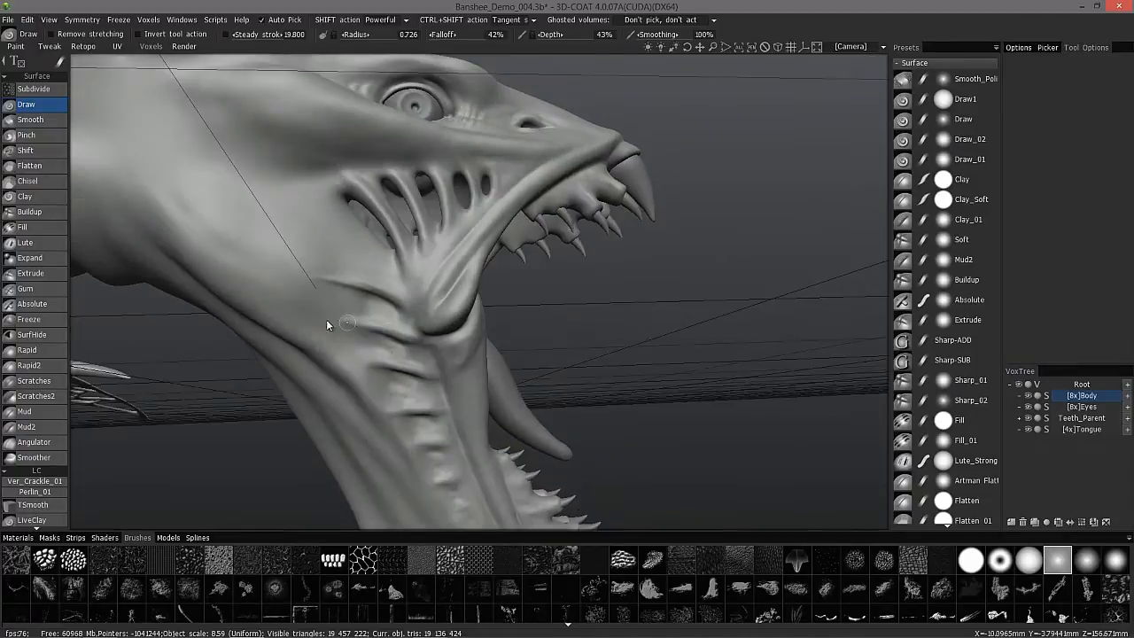
{"action": "mouse_move", "coordinate": [360, 363]}
{"action": "left_mouse_down", "text": "alt"}
{"action": "mouse_move", "coordinate": [415, 409]}
{"action": "mouse_move", "coordinate": [392, 325]}
{"action": "mouse_move", "coordinate": [413, 232]}
{"action": "mouse_move", "coordinate": [360, 258]}
{"action": "mouse_move", "coordinate": [433, 178]}
{"action": "mouse_move", "coordinate": [439, 254]}
{"action": "mouse_move", "coordinate": [134, 151]}
{"action": "mouse_move", "coordinate": [211, 191]}
{"action": "mouse_move", "coordinate": [275, 185]}
{"action": "mouse_move", "coordinate": [232, 182]}
{"action": "mouse_move", "coordinate": [289, 311]}
{"action": "mouse_move", "coordinate": [271, 135]}
{"action": "mouse_move", "coordinate": [306, 237]}
{"action": "mouse_move", "coordinate": [297, 221]}
{"action": "left_mouse_up", "text": "alt"}
Add fine skin wrinkles around the eye and brow with Scratches2 at a radius of about 1.5 and 56% depth.
{"action": "left_click", "coordinate": [52, 395]}
{"action": "mouse_move", "coordinate": [301, 203]}
{"action": "right_mouse_down", "text": "alt"}
{"action": "mouse_move", "coordinate": [321, 165]}
{"action": "mouse_move", "coordinate": [300, 245]}
{"action": "right_mouse_up", "text": "alt"}
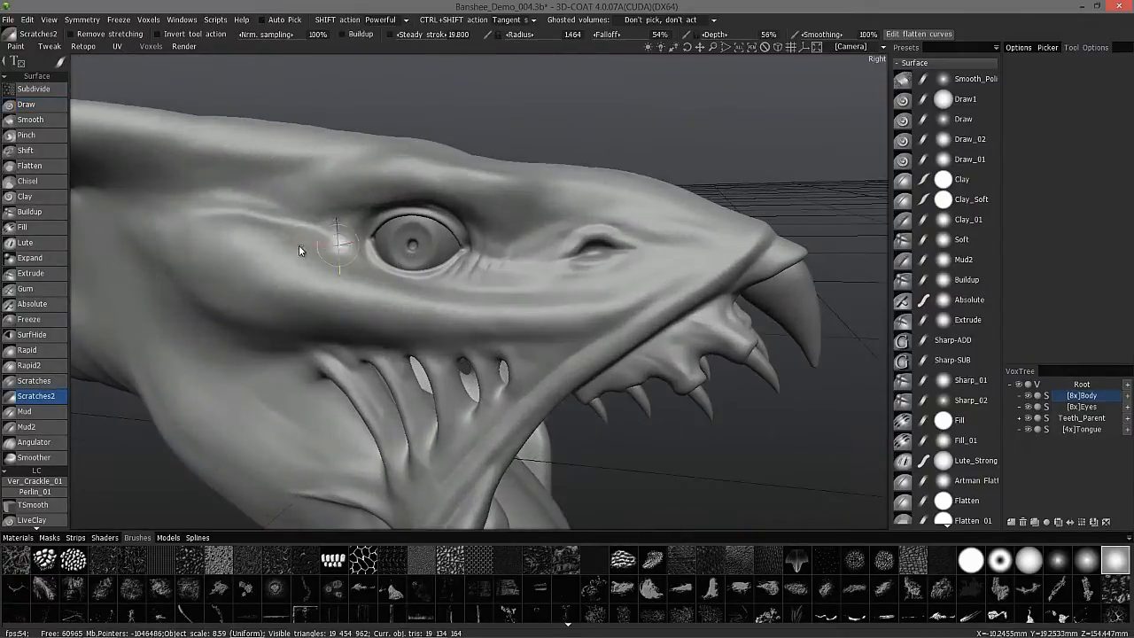
{"action": "left_click_drag", "start_coordinate": [301, 246], "coordinate": [352, 137], "text": "alt"}
{"action": "mouse_move", "coordinate": [155, 188]}
{"action": "left_mouse_down", "text": "alt"}
{"action": "mouse_move", "coordinate": [217, 193]}
{"action": "mouse_move", "coordinate": [355, 166]}
{"action": "mouse_move", "coordinate": [339, 232]}
{"action": "left_mouse_up", "text": "alt"}
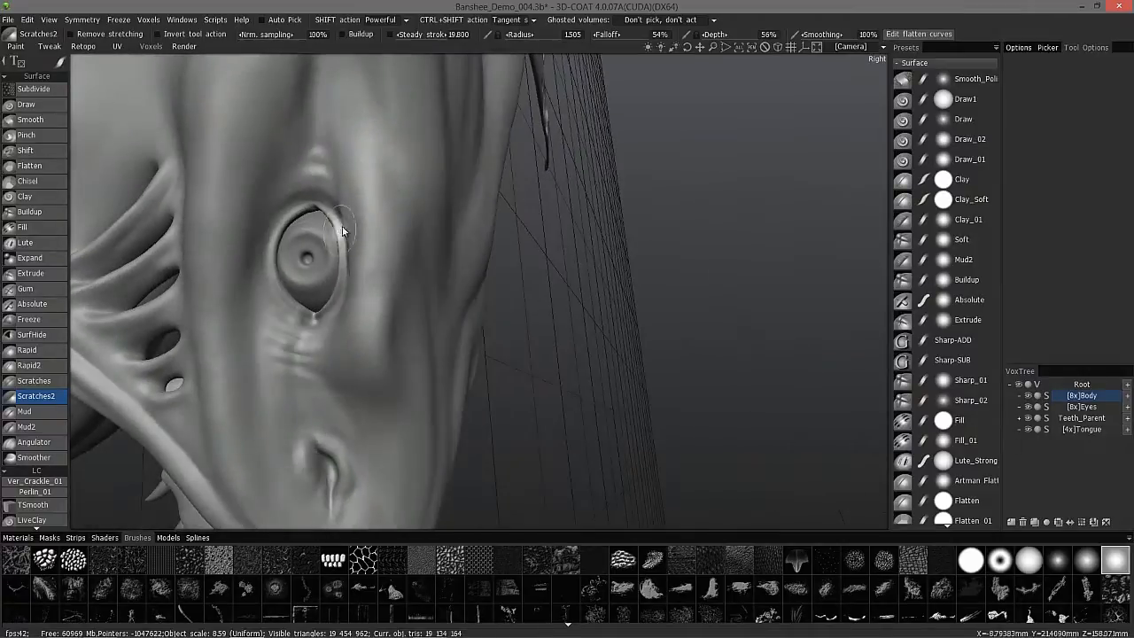
{"action": "mouse_move", "coordinate": [372, 189]}
{"action": "left_mouse_down", "text": "alt"}
{"action": "mouse_move", "coordinate": [404, 218]}
{"action": "mouse_move", "coordinate": [393, 236]}
{"action": "mouse_move", "coordinate": [422, 155]}
{"action": "mouse_move", "coordinate": [306, 169]}
{"action": "mouse_move", "coordinate": [446, 174]}
{"action": "left_mouse_up", "text": "alt"}
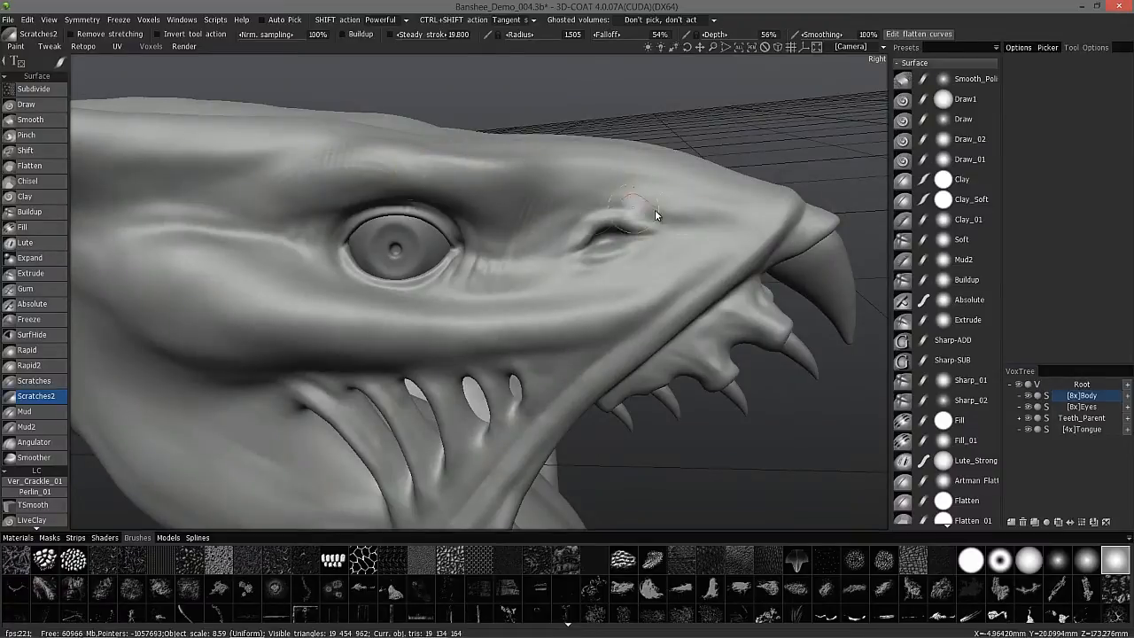
Cover the bridge of the snout with fine cross wrinkles using Scratches2 at a radius of about 1.5 and 56% depth.
{"action": "left_click_drag", "start_coordinate": [663, 271], "coordinate": [635, 295], "text": "alt"}
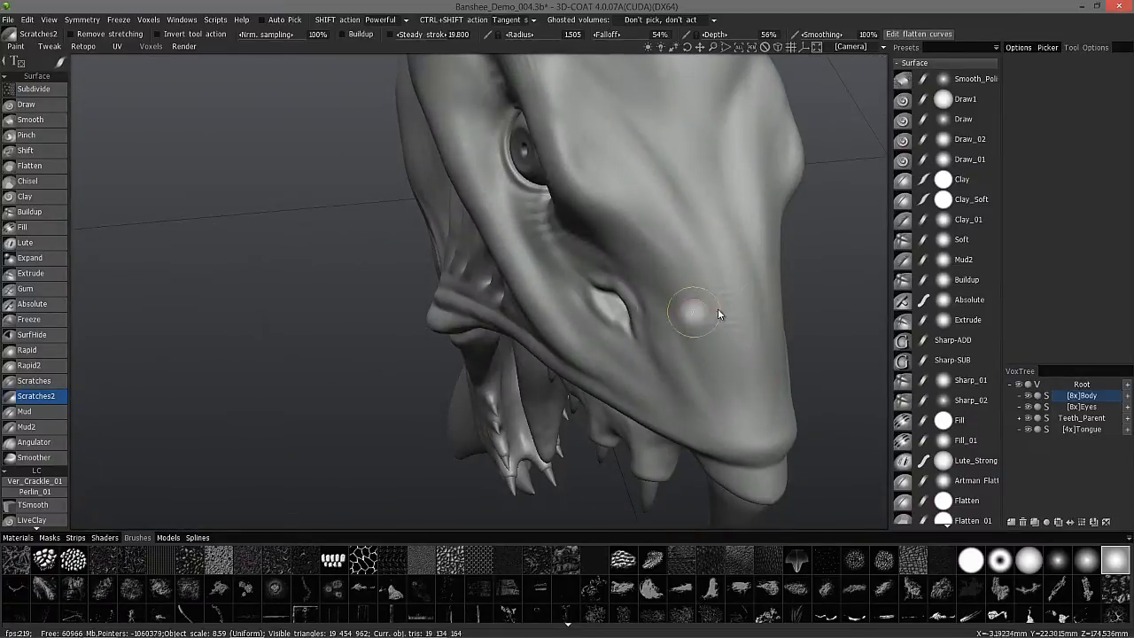
{"action": "left_click_drag", "start_coordinate": [752, 366], "coordinate": [671, 309], "text": "alt"}
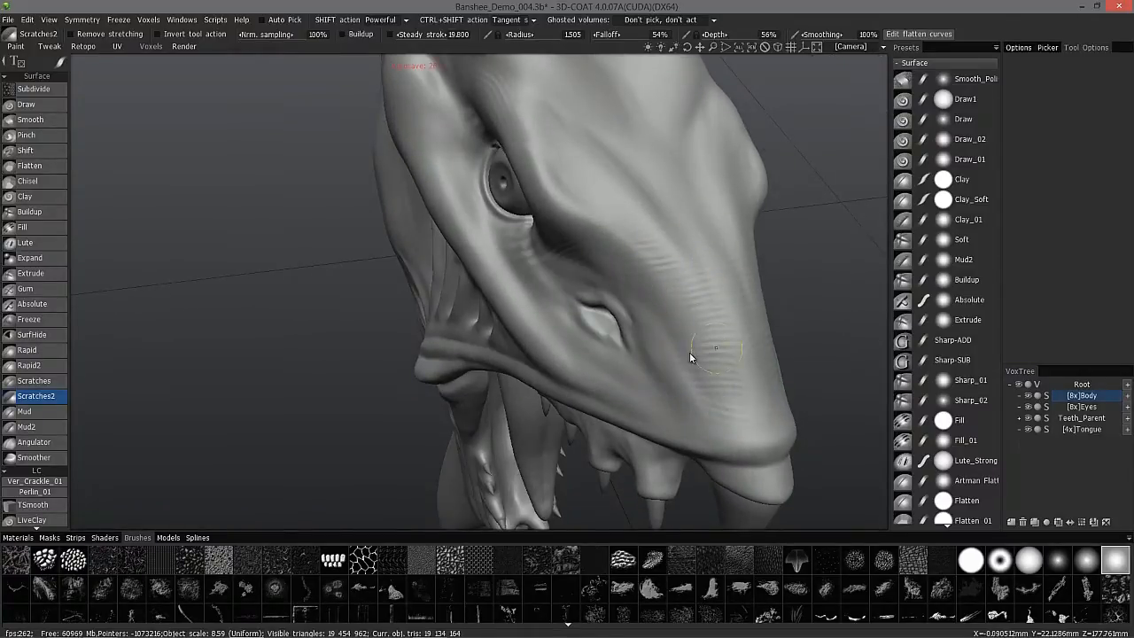
{"action": "mouse_move", "coordinate": [740, 367]}
{"action": "left_mouse_down"}
{"action": "mouse_move", "coordinate": [680, 310]}
{"action": "mouse_move", "coordinate": [633, 228]}
{"action": "left_mouse_up"}
{"action": "mouse_move", "coordinate": [689, 366]}
{"action": "left_mouse_down", "text": "alt"}
{"action": "mouse_move", "coordinate": [575, 417]}
{"action": "mouse_move", "coordinate": [532, 247]}
{"action": "mouse_move", "coordinate": [440, 351]}
{"action": "mouse_move", "coordinate": [458, 365]}
{"action": "mouse_move", "coordinate": [490, 299]}
{"action": "mouse_move", "coordinate": [504, 294]}
{"action": "left_mouse_up", "text": "alt"}
Shape the folds of the jaw corner below the upper lip with Draw at 27% depth, using radii of about 1.11 and 1.22.
{"action": "key", "text": "d"}
{"action": "right_click_drag", "start_coordinate": [488, 308], "coordinate": [474, 324]}
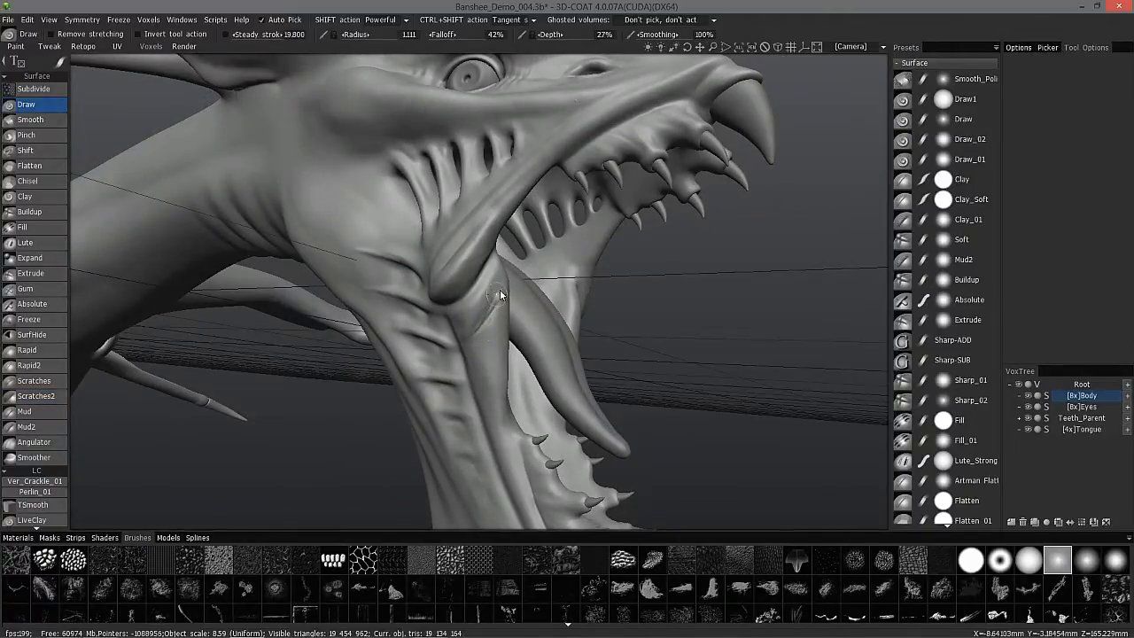
{"action": "left_click_drag", "start_coordinate": [466, 287], "coordinate": [493, 322], "text": "alt"}
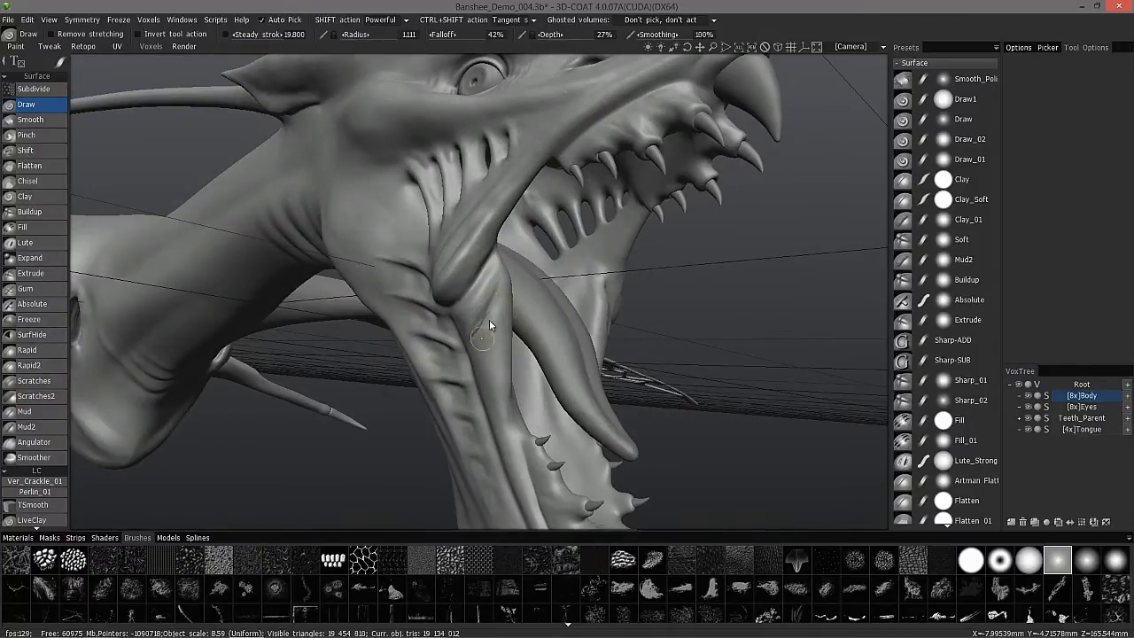
{"action": "left_click_drag", "start_coordinate": [446, 266], "coordinate": [466, 247], "text": "alt"}
{"action": "left_click", "coordinate": [26, 134]}
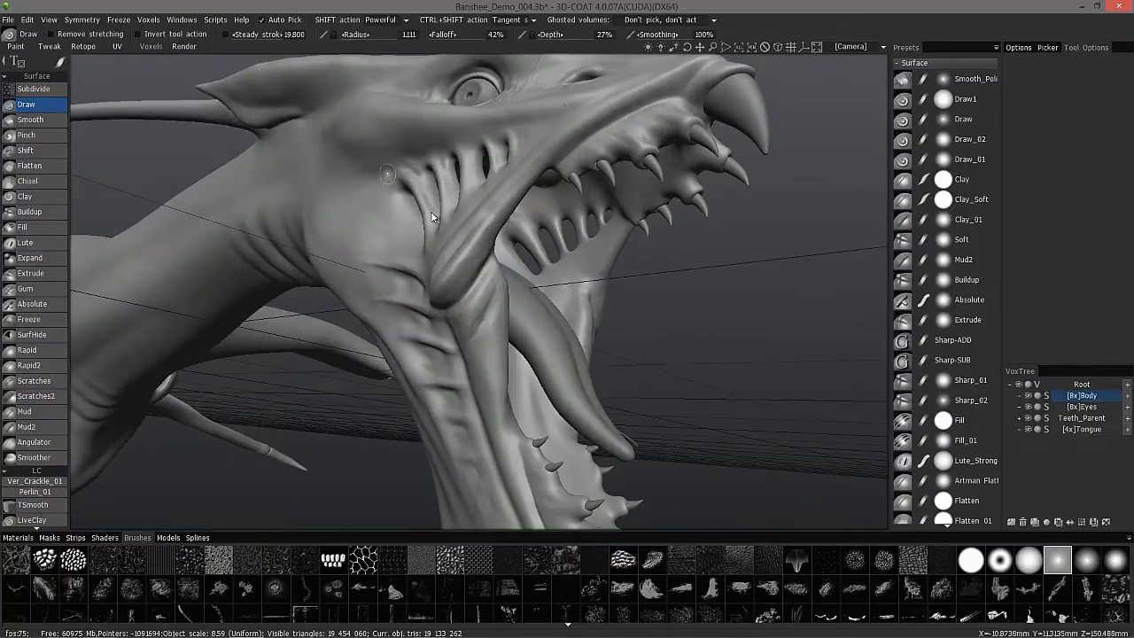
{"action": "key", "text": "d"}
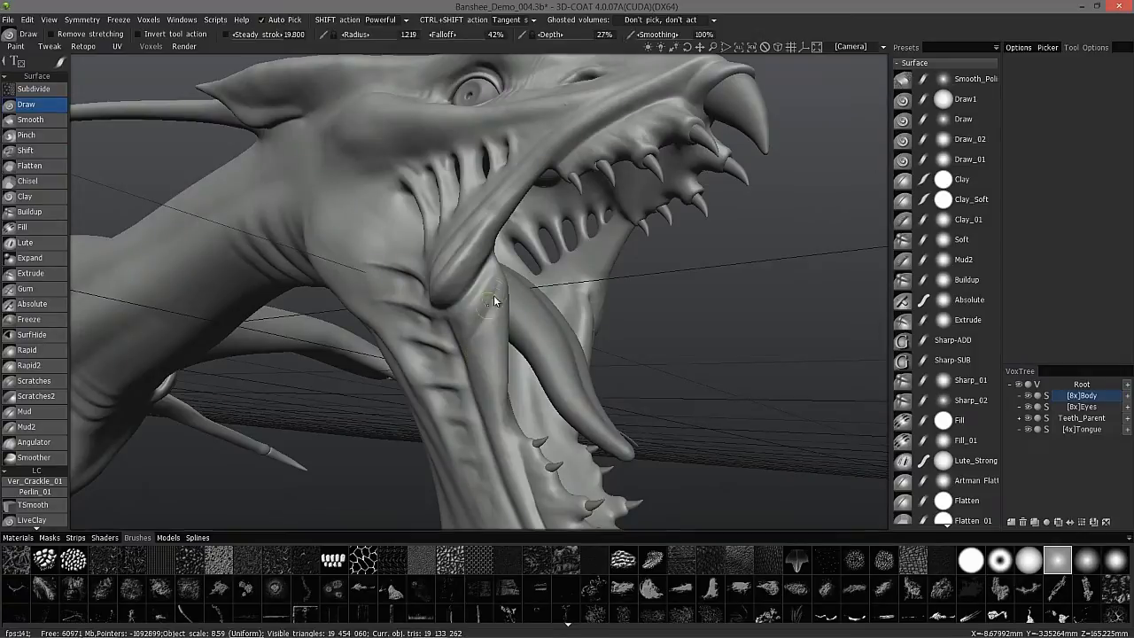
{"action": "left_click_drag", "start_coordinate": [471, 335], "coordinate": [452, 323], "text": "alt"}
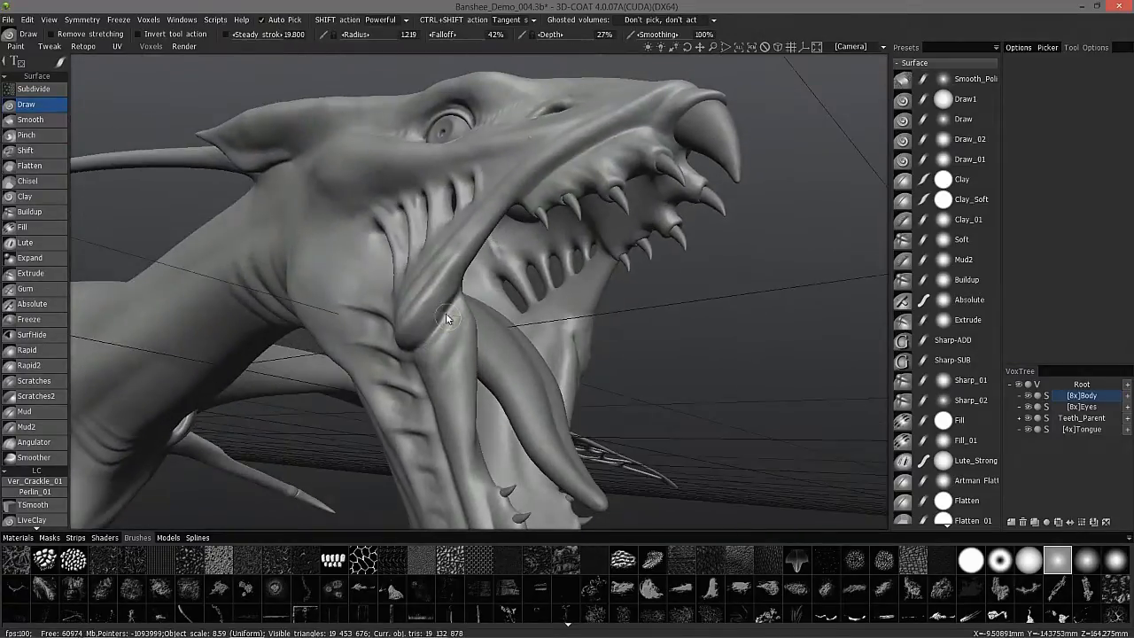
Pinch the lip fold at the corner of the mouth at a radius of about 0.99 and 61% depth.
{"action": "key", "text": "p"}
{"action": "left_click_drag", "start_coordinate": [429, 349], "coordinate": [455, 316], "text": "alt"}
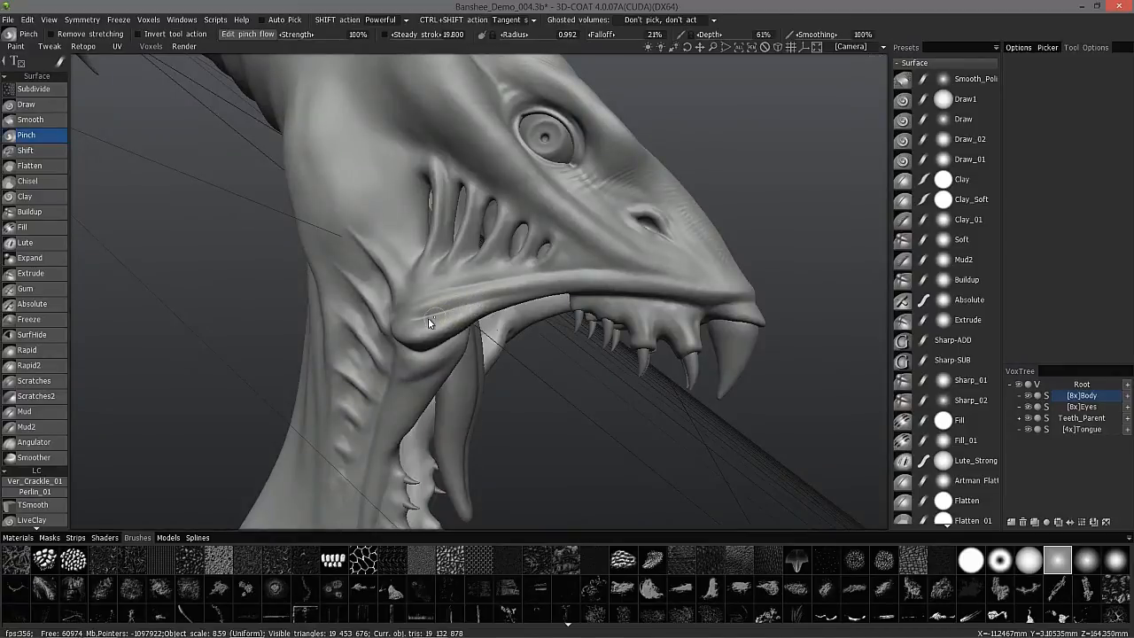
{"action": "left_click_drag", "start_coordinate": [410, 395], "coordinate": [453, 316], "text": "alt"}
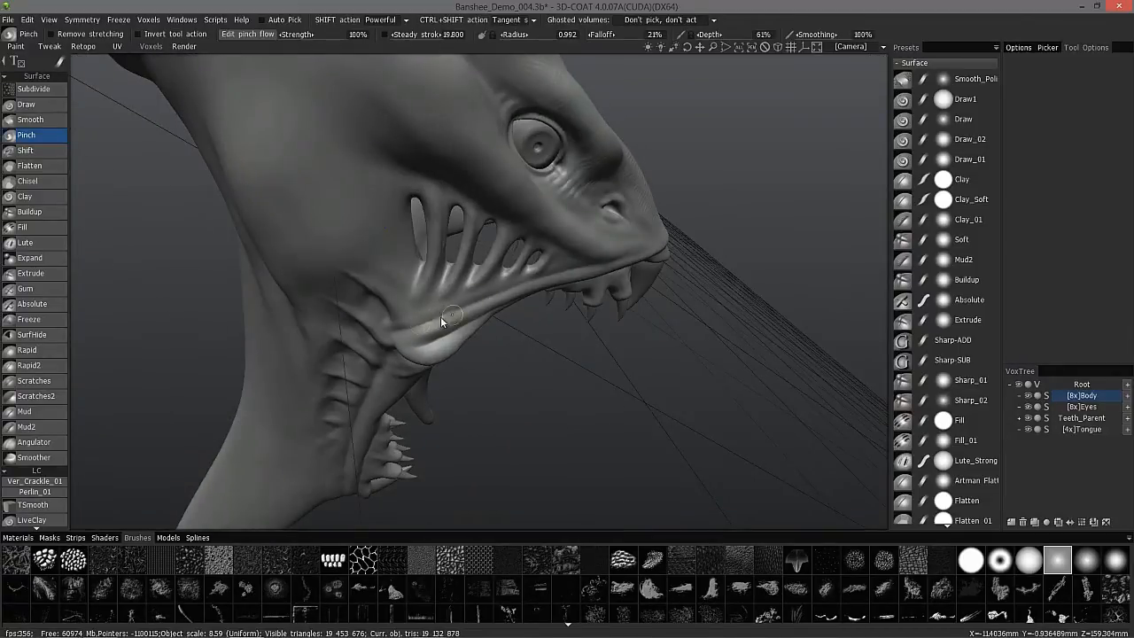
Downgrade the Body volume to a low-poly proxy mesh.
{"action": "left_click_drag", "start_coordinate": [538, 309], "coordinate": [383, 275], "text": "alt"}
{"action": "left_click", "coordinate": [1056, 395]}
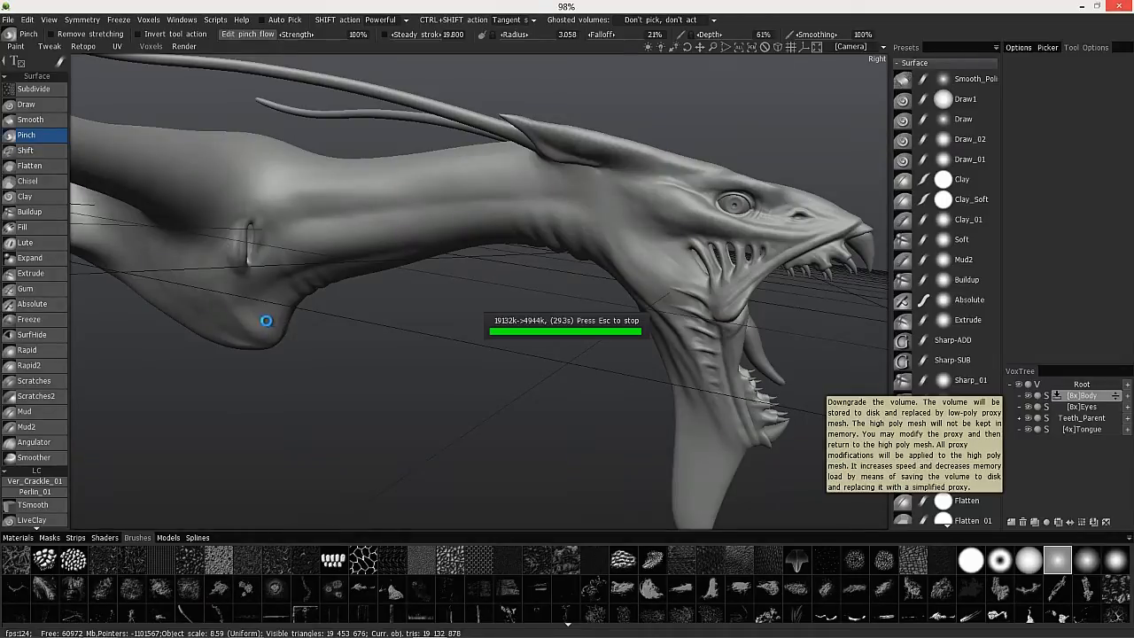
{"action": "left_click_drag", "start_coordinate": [275, 323], "coordinate": [447, 213], "text": "alt"}
Select the curved indentation along the side of the neck using the Pose tool's Select with pen mode at a radius of about 4.2.
{"action": "key", "text": "space"}
{"action": "left_click", "coordinate": [379, 273]}
{"action": "left_click_drag", "start_coordinate": [584, 213], "coordinate": [468, 193], "text": "alt"}
{"action": "left_click", "coordinate": [33, 483]}
{"action": "left_click", "coordinate": [1063, 73]}
{"action": "left_click", "coordinate": [1041, 121]}
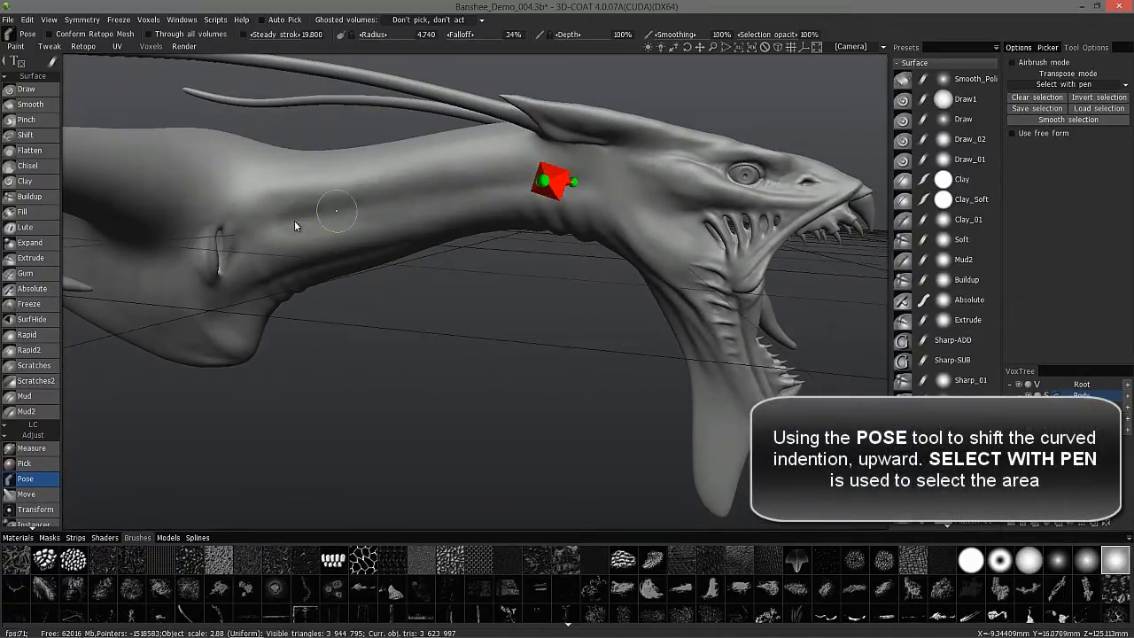
{"action": "left_click_drag", "start_coordinate": [532, 177], "coordinate": [591, 179], "text": "alt"}
{"action": "left_click", "coordinate": [1031, 562]}
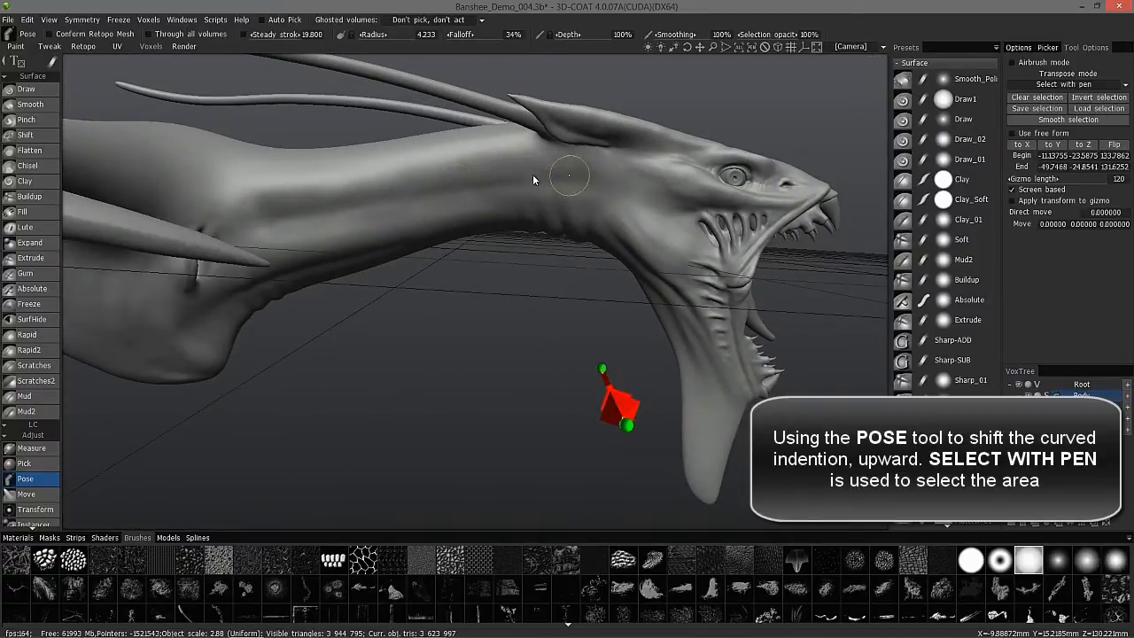
{"action": "left_click_drag", "start_coordinate": [264, 211], "coordinate": [792, 200], "text": "alt"}
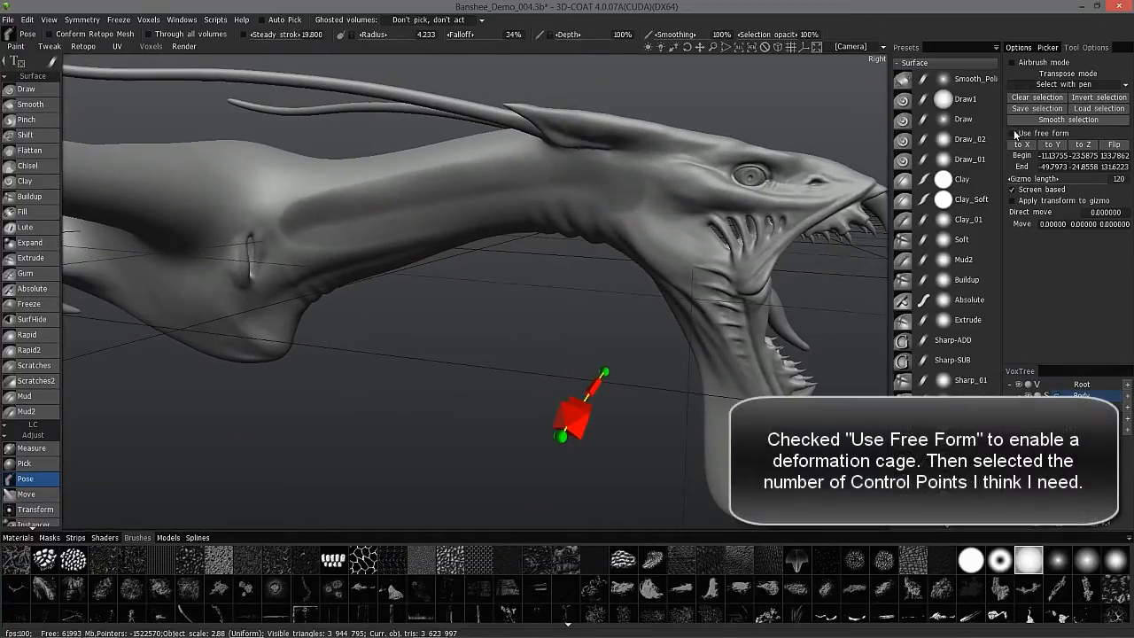
Enable Use free form for the neck selection and choose the Cube4x4 deformation cage.
{"action": "left_click", "coordinate": [1012, 133]}
{"action": "left_click", "coordinate": [1045, 146]}
{"action": "left_click", "coordinate": [1043, 206]}
{"action": "left_click_drag", "start_coordinate": [797, 217], "coordinate": [828, 233], "text": "alt"}
Temporarily enable Transform whole lattice to resize and position the cage around the neck, returning to control-point editing.
{"action": "left_click", "coordinate": [1012, 161]}
{"action": "left_click_drag", "start_coordinate": [797, 177], "coordinate": [762, 159], "text": "alt"}
{"action": "left_click_drag", "start_coordinate": [600, 122], "coordinate": [597, 130]}
{"action": "mouse_move", "coordinate": [705, 179]}
{"action": "left_mouse_down"}
{"action": "mouse_move", "coordinate": [694, 162]}
{"action": "mouse_move", "coordinate": [684, 177]}
{"action": "left_mouse_up"}
{"action": "middle_click_drag", "start_coordinate": [695, 240], "coordinate": [607, 241], "text": "alt"}
{"action": "left_click_drag", "start_coordinate": [607, 241], "coordinate": [469, 191], "text": "alt"}
{"action": "middle_click_drag", "start_coordinate": [681, 205], "coordinate": [644, 204], "text": "alt"}
{"action": "left_click_drag", "start_coordinate": [644, 204], "coordinate": [833, 146], "text": "alt"}
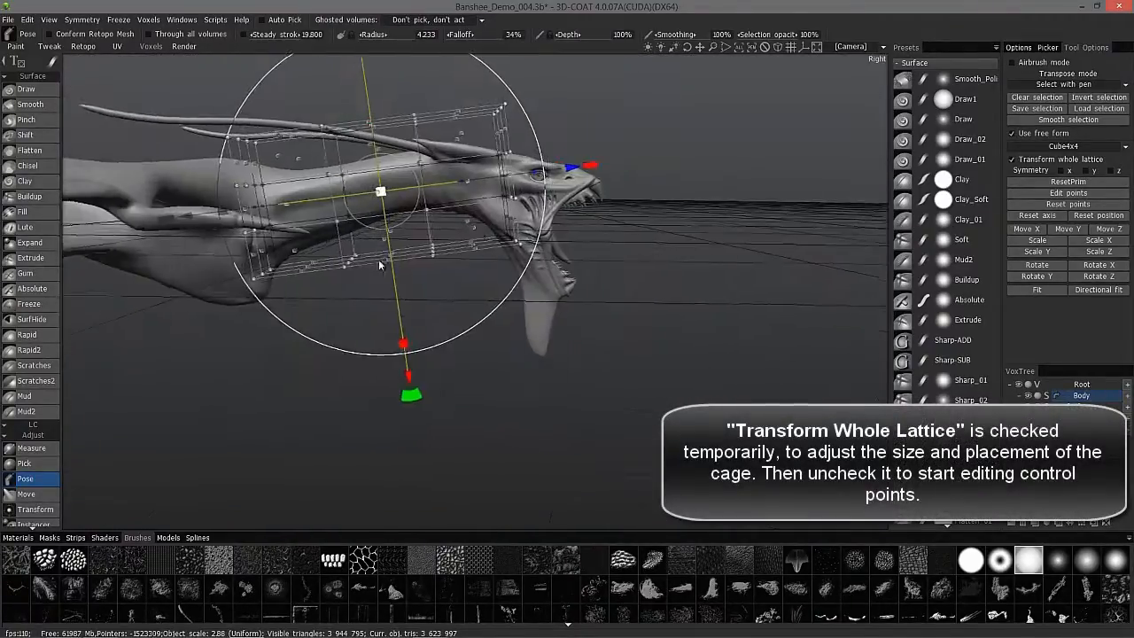
{"action": "middle_click_drag", "start_coordinate": [797, 150], "coordinate": [808, 268], "text": "alt"}
{"action": "left_click", "coordinate": [1013, 160]}
Reshape the neck by selecting columns of cage control points in turn and shifting them slightly upward.
{"action": "mouse_move", "coordinate": [417, 297]}
{"action": "left_mouse_down", "text": "alt"}
{"action": "mouse_move", "coordinate": [440, 299]}
{"action": "mouse_move", "coordinate": [425, 204]}
{"action": "left_mouse_up", "text": "alt"}
{"action": "right_click_drag", "start_coordinate": [425, 204], "coordinate": [409, 107], "text": "alt"}
{"action": "left_click_drag", "start_coordinate": [410, 107], "coordinate": [394, 120], "text": "alt"}
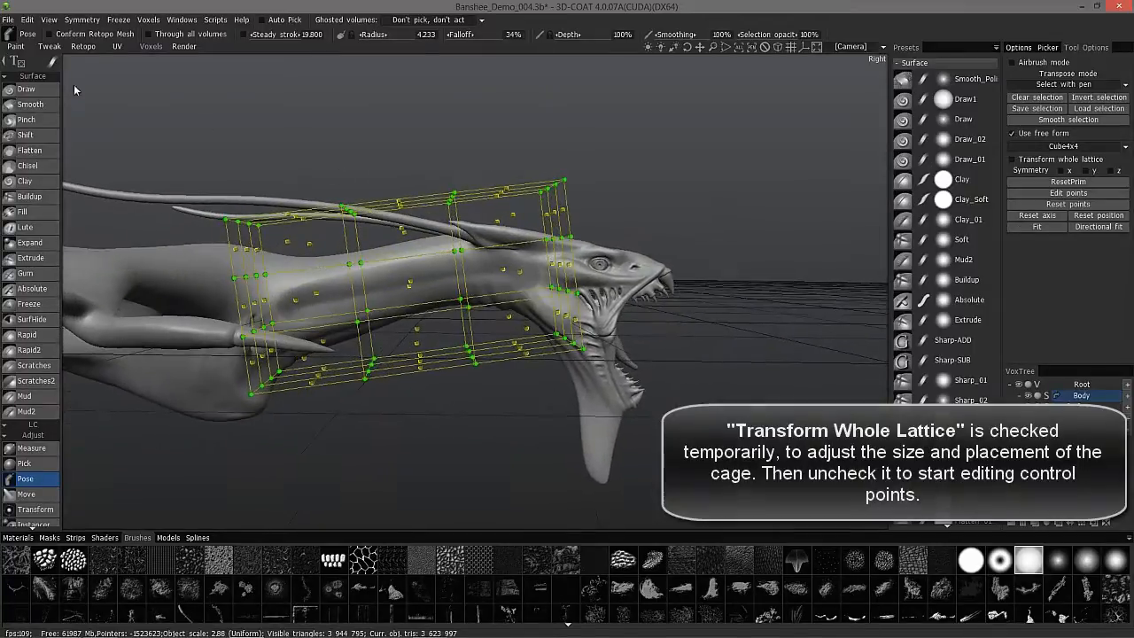
{"action": "mouse_move", "coordinate": [53, 63]}
{"action": "left_click", "coordinate": [354, 83]}
{"action": "mouse_move", "coordinate": [412, 182]}
{"action": "left_mouse_down"}
{"action": "mouse_move", "coordinate": [488, 258]}
{"action": "mouse_move", "coordinate": [432, 257]}
{"action": "left_mouse_up"}
{"action": "mouse_move", "coordinate": [444, 127]}
{"action": "left_mouse_down"}
{"action": "mouse_move", "coordinate": [439, 86]}
{"action": "mouse_move", "coordinate": [440, 101]}
{"action": "left_mouse_up"}
{"action": "left_click_drag", "start_coordinate": [589, 245], "coordinate": [529, 251]}
{"action": "left_click_drag", "start_coordinate": [544, 121], "coordinate": [542, 111]}
{"action": "mouse_move", "coordinate": [335, 179]}
{"action": "left_mouse_down"}
{"action": "mouse_move", "coordinate": [397, 254]}
{"action": "mouse_move", "coordinate": [335, 270]}
{"action": "left_mouse_up"}
{"action": "left_click_drag", "start_coordinate": [338, 136], "coordinate": [339, 134]}
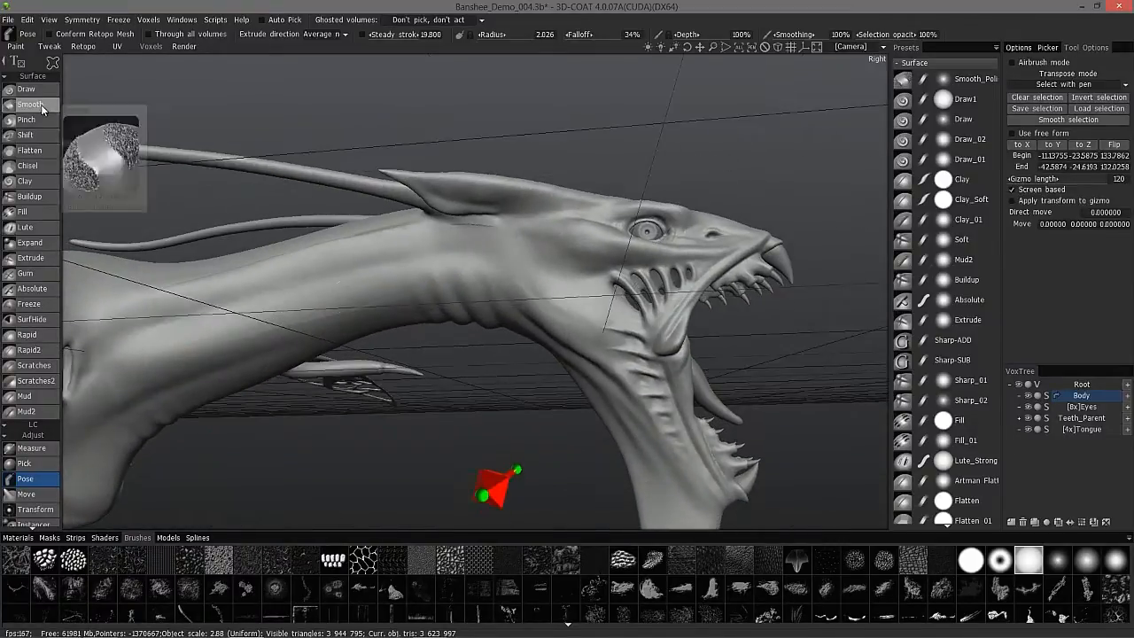
Smooth the side of the neck at a radius of about 2.4 and 160% depth with a soft brush alpha.
{"action": "left_click", "coordinate": [30, 104]}
{"action": "left_click_drag", "start_coordinate": [345, 317], "coordinate": [363, 312], "text": "alt"}
{"action": "right_click_drag", "start_coordinate": [363, 311], "coordinate": [308, 314], "text": "alt"}
{"action": "mouse_move", "coordinate": [285, 330]}
{"action": "left_mouse_down", "text": "alt"}
{"action": "mouse_move", "coordinate": [397, 344]}
{"action": "mouse_move", "coordinate": [523, 209]}
{"action": "left_mouse_up", "text": "alt"}
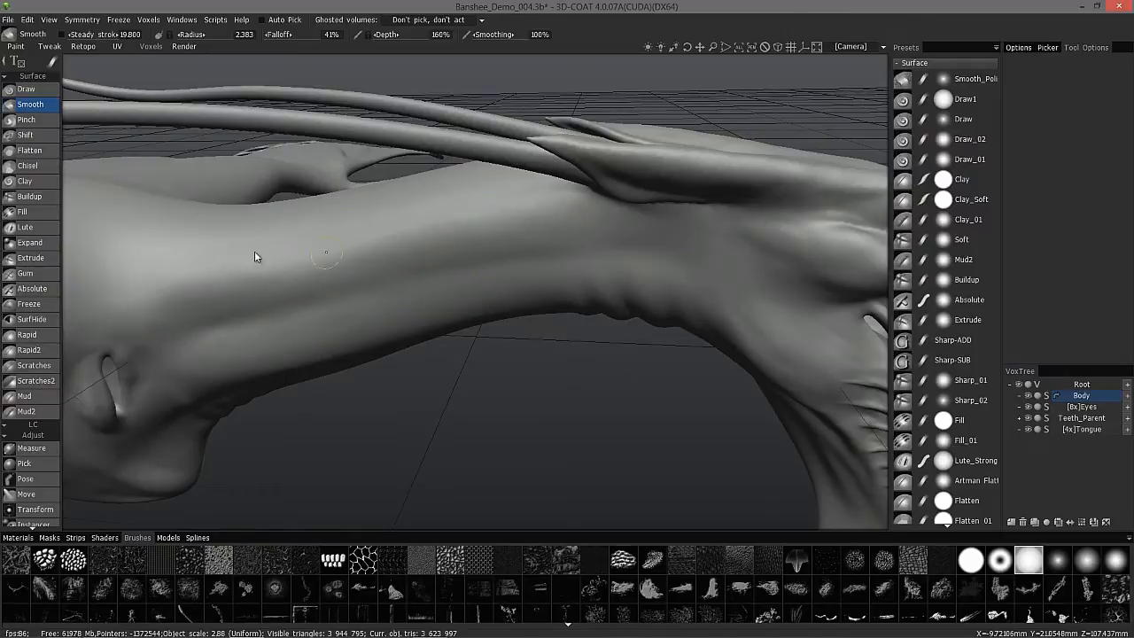
{"action": "mouse_move", "coordinate": [314, 256]}
{"action": "left_mouse_down", "text": "alt"}
{"action": "mouse_move", "coordinate": [319, 276]}
{"action": "mouse_move", "coordinate": [275, 375]}
{"action": "mouse_move", "coordinate": [319, 355]}
{"action": "left_mouse_up", "text": "alt"}
{"action": "left_click", "coordinate": [1057, 560]}
{"action": "mouse_move", "coordinate": [50, 67]}
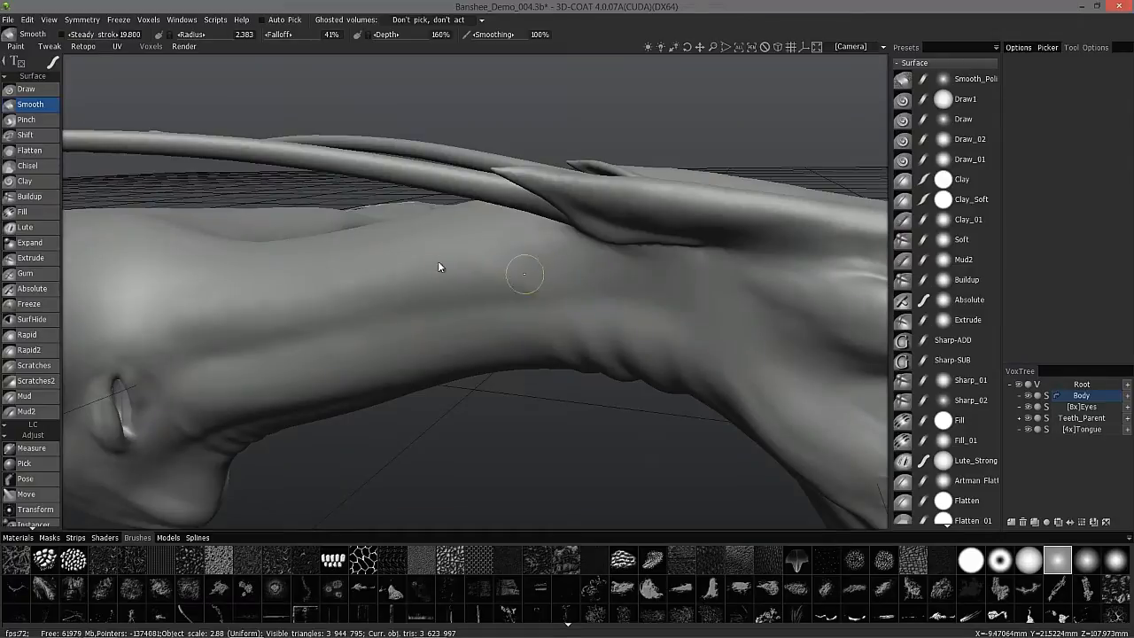
{"action": "left_click_drag", "start_coordinate": [387, 294], "coordinate": [408, 280], "text": "alt"}
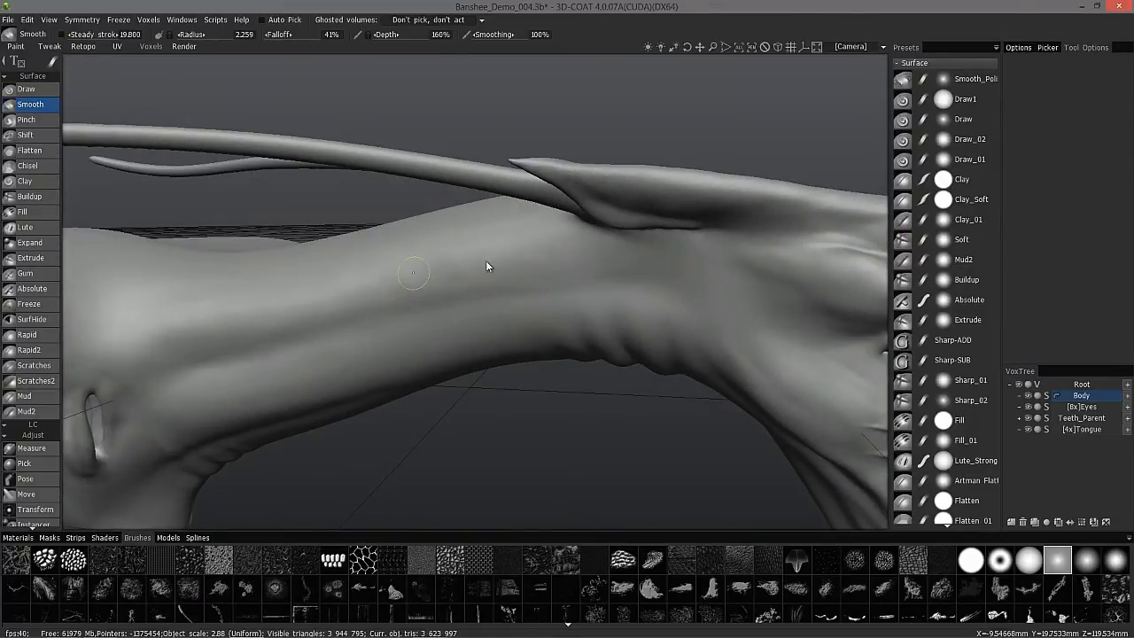
{"action": "right_click_drag", "start_coordinate": [474, 285], "coordinate": [511, 311], "text": "alt"}
{"action": "left_click_drag", "start_coordinate": [511, 310], "coordinate": [413, 350], "text": "alt"}
{"action": "right_click_drag", "start_coordinate": [413, 350], "coordinate": [291, 330], "text": "alt"}
{"action": "key", "text": "p"}
{"action": "mouse_move", "coordinate": [290, 331]}
{"action": "left_mouse_down", "text": "alt"}
{"action": "mouse_move", "coordinate": [352, 311]}
{"action": "mouse_move", "coordinate": [333, 317]}
{"action": "left_mouse_up", "text": "alt"}
{"action": "right_click_drag", "start_coordinate": [320, 320], "coordinate": [369, 330]}
{"action": "left_click_drag", "start_coordinate": [324, 316], "coordinate": [345, 304]}
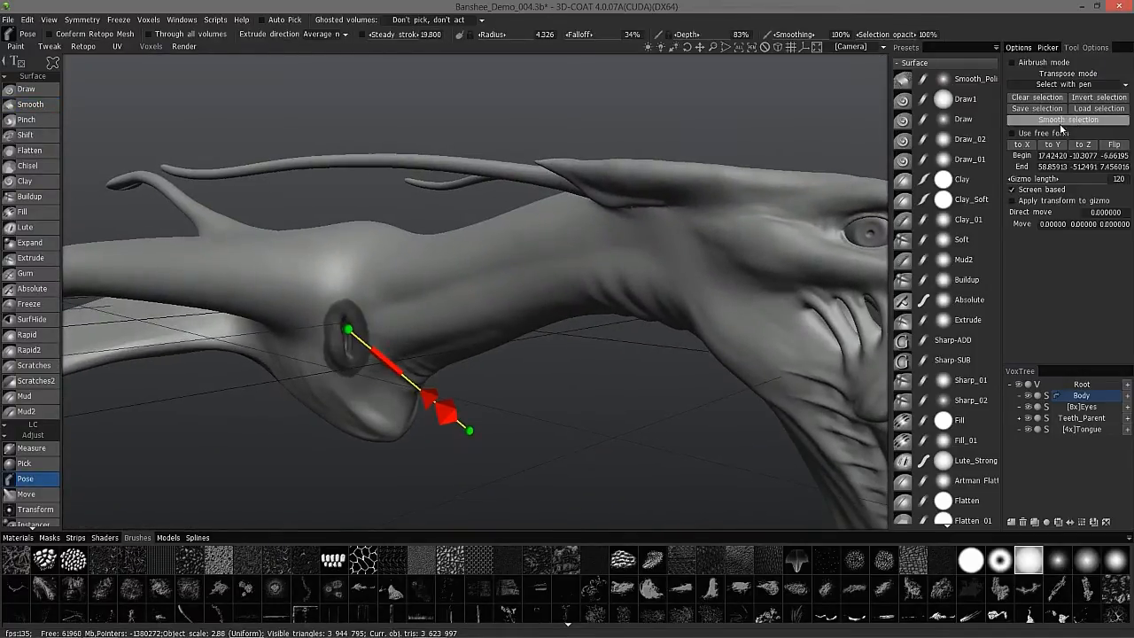
{"action": "left_click_drag", "start_coordinate": [326, 425], "coordinate": [427, 428], "text": "alt"}
{"action": "left_click", "coordinate": [1051, 145]}
{"action": "right_click_drag", "start_coordinate": [371, 431], "coordinate": [257, 464], "text": "alt"}
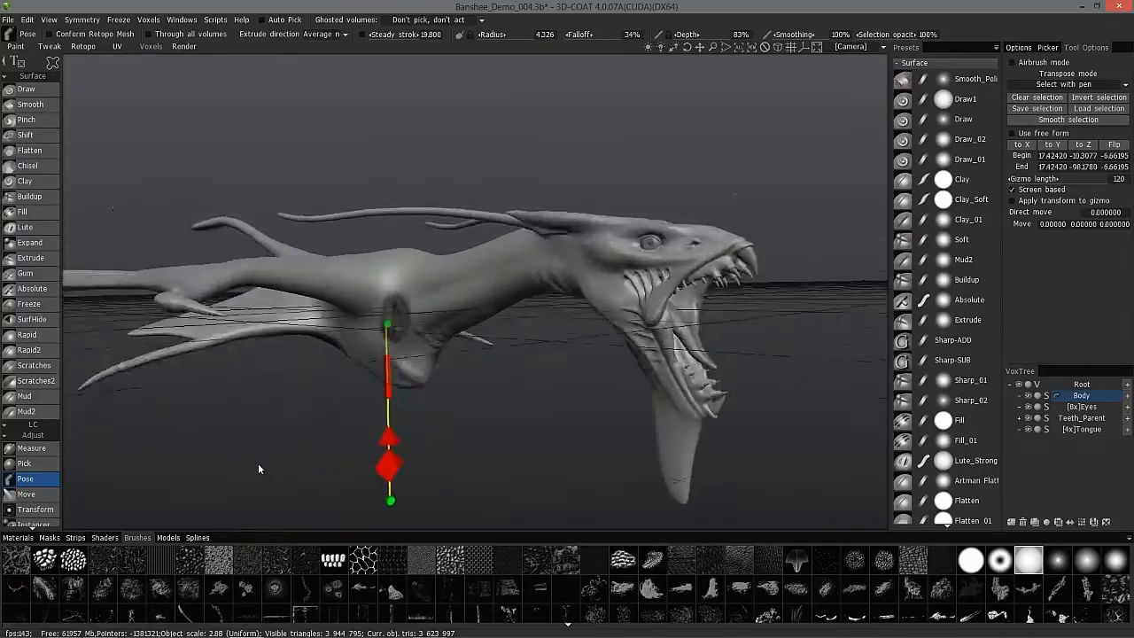
{"action": "mouse_move", "coordinate": [258, 464]}
{"action": "left_mouse_down", "text": "alt"}
{"action": "mouse_move", "coordinate": [184, 338]}
{"action": "mouse_move", "coordinate": [218, 287]}
{"action": "mouse_move", "coordinate": [291, 316]}
{"action": "mouse_move", "coordinate": [306, 274]}
{"action": "left_mouse_up", "text": "alt"}
{"action": "key", "text": "ctrl+d"}
Select the area around the slit opening at the neck's base with the Pose tool and smooth the selection.
{"action": "mouse_move", "coordinate": [53, 63]}
{"action": "left_click_drag", "start_coordinate": [305, 212], "coordinate": [310, 216]}
{"action": "left_click", "coordinate": [1067, 123]}
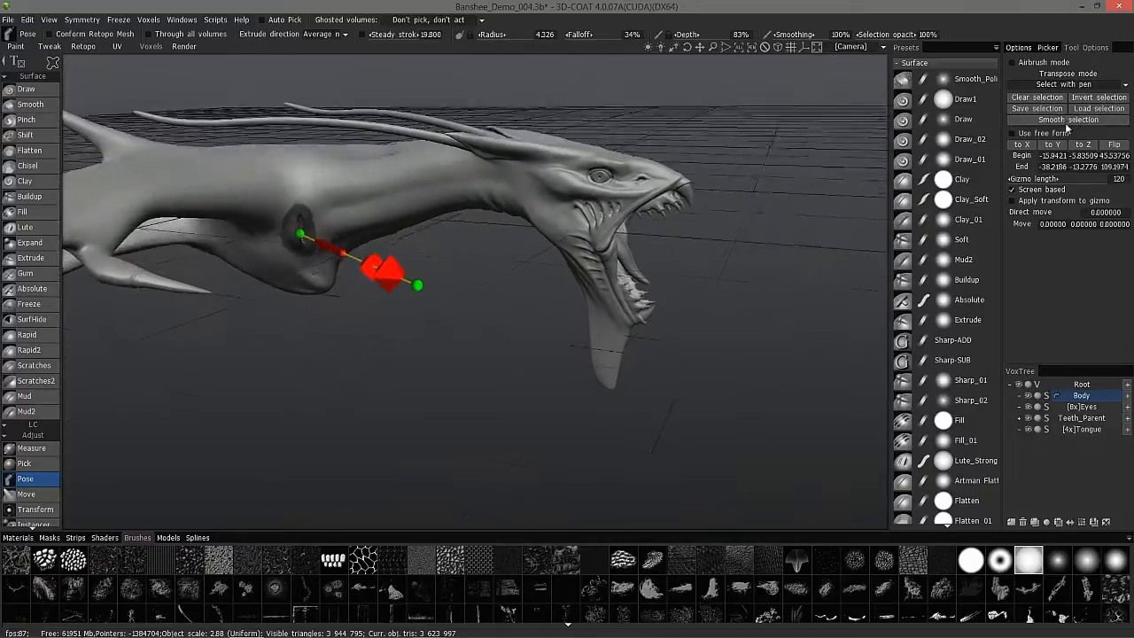
{"action": "left_click_drag", "start_coordinate": [270, 277], "coordinate": [280, 235], "text": "alt"}
{"action": "right_click_drag", "start_coordinate": [280, 236], "coordinate": [333, 213], "text": "alt"}
{"action": "left_click", "coordinate": [75, 67]}
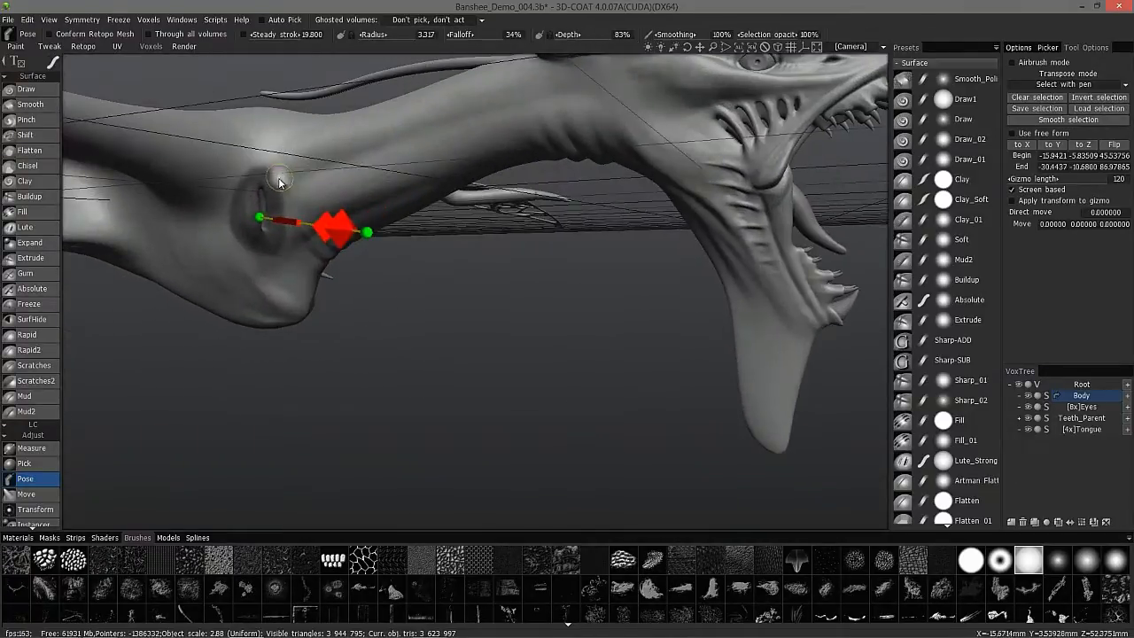
Align the Pose gizmo to the Y axis, adjust the selected area around the slit opening, and clear the selection.
{"action": "left_click_drag", "start_coordinate": [289, 264], "coordinate": [276, 270], "text": "alt"}
{"action": "left_click", "coordinate": [1055, 146]}
{"action": "left_click_drag", "start_coordinate": [337, 310], "coordinate": [271, 365], "text": "alt"}
{"action": "right_click", "coordinate": [259, 278]}
{"action": "right_click", "coordinate": [270, 365]}
{"action": "left_click_drag", "start_coordinate": [262, 266], "coordinate": [194, 275], "text": "alt"}
{"action": "key", "text": "ctrl+d"}
Smooth the surface around the slit opening at the neck's base with a radius of about 1.3 to 2.6 and 160% depth.
{"action": "right_click_drag", "start_coordinate": [194, 274], "coordinate": [197, 250], "text": "alt"}
{"action": "middle_click_drag", "start_coordinate": [196, 250], "coordinate": [270, 425], "text": "alt"}
{"action": "left_click_drag", "start_coordinate": [270, 426], "coordinate": [200, 365], "text": "alt"}
{"action": "middle_click_drag", "start_coordinate": [150, 199], "coordinate": [245, 251], "text": "alt"}
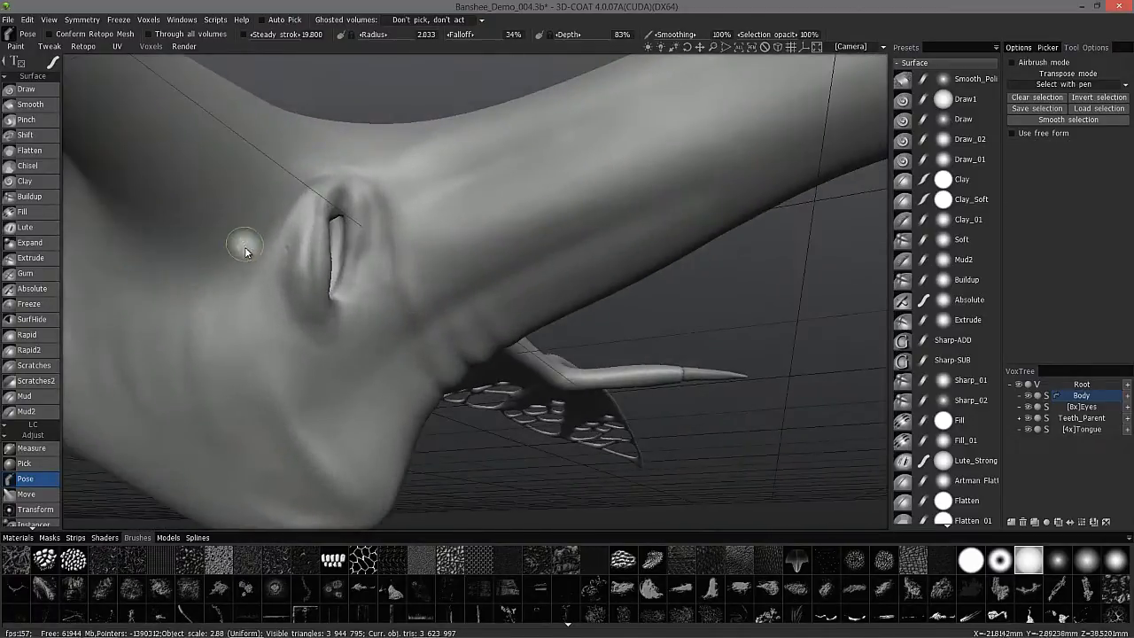
{"action": "left_click", "coordinate": [31, 104]}
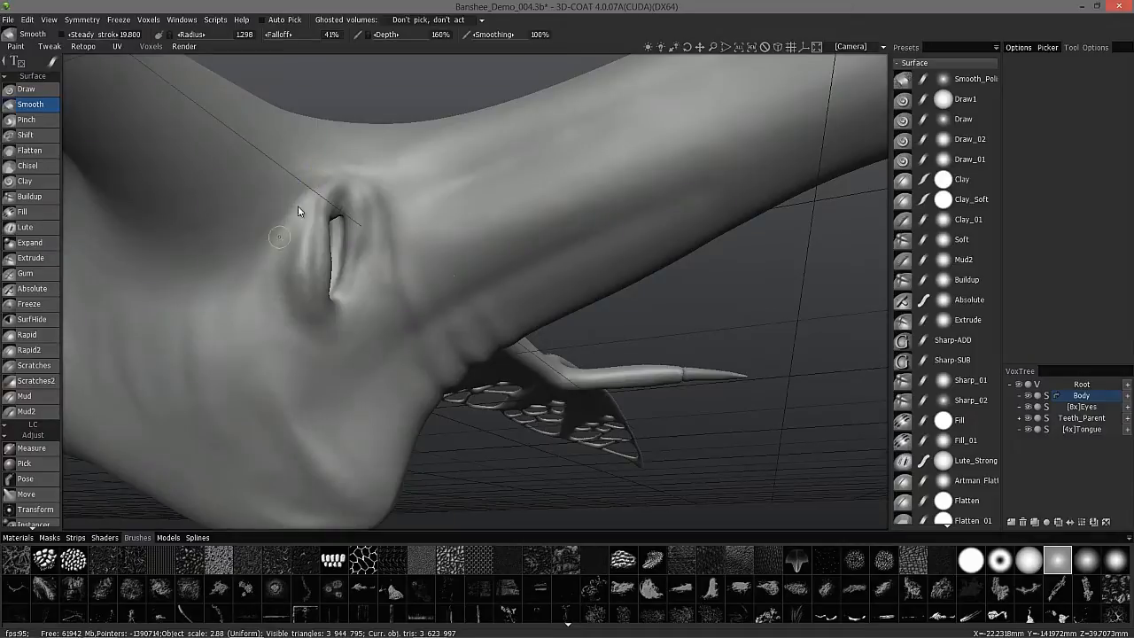
{"action": "left_click_drag", "start_coordinate": [289, 189], "coordinate": [411, 223], "text": "alt"}
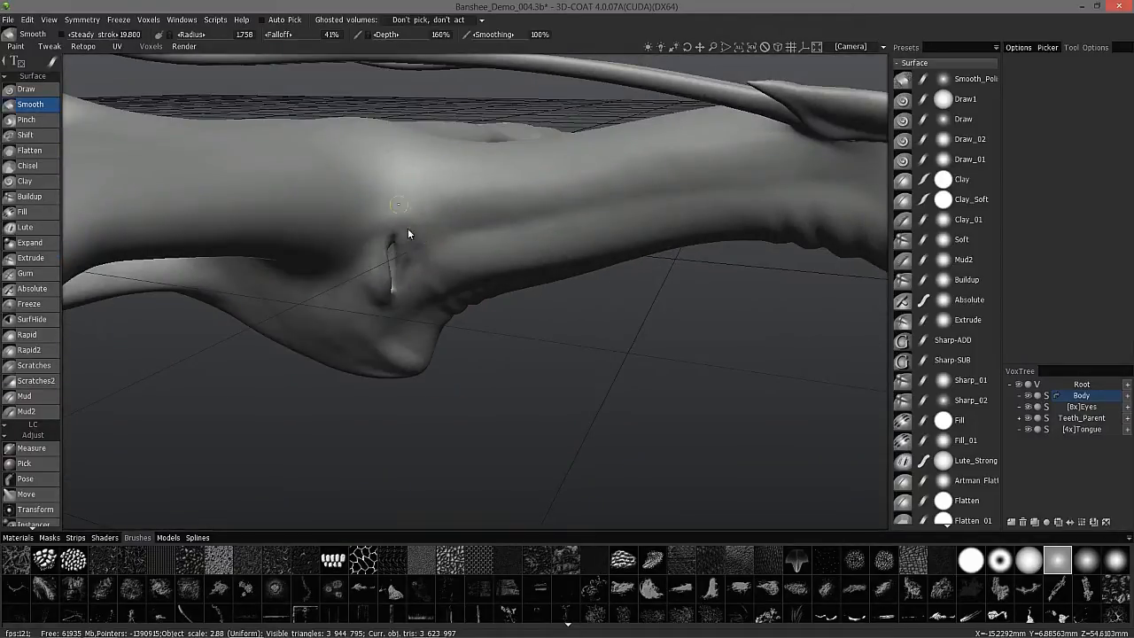
{"action": "left_click_drag", "start_coordinate": [381, 209], "coordinate": [355, 355], "text": "alt"}
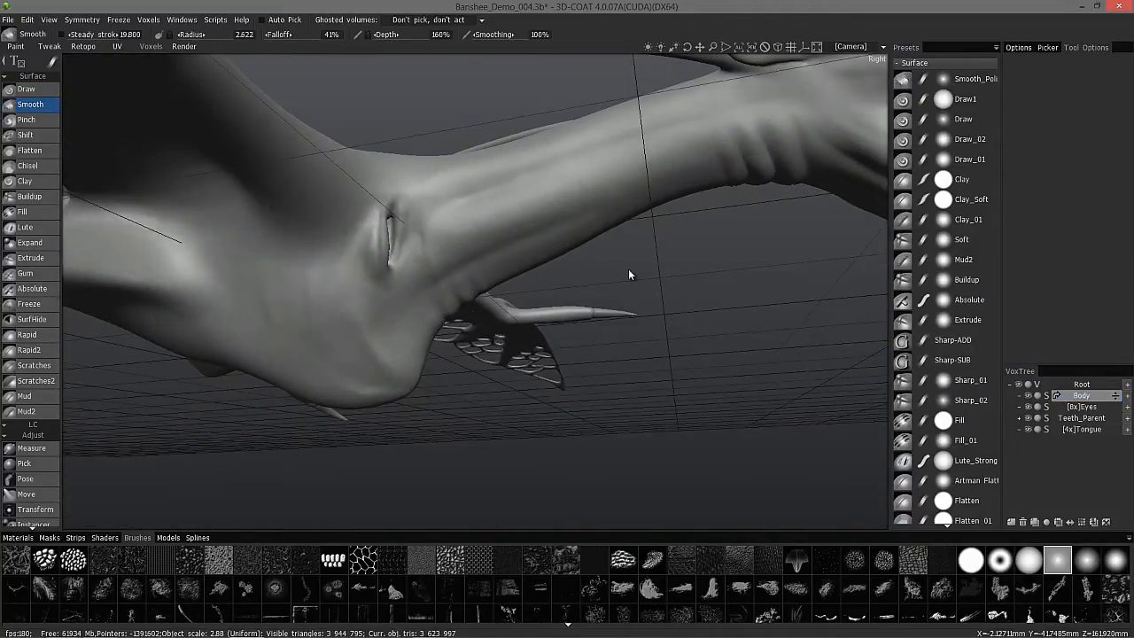
Return the Body volume to full resolution and refine the slit opening's rim with Expand at 28% depth and a radius of about 1.3 to 1.7.
{"action": "mouse_move", "coordinate": [586, 294]}
{"action": "left_mouse_down", "text": "alt"}
{"action": "mouse_move", "coordinate": [195, 237]}
{"action": "mouse_move", "coordinate": [133, 253]}
{"action": "mouse_move", "coordinate": [318, 182]}
{"action": "mouse_move", "coordinate": [235, 254]}
{"action": "mouse_move", "coordinate": [319, 203]}
{"action": "left_mouse_up", "text": "alt"}
{"action": "left_click", "coordinate": [32, 258]}
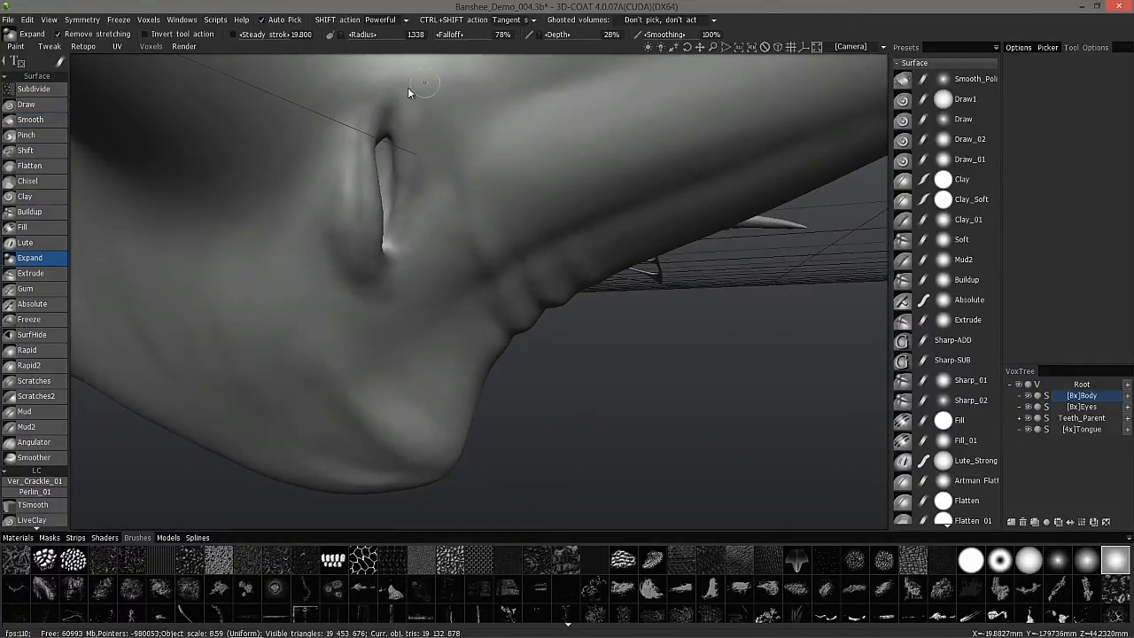
{"action": "mouse_move", "coordinate": [329, 167]}
{"action": "left_mouse_down", "text": "alt"}
{"action": "mouse_move", "coordinate": [394, 189]}
{"action": "mouse_move", "coordinate": [384, 200]}
{"action": "mouse_move", "coordinate": [397, 161]}
{"action": "mouse_move", "coordinate": [386, 190]}
{"action": "mouse_move", "coordinate": [354, 158]}
{"action": "mouse_move", "coordinate": [362, 186]}
{"action": "mouse_move", "coordinate": [369, 131]}
{"action": "mouse_move", "coordinate": [292, 193]}
{"action": "mouse_move", "coordinate": [412, 127]}
{"action": "left_mouse_up", "text": "alt"}
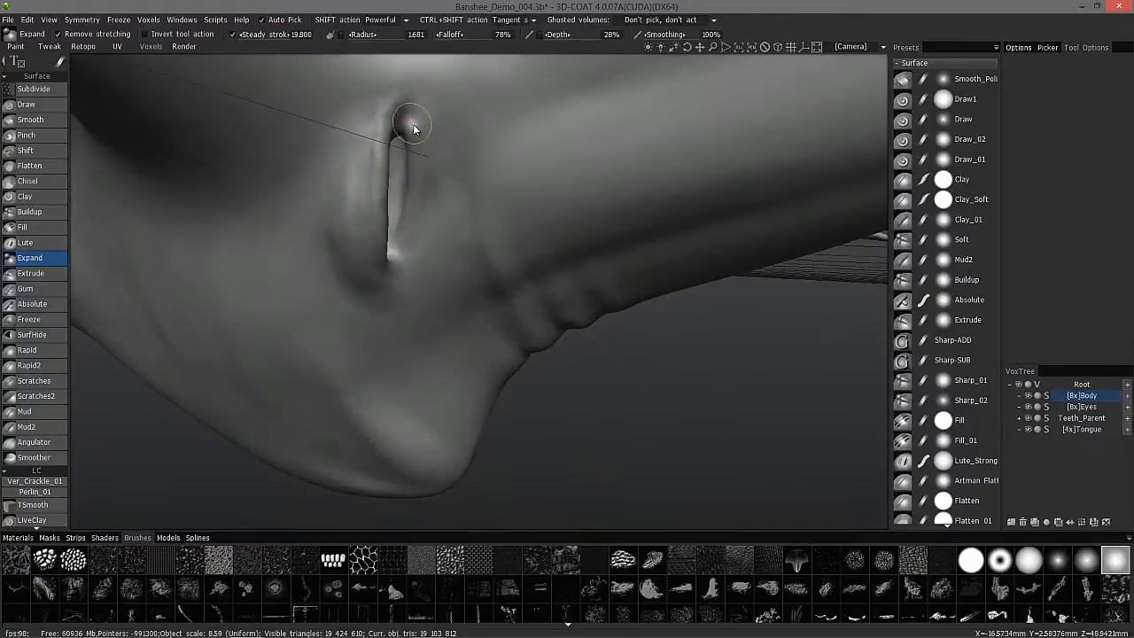
{"action": "mouse_move", "coordinate": [403, 252]}
{"action": "left_mouse_down", "text": "alt"}
{"action": "mouse_move", "coordinate": [357, 236]}
{"action": "mouse_move", "coordinate": [399, 246]}
{"action": "mouse_move", "coordinate": [400, 224]}
{"action": "left_mouse_up", "text": "alt"}
{"action": "mouse_move", "coordinate": [388, 280]}
{"action": "left_mouse_down", "text": "alt"}
{"action": "mouse_move", "coordinate": [414, 342]}
{"action": "mouse_move", "coordinate": [374, 193]}
{"action": "mouse_move", "coordinate": [389, 224]}
{"action": "left_mouse_up", "text": "alt"}
{"action": "mouse_move", "coordinate": [365, 181]}
{"action": "left_mouse_down", "text": "alt"}
{"action": "mouse_move", "coordinate": [438, 192]}
{"action": "mouse_move", "coordinate": [410, 188]}
{"action": "mouse_move", "coordinate": [514, 279]}
{"action": "left_mouse_up", "text": "alt"}
Draw creases along the slit opening's rim using the Draw tool at 31% depth and a radius of about 0.9 to 1.6.
{"action": "left_click", "coordinate": [34, 106]}
{"action": "left_click", "coordinate": [1116, 560]}
{"action": "right_click_drag", "start_coordinate": [401, 202], "coordinate": [390, 181], "text": "alt"}
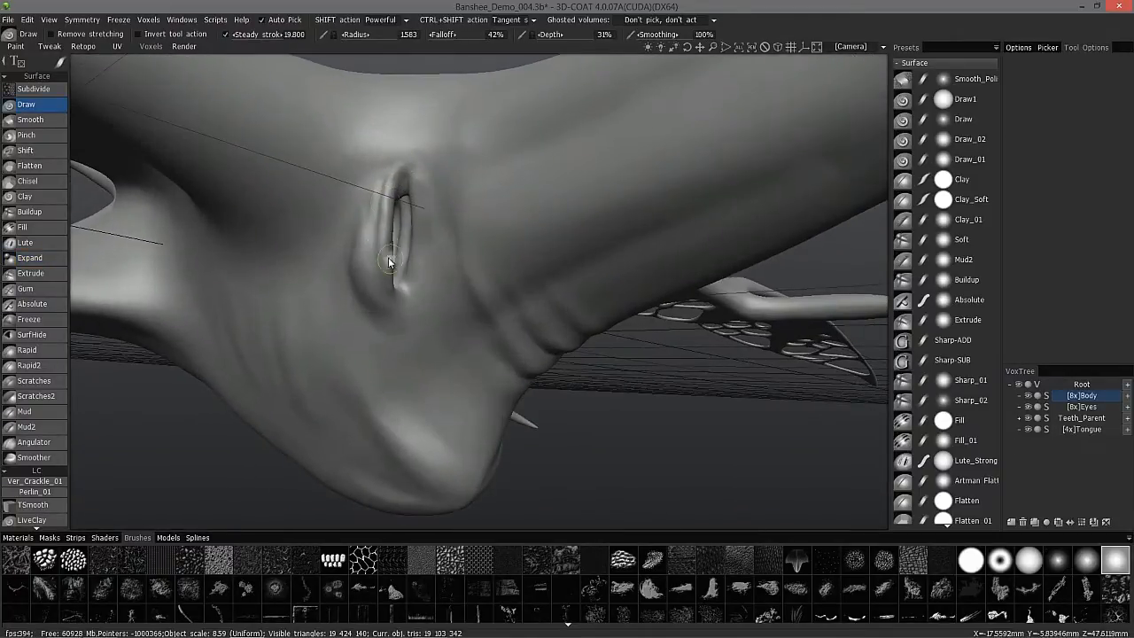
{"action": "left_click_drag", "start_coordinate": [389, 178], "coordinate": [364, 259], "text": "alt"}
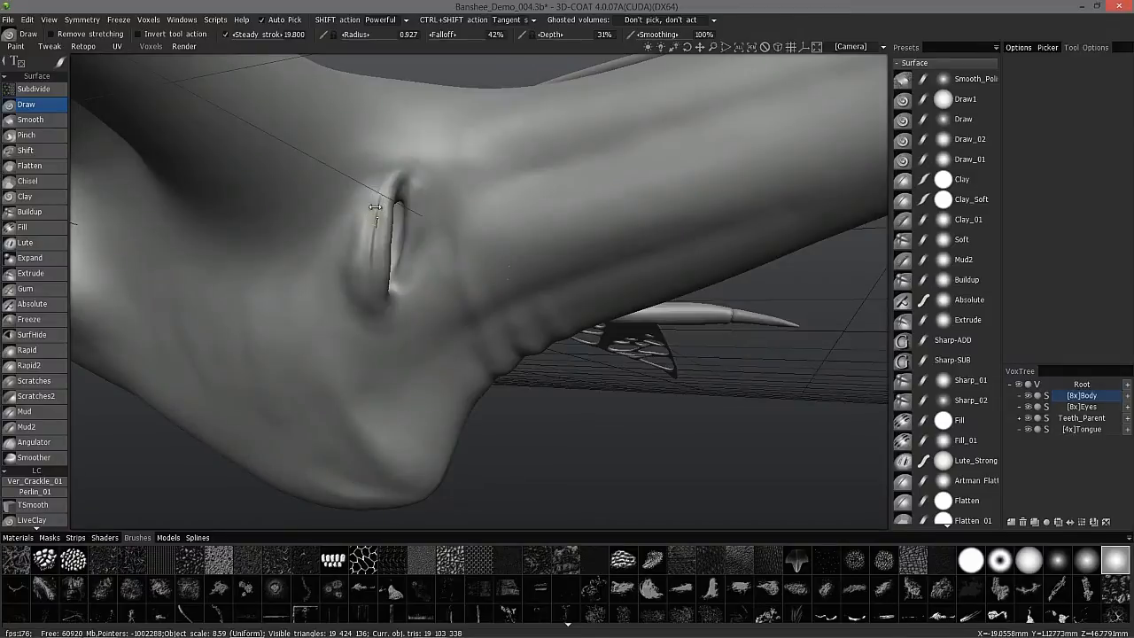
{"action": "mouse_move", "coordinate": [373, 213]}
{"action": "left_mouse_down", "text": "alt"}
{"action": "mouse_move", "coordinate": [352, 205]}
{"action": "mouse_move", "coordinate": [360, 232]}
{"action": "left_mouse_up", "text": "alt"}
Pinch the slit opening's rim at 61% depth and the folds under the neck's base at 74% depth.
{"action": "left_click", "coordinate": [35, 136]}
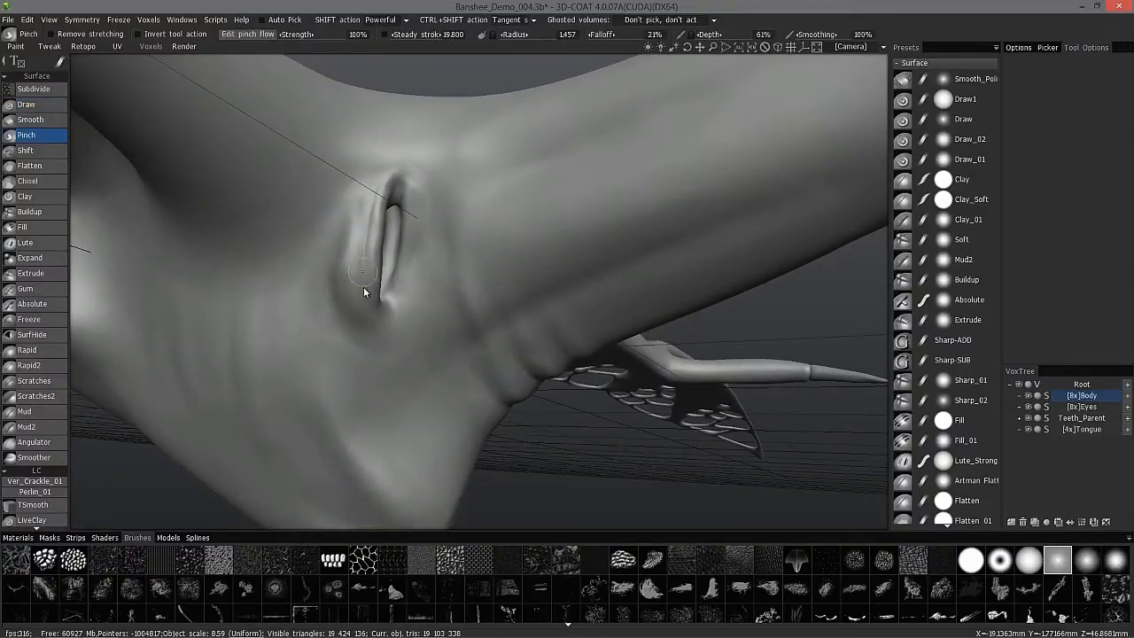
{"action": "mouse_move", "coordinate": [338, 148]}
{"action": "left_mouse_down", "text": "alt"}
{"action": "mouse_move", "coordinate": [381, 282]}
{"action": "mouse_move", "coordinate": [398, 224]}
{"action": "left_mouse_up", "text": "alt"}
{"action": "mouse_move", "coordinate": [391, 277]}
{"action": "left_mouse_down", "text": "alt"}
{"action": "mouse_move", "coordinate": [534, 370]}
{"action": "mouse_move", "coordinate": [551, 370]}
{"action": "left_mouse_up", "text": "alt"}
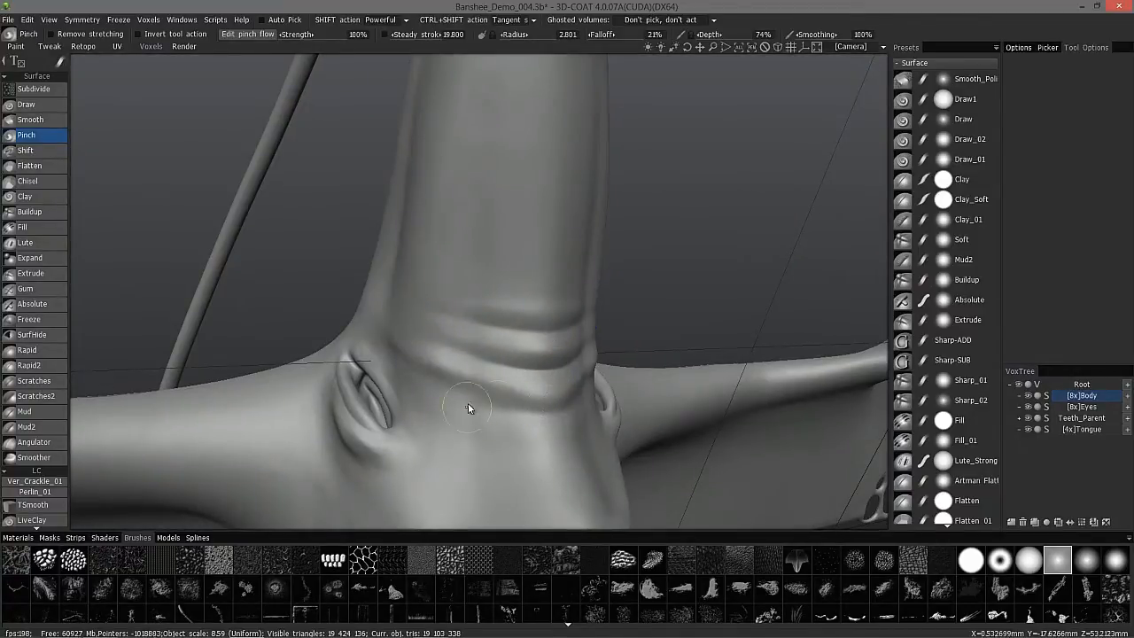
Sculpt skin folds on the chest and around the neck's base with the Buildup, Clay and Draw tools.
{"action": "mouse_move", "coordinate": [537, 435]}
{"action": "left_mouse_down", "text": "alt"}
{"action": "mouse_move", "coordinate": [534, 469]}
{"action": "mouse_move", "coordinate": [576, 299]}
{"action": "mouse_move", "coordinate": [451, 375]}
{"action": "mouse_move", "coordinate": [372, 292]}
{"action": "left_mouse_up", "text": "alt"}
{"action": "left_click", "coordinate": [29, 212]}
{"action": "mouse_move", "coordinate": [416, 346]}
{"action": "left_mouse_down", "text": "alt"}
{"action": "mouse_move", "coordinate": [454, 380]}
{"action": "mouse_move", "coordinate": [439, 257]}
{"action": "mouse_move", "coordinate": [425, 252]}
{"action": "mouse_move", "coordinate": [435, 246]}
{"action": "mouse_move", "coordinate": [412, 315]}
{"action": "mouse_move", "coordinate": [421, 363]}
{"action": "mouse_move", "coordinate": [442, 383]}
{"action": "mouse_move", "coordinate": [400, 324]}
{"action": "mouse_move", "coordinate": [470, 349]}
{"action": "mouse_move", "coordinate": [469, 361]}
{"action": "mouse_move", "coordinate": [415, 342]}
{"action": "mouse_move", "coordinate": [377, 378]}
{"action": "mouse_move", "coordinate": [354, 354]}
{"action": "mouse_move", "coordinate": [418, 416]}
{"action": "mouse_move", "coordinate": [381, 406]}
{"action": "mouse_move", "coordinate": [452, 461]}
{"action": "mouse_move", "coordinate": [363, 426]}
{"action": "mouse_move", "coordinate": [380, 446]}
{"action": "mouse_move", "coordinate": [370, 420]}
{"action": "mouse_move", "coordinate": [329, 410]}
{"action": "mouse_move", "coordinate": [498, 426]}
{"action": "mouse_move", "coordinate": [475, 283]}
{"action": "mouse_move", "coordinate": [494, 291]}
{"action": "left_mouse_up", "text": "alt"}
{"action": "left_click", "coordinate": [31, 196]}
{"action": "key", "text": "d"}
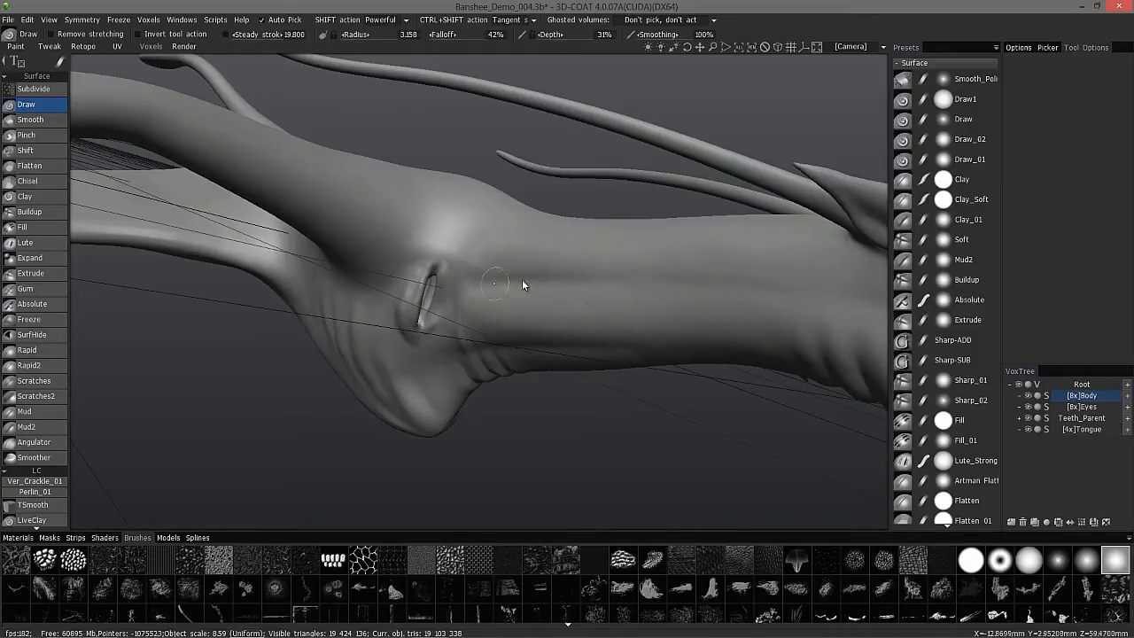
{"action": "left_click_drag", "start_coordinate": [472, 284], "coordinate": [431, 316], "text": "alt"}
{"action": "mouse_move", "coordinate": [462, 381]}
{"action": "left_mouse_down", "text": "alt"}
{"action": "mouse_move", "coordinate": [439, 376]}
{"action": "mouse_move", "coordinate": [467, 398]}
{"action": "left_mouse_up", "text": "alt"}
Draw a row of short crosswise creases along the wing claw's outer edge at a radius of 1.71 and 31% depth.
{"action": "mouse_move", "coordinate": [415, 336]}
{"action": "left_mouse_down", "text": "alt"}
{"action": "mouse_move", "coordinate": [411, 241]}
{"action": "mouse_move", "coordinate": [330, 259]}
{"action": "mouse_move", "coordinate": [539, 170]}
{"action": "mouse_move", "coordinate": [671, 241]}
{"action": "mouse_move", "coordinate": [663, 231]}
{"action": "mouse_move", "coordinate": [517, 227]}
{"action": "mouse_move", "coordinate": [670, 424]}
{"action": "mouse_move", "coordinate": [214, 318]}
{"action": "left_mouse_up", "text": "alt"}
{"action": "right_click_drag", "start_coordinate": [214, 318], "coordinate": [261, 366], "text": "alt"}
{"action": "left_click_drag", "start_coordinate": [261, 367], "coordinate": [340, 297], "text": "alt"}
{"action": "right_click_drag", "start_coordinate": [340, 301], "coordinate": [356, 321], "text": "alt"}
{"action": "left_click_drag", "start_coordinate": [356, 321], "coordinate": [310, 290], "text": "alt"}
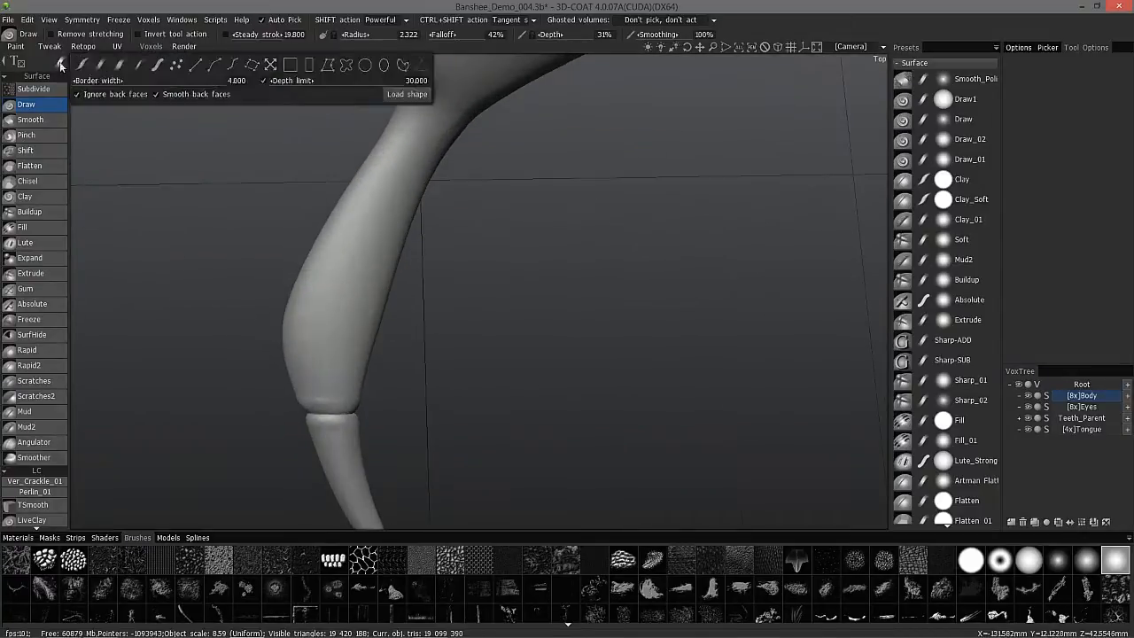
{"action": "left_click", "coordinate": [1062, 564]}
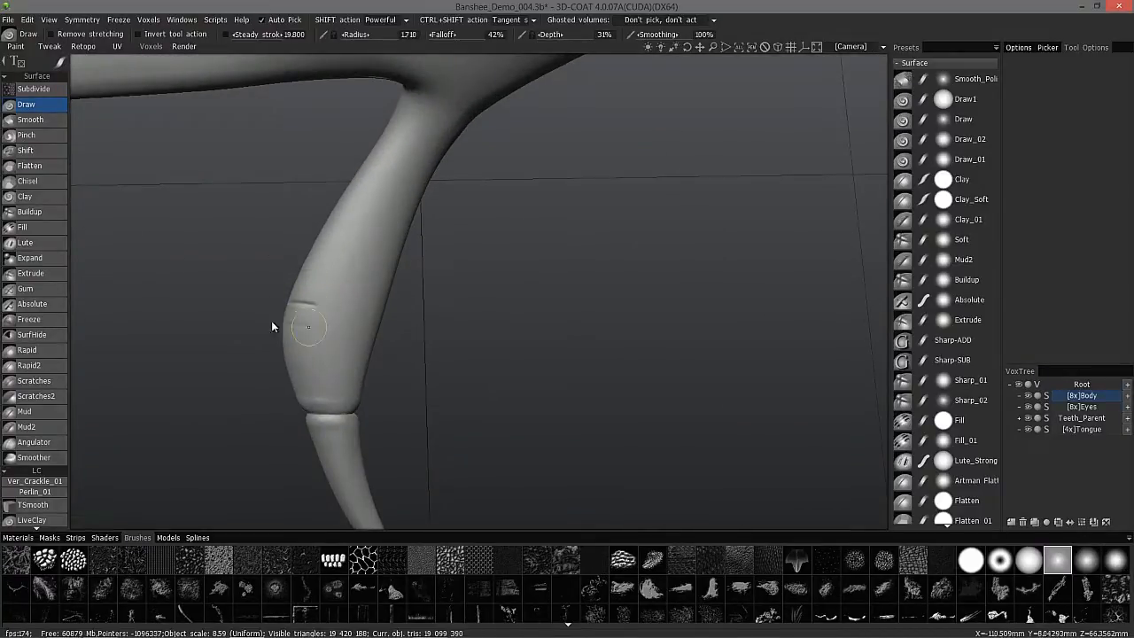
{"action": "left_click_drag", "start_coordinate": [281, 347], "coordinate": [287, 329], "text": "alt"}
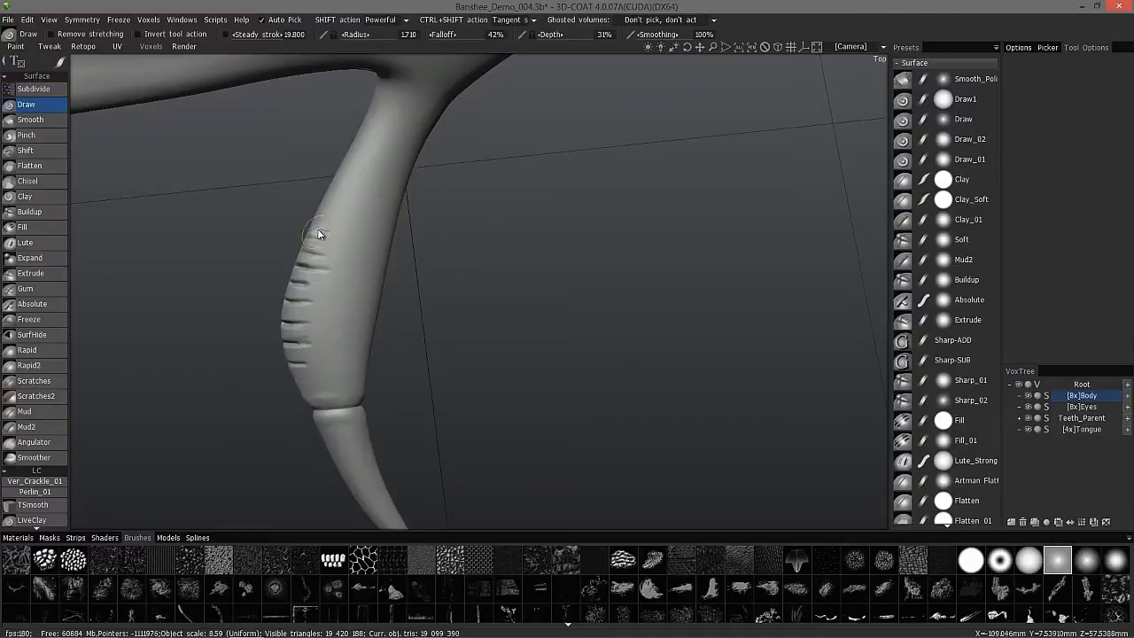
Refine the wing claw's ridges with Scratches2 at 56% and 12% depth, plus Expand at a radius of about 1.4 and 28% depth.
{"action": "left_click", "coordinate": [35, 396]}
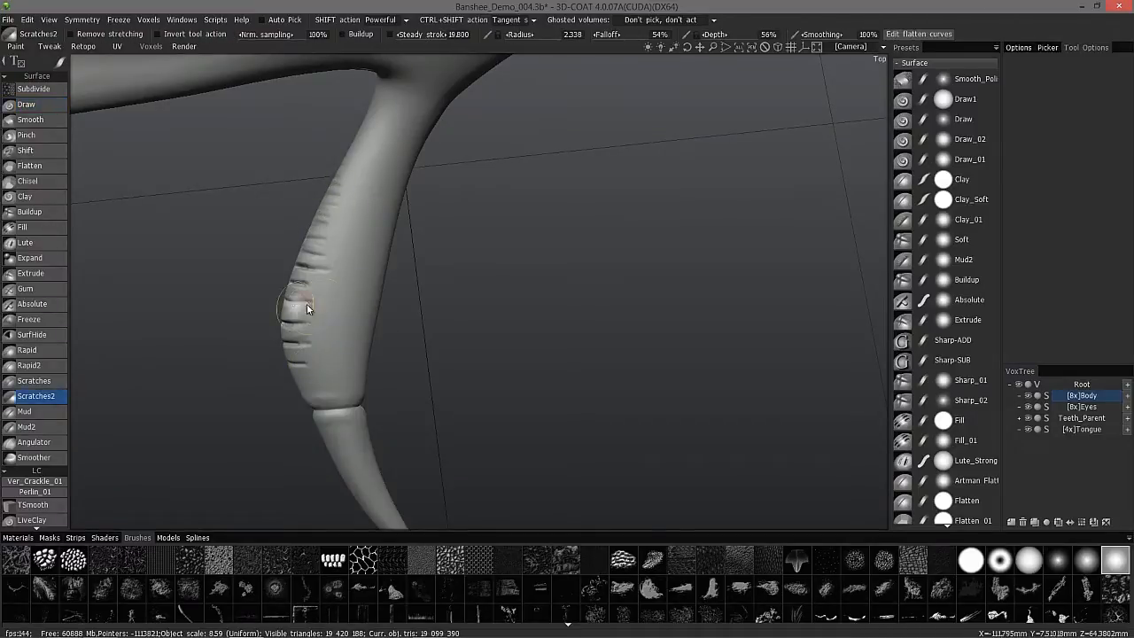
{"action": "mouse_move", "coordinate": [267, 290]}
{"action": "left_mouse_down"}
{"action": "mouse_move", "coordinate": [293, 325]}
{"action": "mouse_move", "coordinate": [273, 288]}
{"action": "left_mouse_up"}
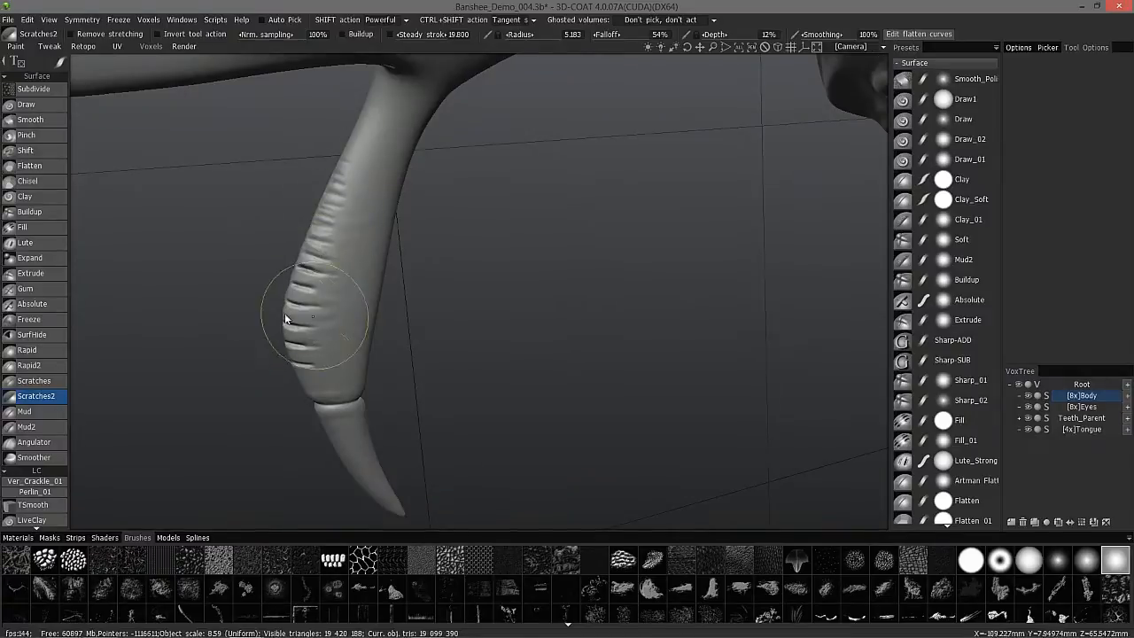
{"action": "mouse_move", "coordinate": [263, 282]}
{"action": "left_mouse_down"}
{"action": "mouse_move", "coordinate": [253, 312]}
{"action": "mouse_move", "coordinate": [242, 297]}
{"action": "mouse_move", "coordinate": [300, 324]}
{"action": "mouse_move", "coordinate": [298, 276]}
{"action": "left_mouse_up"}
{"action": "left_click", "coordinate": [30, 258]}
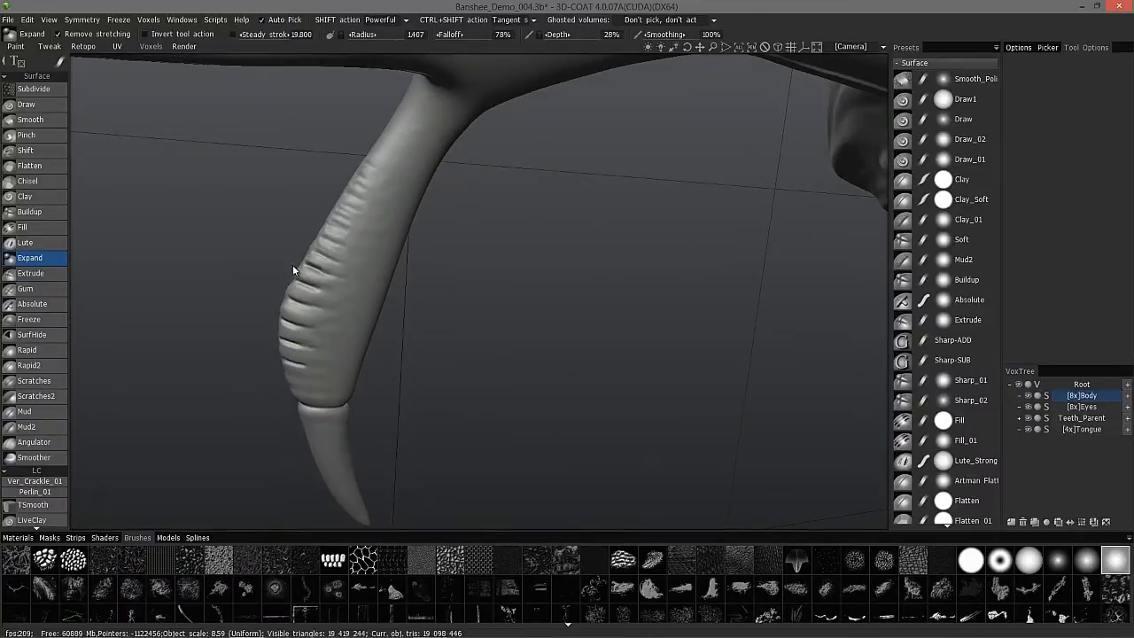
{"action": "left_click_drag", "start_coordinate": [284, 341], "coordinate": [340, 358]}
Pinch the creases on the wing claw at a radius of about 0.96 and 74% depth.
{"action": "left_click_drag", "start_coordinate": [342, 365], "coordinate": [355, 326], "text": "alt"}
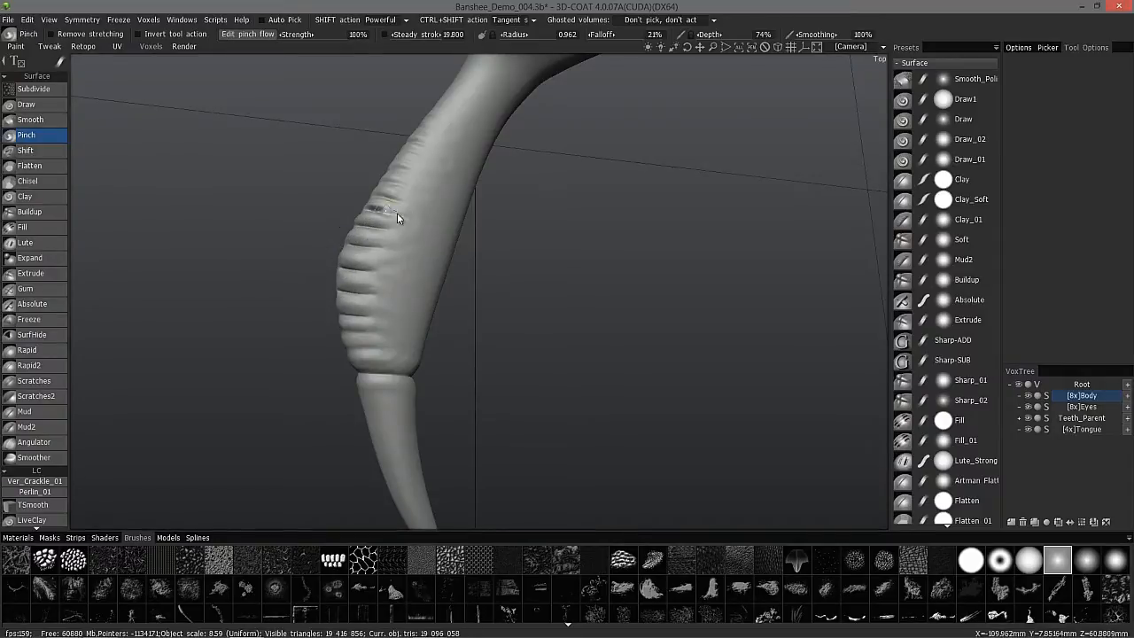
{"action": "left_click_drag", "start_coordinate": [381, 208], "coordinate": [342, 209], "text": "alt"}
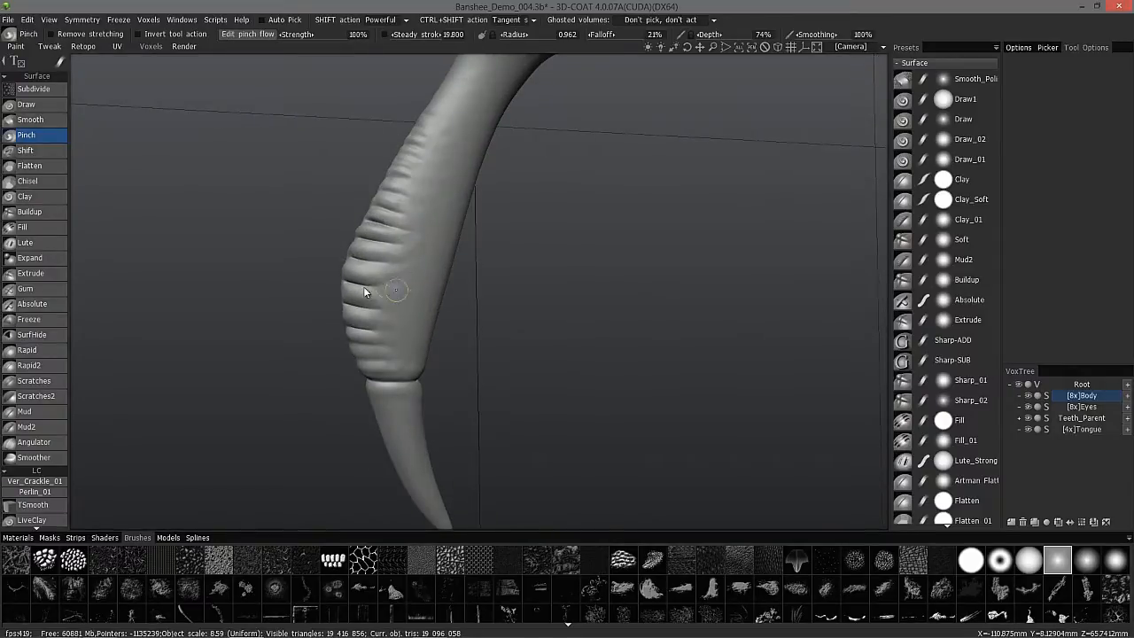
{"action": "left_click_drag", "start_coordinate": [357, 363], "coordinate": [345, 437], "text": "alt"}
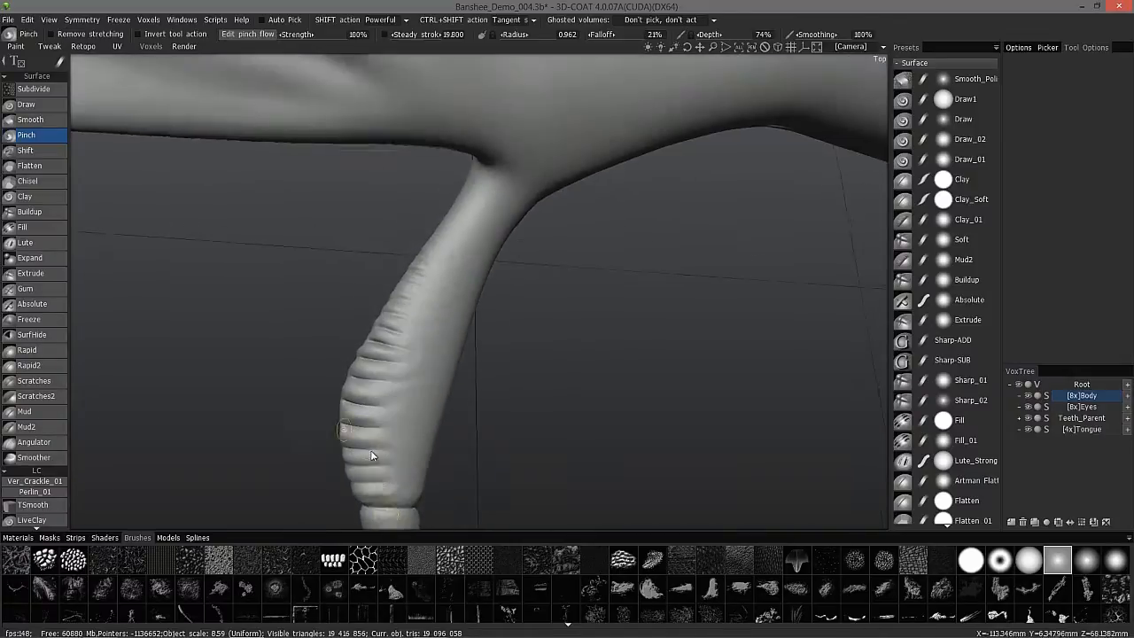
Sculpt a long groove along the wing's front edge near the shoulder with Buildup at radius 3.976 and 43% depth, and smooth it.
{"action": "mouse_move", "coordinate": [373, 507]}
{"action": "left_mouse_down", "text": "alt"}
{"action": "mouse_move", "coordinate": [457, 188]}
{"action": "mouse_move", "coordinate": [522, 316]}
{"action": "mouse_move", "coordinate": [314, 298]}
{"action": "mouse_move", "coordinate": [352, 245]}
{"action": "mouse_move", "coordinate": [393, 316]}
{"action": "mouse_move", "coordinate": [133, 160]}
{"action": "left_mouse_up", "text": "alt"}
{"action": "left_click", "coordinate": [29, 211]}
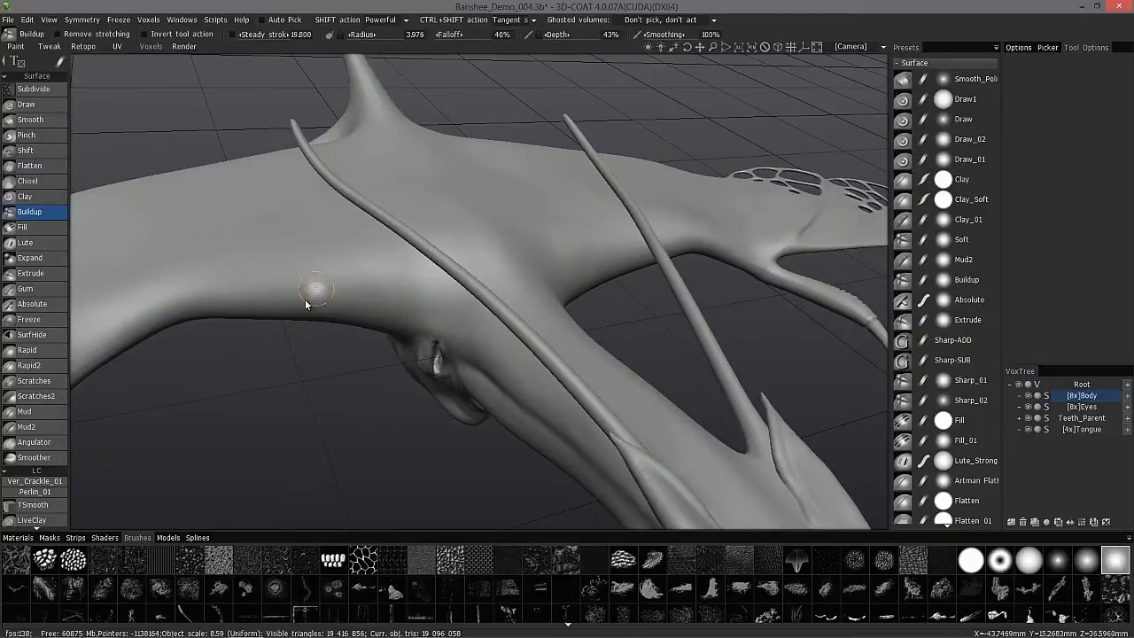
{"action": "left_click_drag", "start_coordinate": [381, 312], "coordinate": [296, 305]}
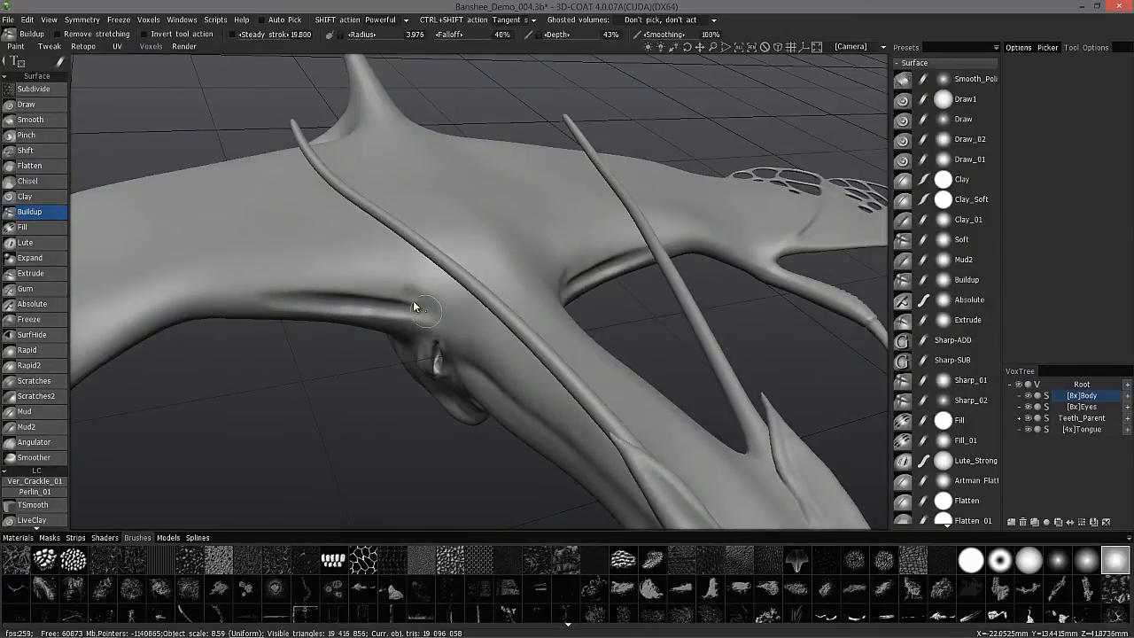
{"action": "left_click_drag", "start_coordinate": [381, 290], "coordinate": [411, 309]}
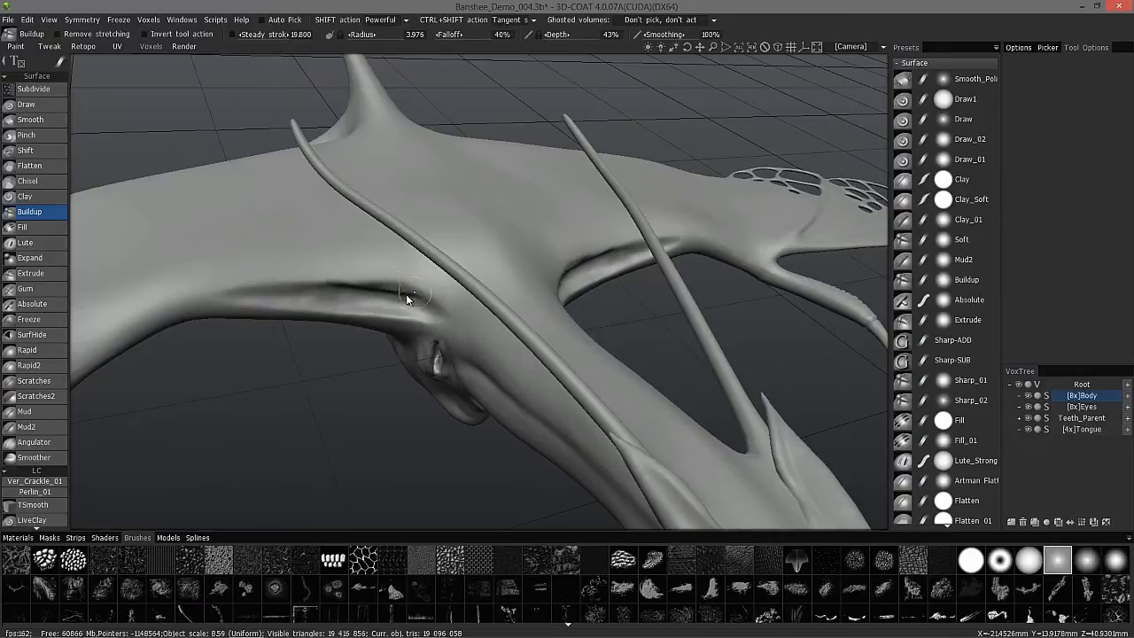
{"action": "left_click", "coordinate": [1028, 560]}
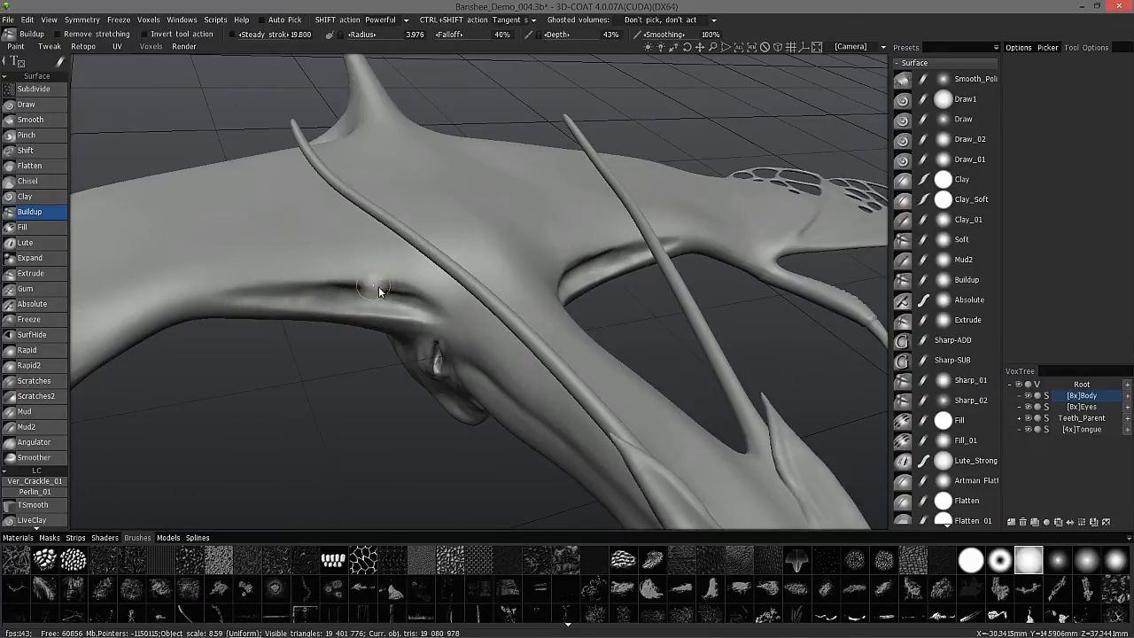
{"action": "key", "text": "shift"}
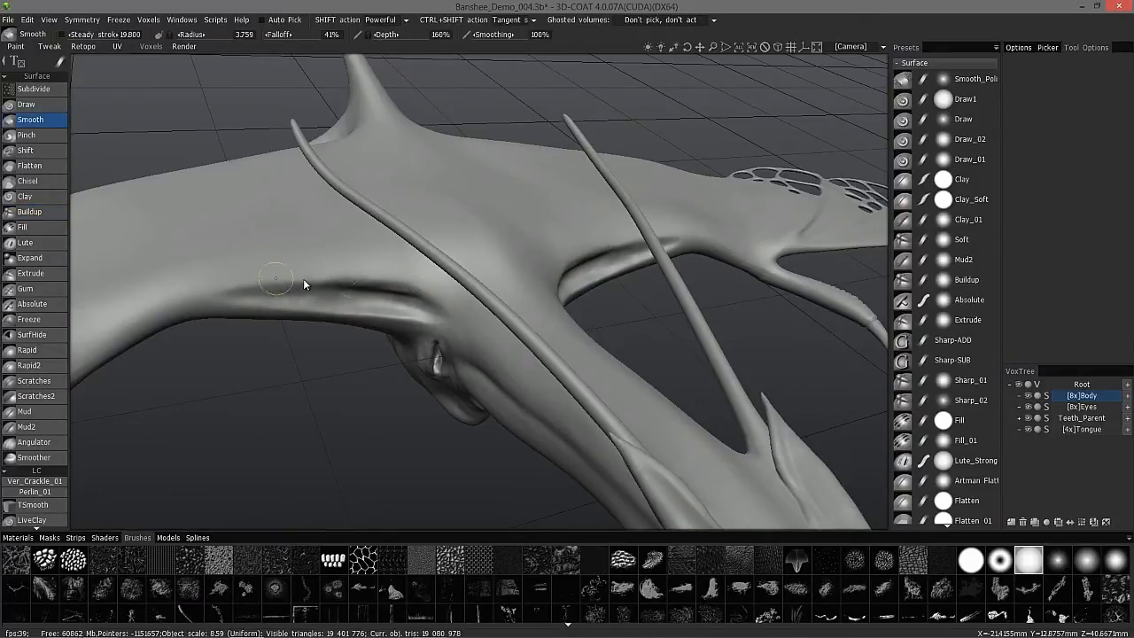
Draw grooves along the wing's front edge near the shoulder using the Draw tool at radii of 6.545 and 7.695 and 31% depth.
{"action": "left_click_drag", "start_coordinate": [372, 248], "coordinate": [379, 343], "text": "alt"}
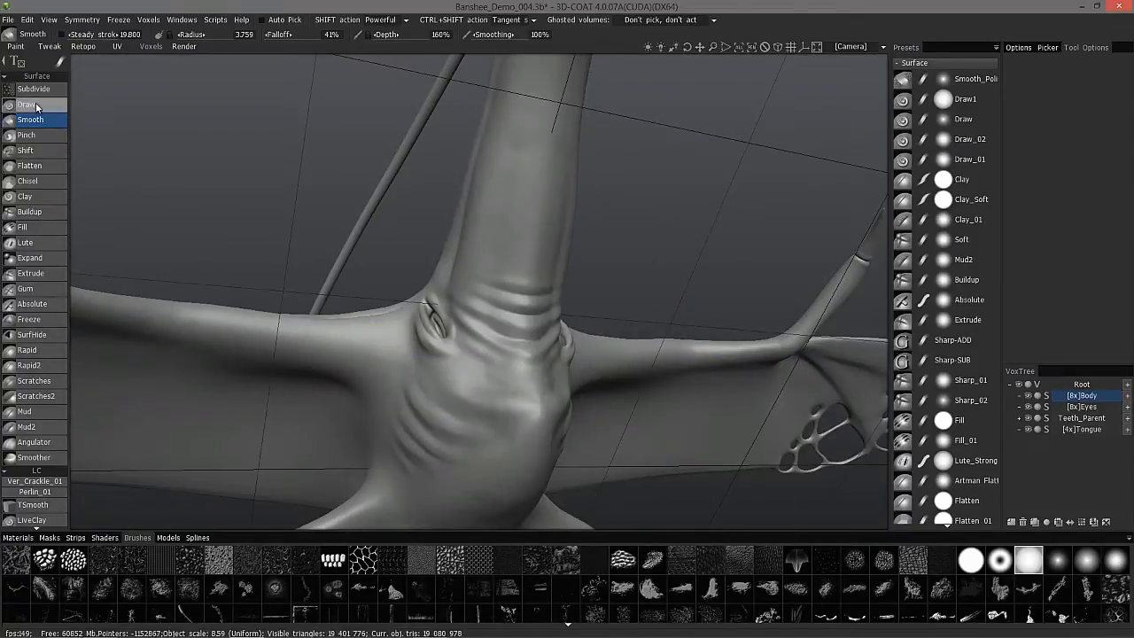
{"action": "left_click", "coordinate": [36, 107]}
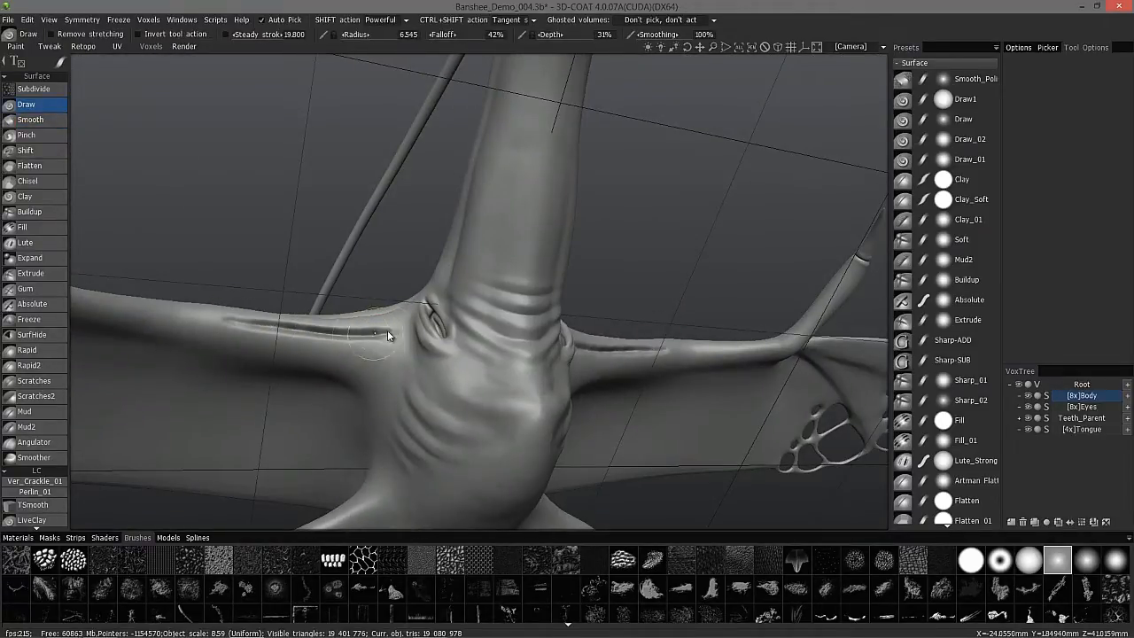
{"action": "left_click_drag", "start_coordinate": [394, 328], "coordinate": [426, 344], "text": "alt"}
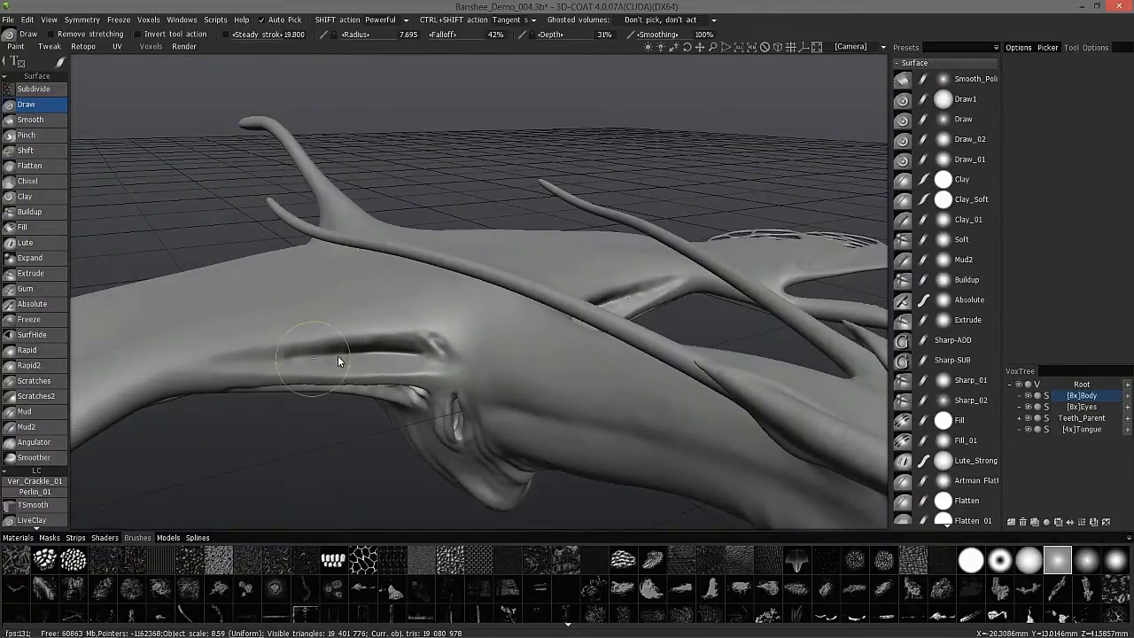
{"action": "left_click_drag", "start_coordinate": [223, 333], "coordinate": [403, 341], "text": "alt"}
Deepen and extend the groove in the wing's front edge with Buildup at radius 3.976 and 43% depth.
{"action": "left_click", "coordinate": [34, 212]}
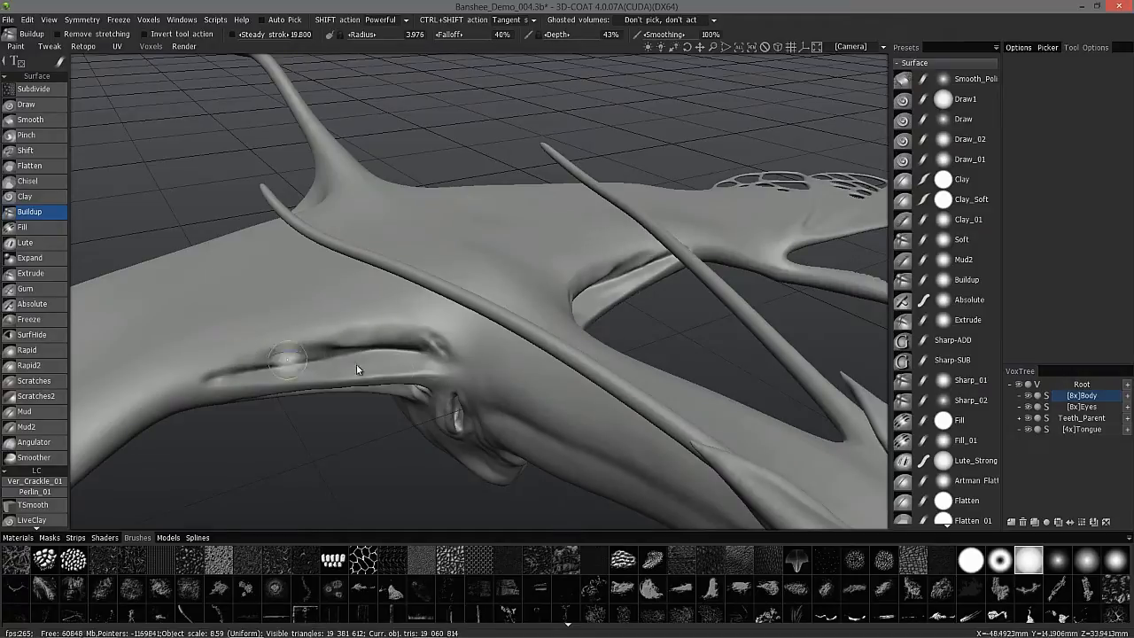
{"action": "left_click_drag", "start_coordinate": [453, 343], "coordinate": [424, 406], "text": "alt"}
{"action": "left_click_drag", "start_coordinate": [298, 363], "coordinate": [352, 358], "text": "alt"}
{"action": "left_click_drag", "start_coordinate": [238, 349], "coordinate": [1055, 379], "text": "alt"}
{"action": "left_click_drag", "start_coordinate": [354, 341], "coordinate": [567, 337], "text": "alt"}
Try to hide the creature's long head tendrils with SurfHide and undo it.
{"action": "left_click", "coordinate": [31, 334]}
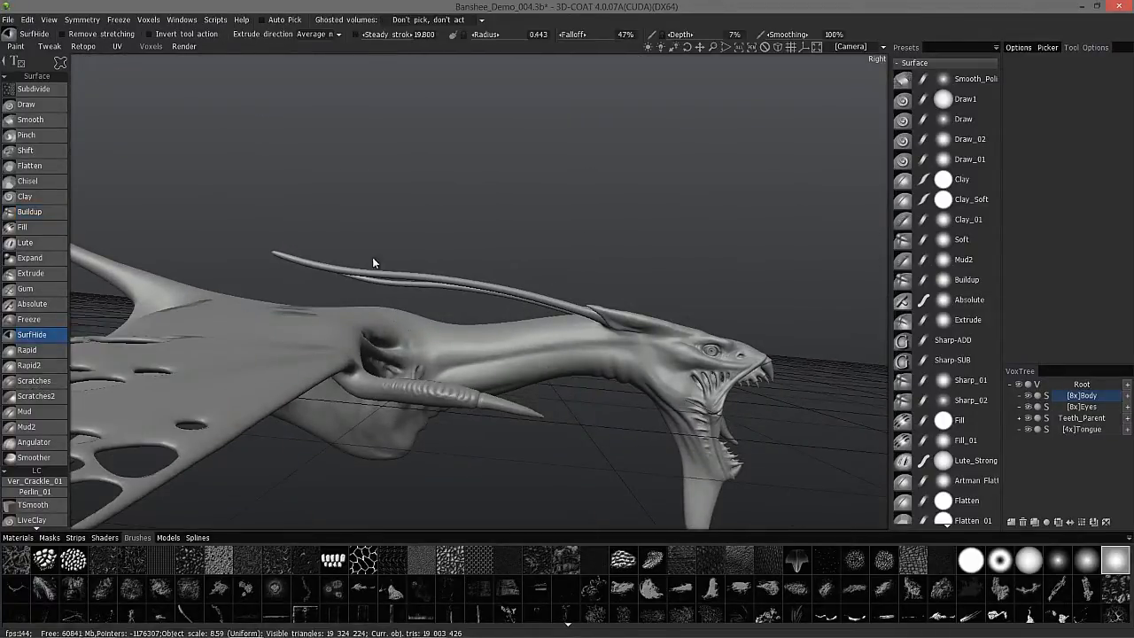
{"action": "left_click_drag", "start_coordinate": [361, 293], "coordinate": [244, 221]}
{"action": "mouse_move", "coordinate": [322, 332]}
{"action": "left_mouse_down", "text": "alt"}
{"action": "mouse_move", "coordinate": [311, 207]}
{"action": "mouse_move", "coordinate": [296, 211]}
{"action": "left_mouse_up", "text": "alt"}
{"action": "key", "text": "ctrl+z"}
{"action": "mouse_move", "coordinate": [709, 416]}
{"action": "left_mouse_down", "text": "alt"}
{"action": "mouse_move", "coordinate": [738, 421]}
{"action": "mouse_move", "coordinate": [655, 416]}
{"action": "left_mouse_up", "text": "alt"}
Save the scene incrementally and hide the long head tendrils with SurfHide.
{"action": "left_click", "coordinate": [7, 20]}
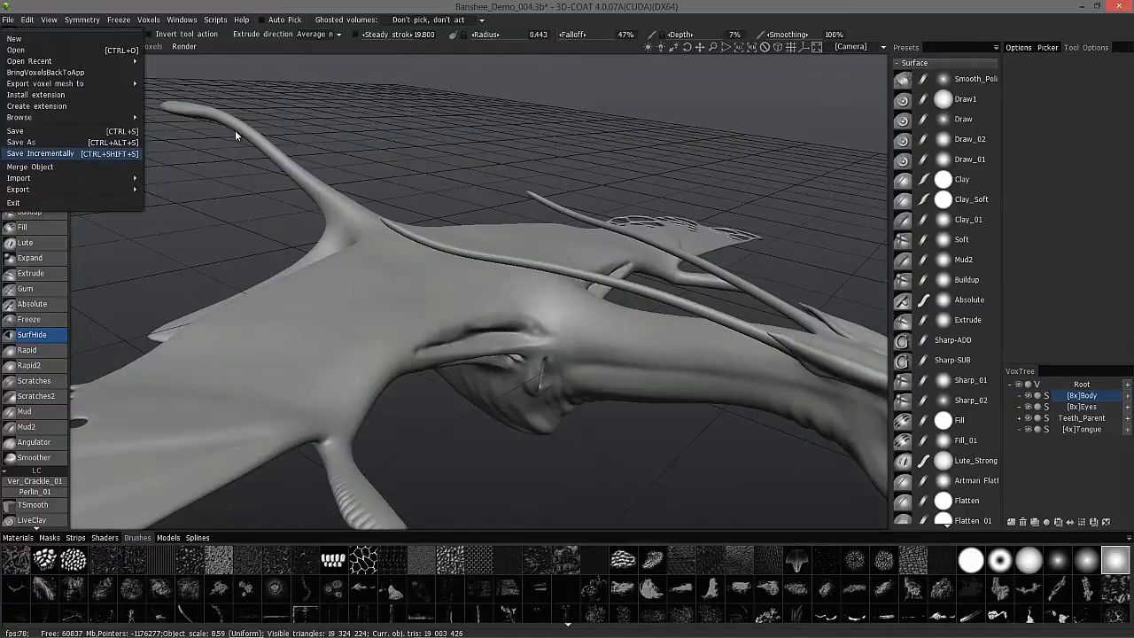
{"action": "left_click", "coordinate": [75, 154]}
{"action": "left_click_drag", "start_coordinate": [236, 241], "coordinate": [411, 158], "text": "alt"}
{"action": "mouse_move", "coordinate": [706, 224]}
{"action": "left_mouse_down"}
{"action": "mouse_move", "coordinate": [392, 116]}
{"action": "mouse_move", "coordinate": [548, 273]}
{"action": "mouse_move", "coordinate": [460, 256]}
{"action": "left_mouse_up"}
Smooth the front-edge wing groove beside the neck at radius 3.759 and 160% depth.
{"action": "left_click", "coordinate": [30, 119]}
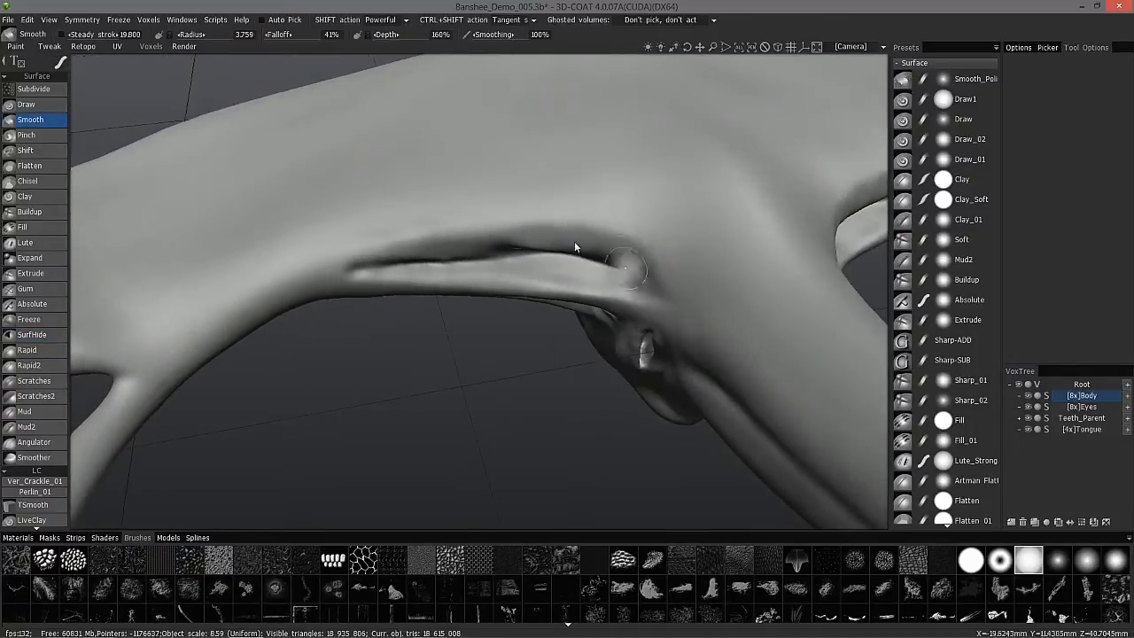
{"action": "left_click_drag", "start_coordinate": [574, 241], "coordinate": [666, 284], "text": "alt"}
{"action": "left_click_drag", "start_coordinate": [351, 246], "coordinate": [613, 359], "text": "alt"}
Build up the folds around the front-edge wing groove with Buildup at radius 3.976 and 55% depth.
{"action": "left_click", "coordinate": [30, 212]}
{"action": "mouse_move", "coordinate": [584, 314]}
{"action": "left_mouse_down", "text": "alt"}
{"action": "mouse_move", "coordinate": [536, 328]}
{"action": "mouse_move", "coordinate": [445, 316]}
{"action": "mouse_move", "coordinate": [572, 280]}
{"action": "left_mouse_up", "text": "alt"}
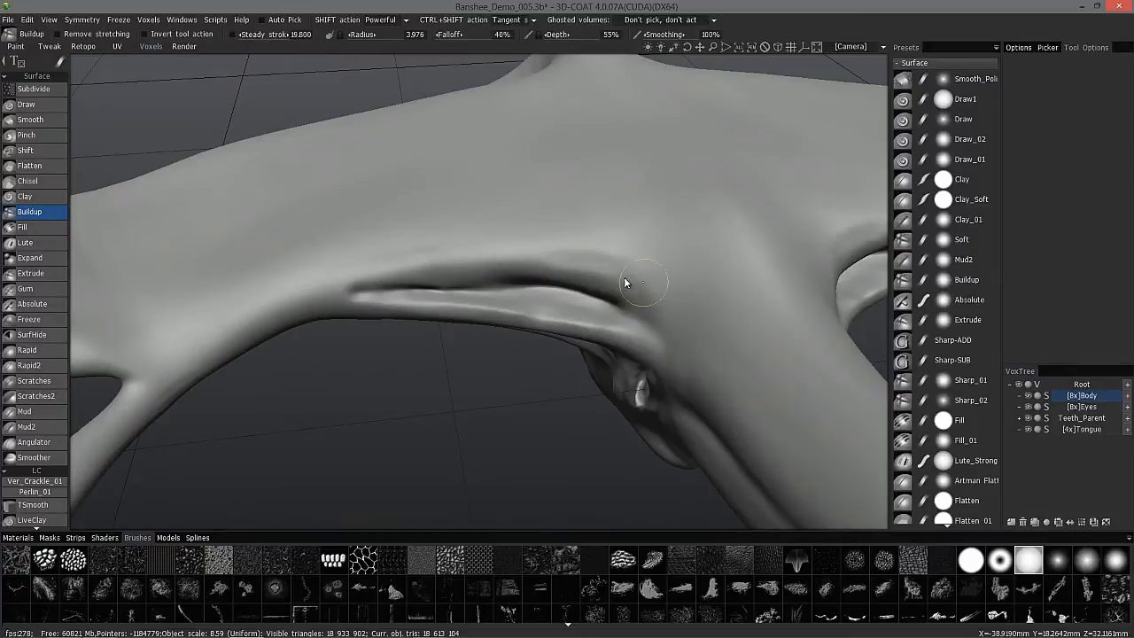
{"action": "left_click_drag", "start_coordinate": [380, 254], "coordinate": [485, 352], "text": "alt"}
{"action": "left_click_drag", "start_coordinate": [595, 335], "coordinate": [585, 309], "text": "alt"}
Set the SHIFT action to Relax and refine the ridge below the groove with Buildup at radii of 2.331 and 3.095.
{"action": "left_click", "coordinate": [383, 19]}
{"action": "left_click", "coordinate": [381, 58]}
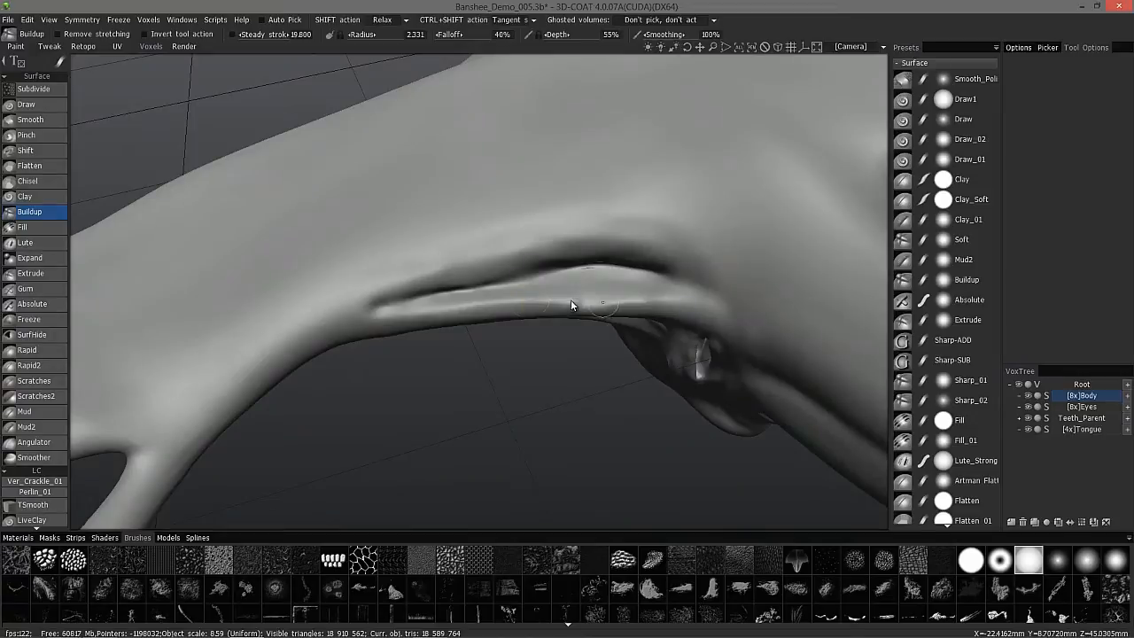
{"action": "left_click_drag", "start_coordinate": [498, 304], "coordinate": [605, 274], "text": "alt"}
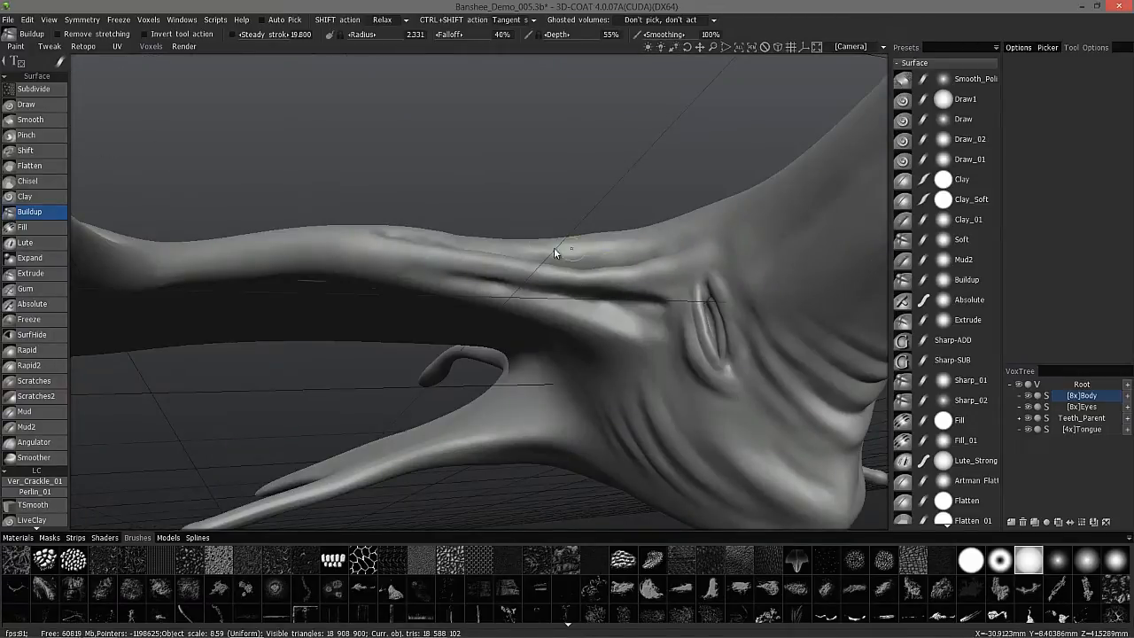
{"action": "left_click_drag", "start_coordinate": [502, 291], "coordinate": [574, 303], "text": "alt"}
{"action": "right_click_drag", "start_coordinate": [573, 292], "coordinate": [515, 285], "text": "alt"}
{"action": "left_click_drag", "start_coordinate": [515, 285], "coordinate": [494, 246], "text": "alt"}
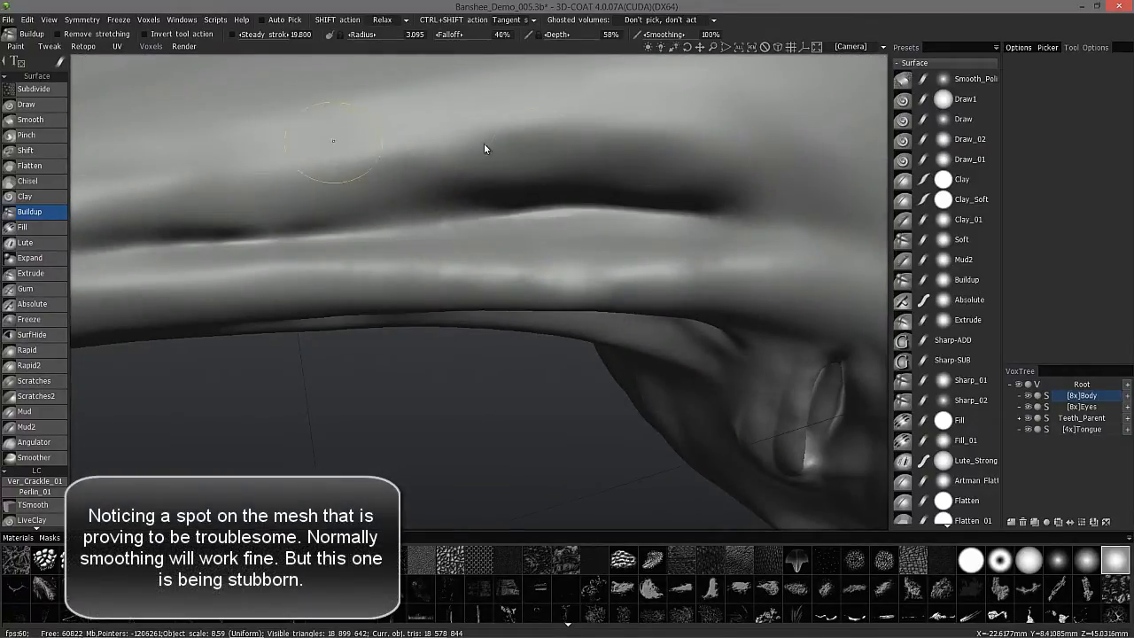
Turn on the wireframe and use the Add detail SHIFT action on the coarse mesh spot along the wing ridge.
{"action": "left_click_drag", "start_coordinate": [514, 273], "coordinate": [347, 177], "text": "alt"}
{"action": "key", "text": "w"}
{"action": "right_click_drag", "start_coordinate": [347, 177], "coordinate": [517, 185], "text": "alt"}
{"action": "left_click_drag", "start_coordinate": [567, 303], "coordinate": [257, 291], "text": "alt"}
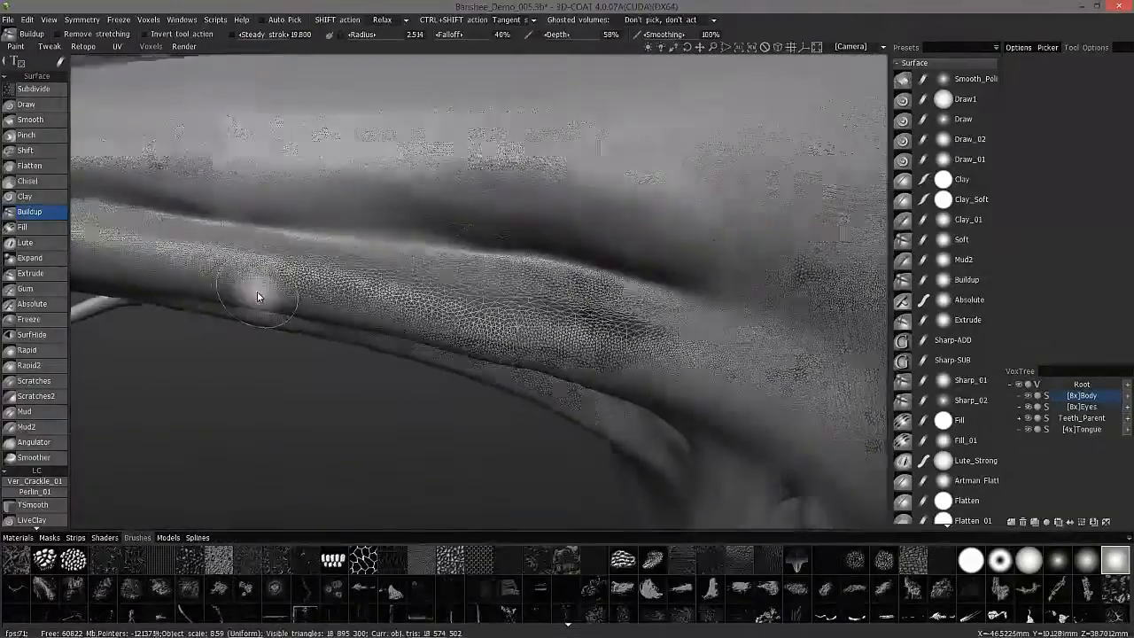
{"action": "right_click_drag", "start_coordinate": [257, 292], "coordinate": [481, 386], "text": "alt"}
{"action": "left_click_drag", "start_coordinate": [480, 386], "coordinate": [569, 410], "text": "alt"}
{"action": "right_click_drag", "start_coordinate": [455, 253], "coordinate": [395, 168], "text": "alt"}
{"action": "left_click", "coordinate": [388, 19]}
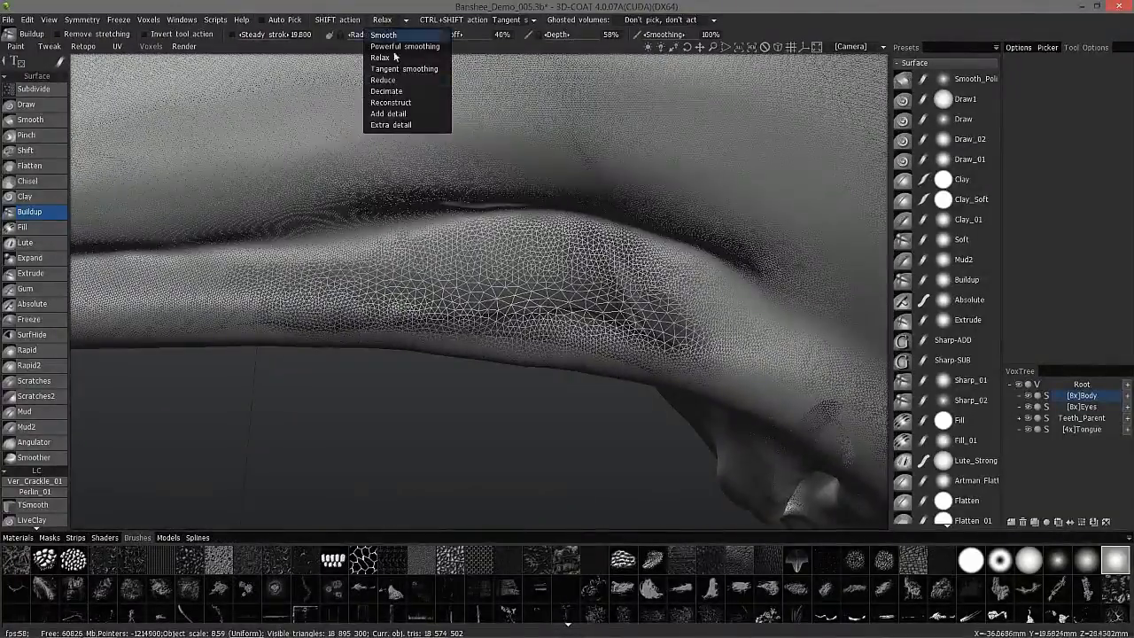
{"action": "left_click", "coordinate": [393, 114]}
{"action": "mouse_move", "coordinate": [541, 331]}
{"action": "left_mouse_down", "text": "shift"}
{"action": "mouse_move", "coordinate": [525, 331]}
{"action": "mouse_move", "coordinate": [546, 340]}
{"action": "mouse_move", "coordinate": [538, 289]}
{"action": "mouse_move", "coordinate": [463, 316]}
{"action": "mouse_move", "coordinate": [521, 335]}
{"action": "mouse_move", "coordinate": [505, 360]}
{"action": "mouse_move", "coordinate": [567, 390]}
{"action": "left_mouse_up", "text": "shift"}
Rebuild the troublesome mesh spot on the wing ridge with the Reconstruct SHIFT action at a radius of about 1.09.
{"action": "left_click", "coordinate": [391, 23]}
{"action": "left_click", "coordinate": [391, 37]}
{"action": "right_click_drag", "start_coordinate": [567, 389], "coordinate": [651, 416], "text": "alt"}
{"action": "left_click_drag", "start_coordinate": [653, 413], "coordinate": [531, 311], "text": "alt"}
{"action": "left_click", "coordinate": [391, 21]}
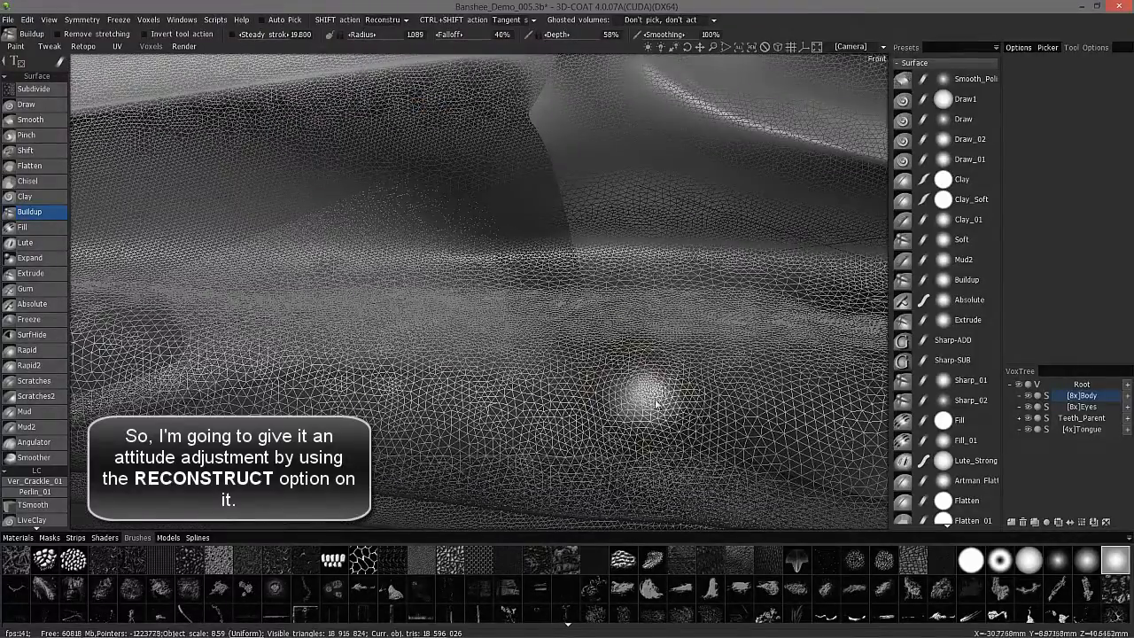
{"action": "left_click_drag", "start_coordinate": [531, 381], "coordinate": [519, 431], "text": "alt"}
{"action": "right_click_drag", "start_coordinate": [519, 431], "coordinate": [572, 417], "text": "alt"}
{"action": "right_click_drag", "start_coordinate": [572, 417], "coordinate": [575, 464], "text": "shift"}
{"action": "left_click_drag", "start_coordinate": [585, 398], "coordinate": [434, 477], "text": "shift"}
{"action": "mouse_move", "coordinate": [434, 477]}
{"action": "left_mouse_down", "text": "alt"}
{"action": "mouse_move", "coordinate": [423, 516]}
{"action": "mouse_move", "coordinate": [471, 446]}
{"action": "mouse_move", "coordinate": [496, 354]}
{"action": "left_mouse_up", "text": "alt"}
{"action": "left_click_drag", "start_coordinate": [496, 354], "coordinate": [570, 431], "text": "shift"}
{"action": "right_click_drag", "start_coordinate": [570, 430], "coordinate": [470, 112], "text": "alt"}
Even out the reconstructed spot with the Relax SHIFT action and turn off the wireframe.
{"action": "left_click", "coordinate": [391, 21]}
{"action": "left_click", "coordinate": [395, 60]}
{"action": "right_click_drag", "start_coordinate": [523, 368], "coordinate": [553, 365]}
{"action": "mouse_move", "coordinate": [549, 365]}
{"action": "left_mouse_down", "text": "shift"}
{"action": "mouse_move", "coordinate": [522, 405]}
{"action": "mouse_move", "coordinate": [350, 392]}
{"action": "left_mouse_up", "text": "shift"}
{"action": "right_click_drag", "start_coordinate": [350, 392], "coordinate": [521, 244], "text": "alt"}
{"action": "key", "text": "w"}
Examine the repaired wing ridge with the wireframe on and return to plain shading.
{"action": "left_click_drag", "start_coordinate": [521, 244], "coordinate": [372, 399], "text": "alt"}
{"action": "right_click_drag", "start_coordinate": [372, 399], "coordinate": [357, 380], "text": "alt"}
{"action": "key", "text": "w"}
{"action": "left_click_drag", "start_coordinate": [357, 380], "coordinate": [400, 340], "text": "alt"}
{"action": "right_click_drag", "start_coordinate": [399, 335], "coordinate": [301, 324], "text": "alt"}
{"action": "key", "text": "w"}
{"action": "left_click_drag", "start_coordinate": [301, 324], "coordinate": [294, 229], "text": "alt"}
Build up the ridges and folds from the wing's front edge to the shoulder at radius 2.741 and 58% depth, relaxing rough spots.
{"action": "right_click_drag", "start_coordinate": [294, 228], "coordinate": [321, 233]}
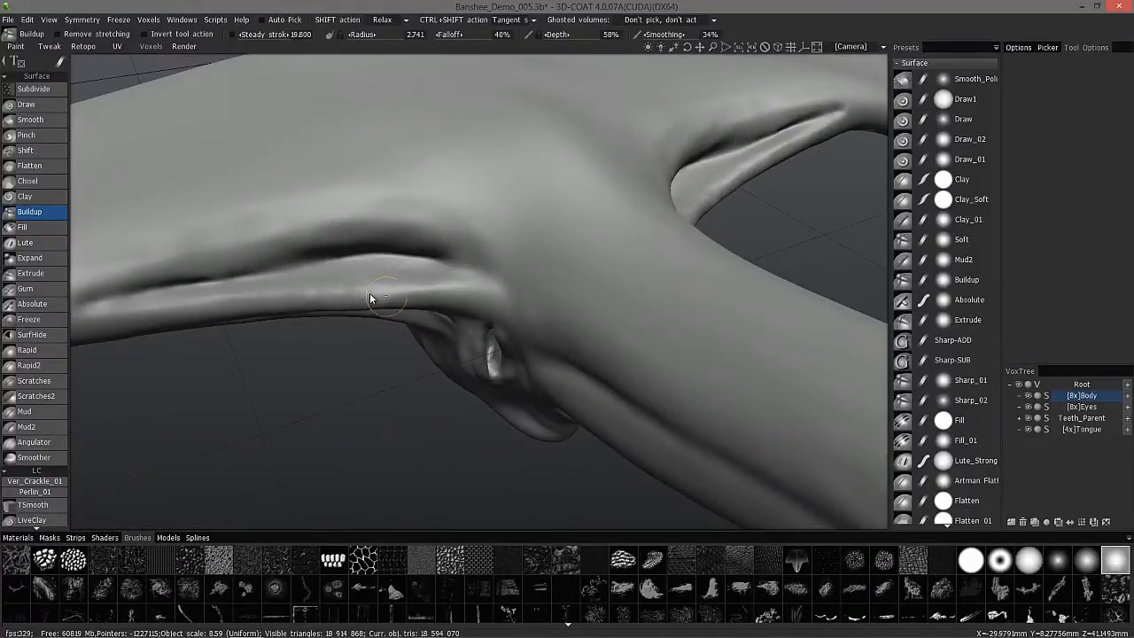
{"action": "left_click_drag", "start_coordinate": [258, 300], "coordinate": [452, 331], "text": "alt"}
{"action": "left_click_drag", "start_coordinate": [347, 323], "coordinate": [317, 303], "text": "alt"}
{"action": "left_click_drag", "start_coordinate": [377, 328], "coordinate": [324, 297], "text": "alt"}
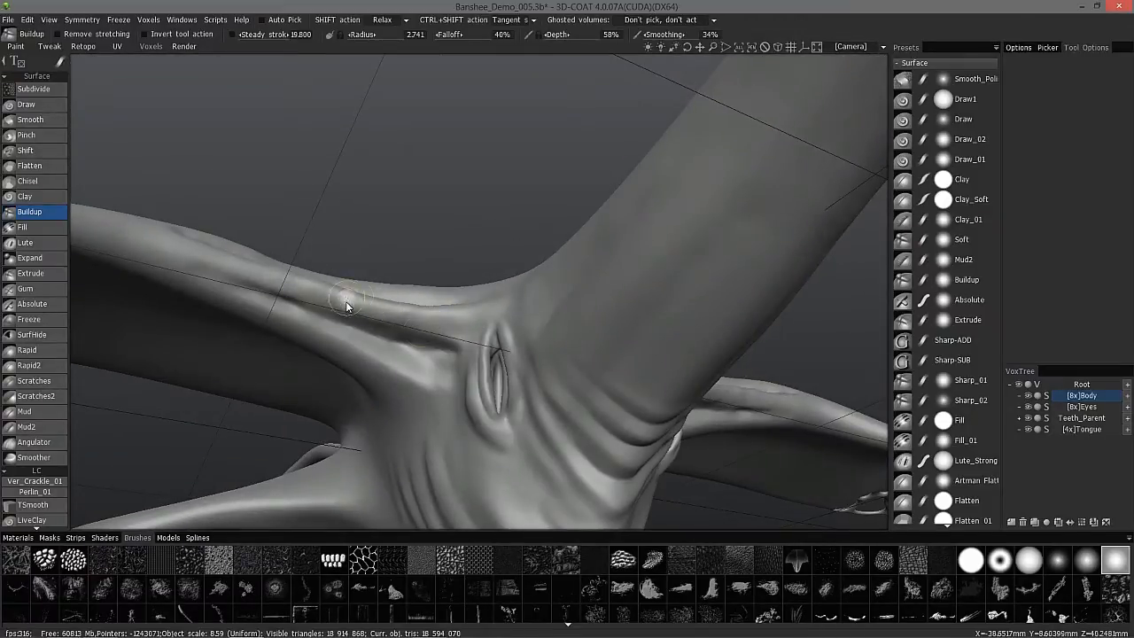
{"action": "mouse_move", "coordinate": [411, 380]}
{"action": "left_mouse_down", "text": "shift"}
{"action": "mouse_move", "coordinate": [431, 389]}
{"action": "mouse_move", "coordinate": [411, 374]}
{"action": "left_mouse_up", "text": "shift"}
{"action": "left_click_drag", "start_coordinate": [249, 304], "coordinate": [532, 227], "text": "alt"}
{"action": "mouse_move", "coordinate": [447, 218]}
{"action": "left_mouse_down", "text": "alt"}
{"action": "mouse_move", "coordinate": [411, 220]}
{"action": "mouse_move", "coordinate": [463, 207]}
{"action": "mouse_move", "coordinate": [414, 166]}
{"action": "mouse_move", "coordinate": [374, 182]}
{"action": "mouse_move", "coordinate": [419, 188]}
{"action": "left_mouse_up", "text": "alt"}
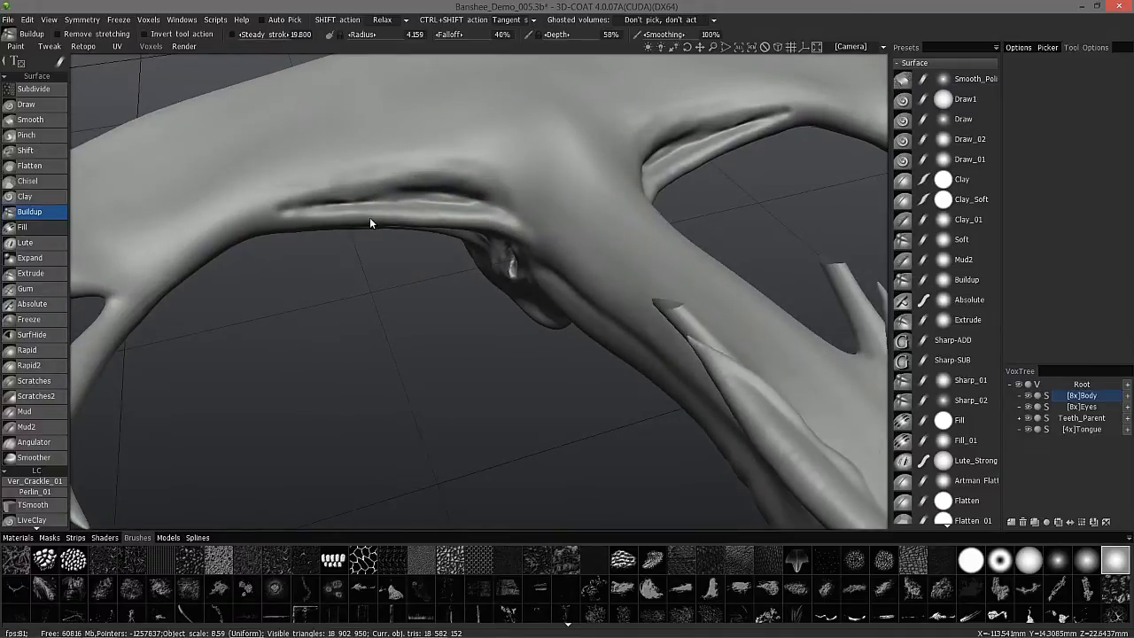
Fill the deep inner end of the front-edge wing groove with Fill at radius 4.956 and 13% falloff.
{"action": "left_click", "coordinate": [23, 226]}
{"action": "right_click", "coordinate": [1027, 557]}
{"action": "mouse_move", "coordinate": [1063, 559]}
{"action": "left_click", "coordinate": [907, 58]}
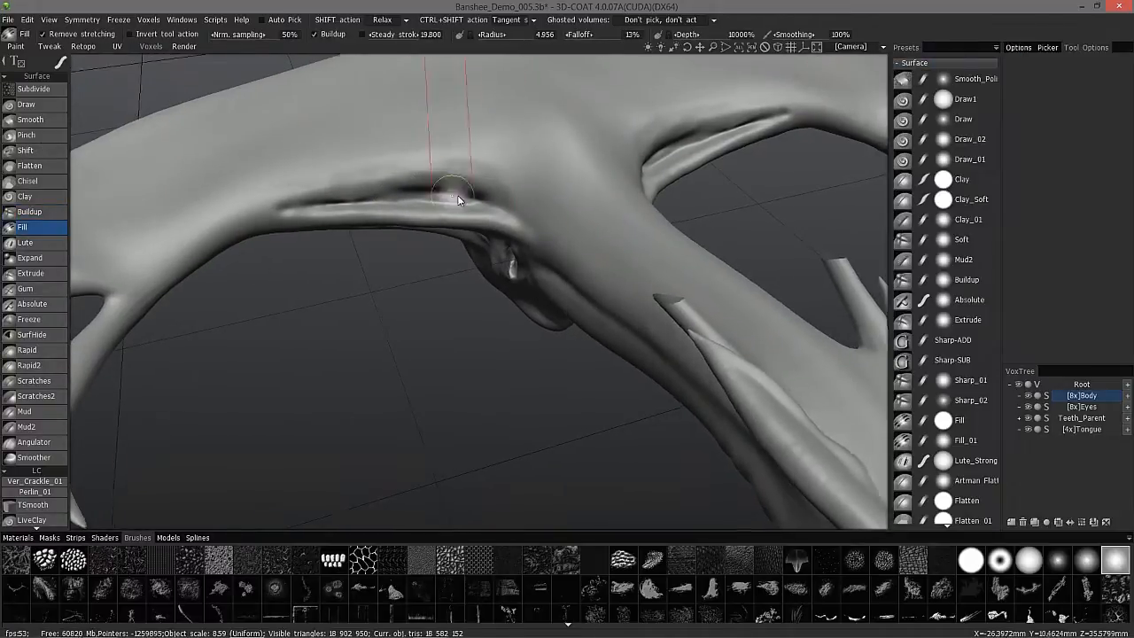
{"action": "mouse_move", "coordinate": [435, 189]}
{"action": "left_mouse_down", "text": "alt"}
{"action": "mouse_move", "coordinate": [405, 170]}
{"action": "mouse_move", "coordinate": [436, 186]}
{"action": "mouse_move", "coordinate": [393, 223]}
{"action": "mouse_move", "coordinate": [432, 233]}
{"action": "mouse_move", "coordinate": [426, 190]}
{"action": "mouse_move", "coordinate": [440, 174]}
{"action": "left_mouse_up", "text": "alt"}
Reshape the filled groove with Buildup at radius 4.159 and 58% depth, and smooth its surroundings using the Powerful smoothing SHIFT action.
{"action": "left_click", "coordinate": [29, 211]}
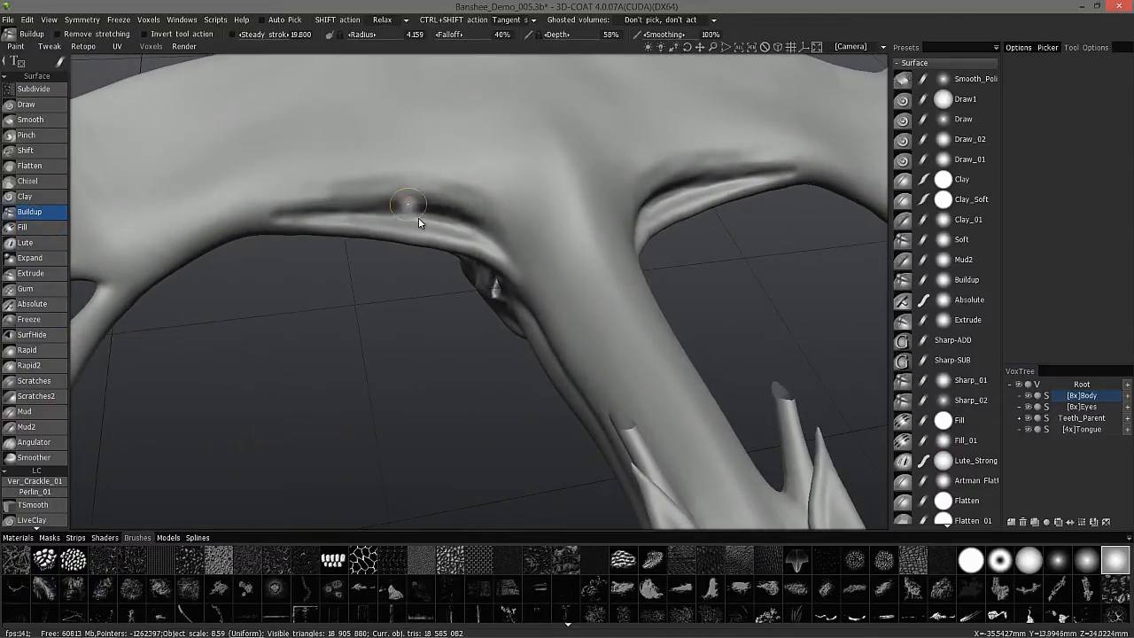
{"action": "left_click_drag", "start_coordinate": [341, 148], "coordinate": [457, 197], "text": "shift"}
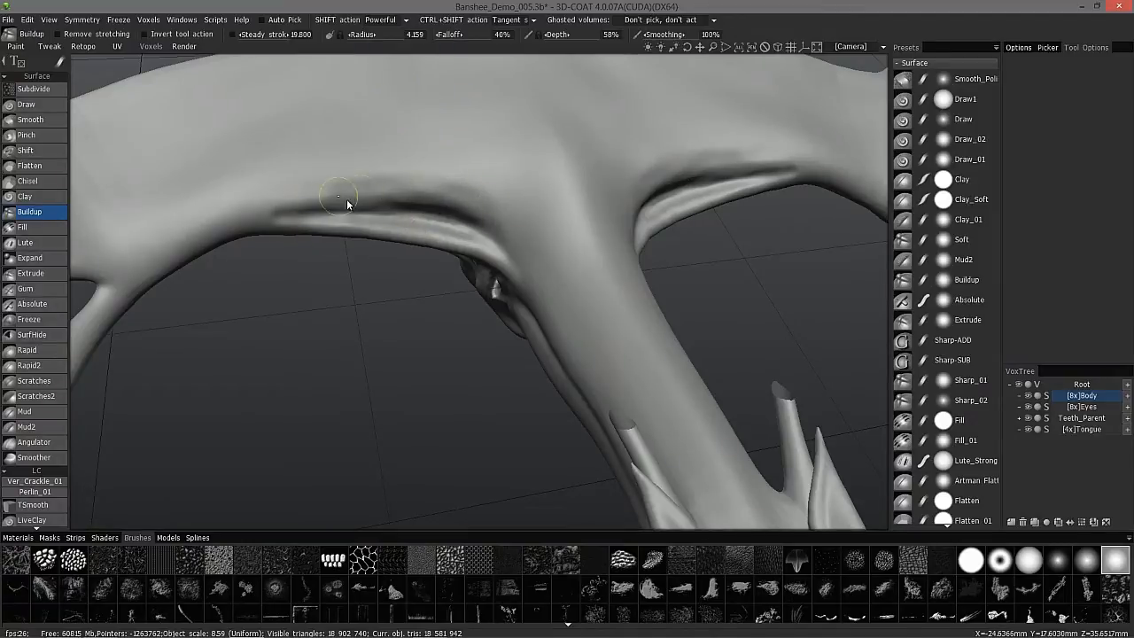
{"action": "left_click_drag", "start_coordinate": [280, 191], "coordinate": [444, 275], "text": "alt"}
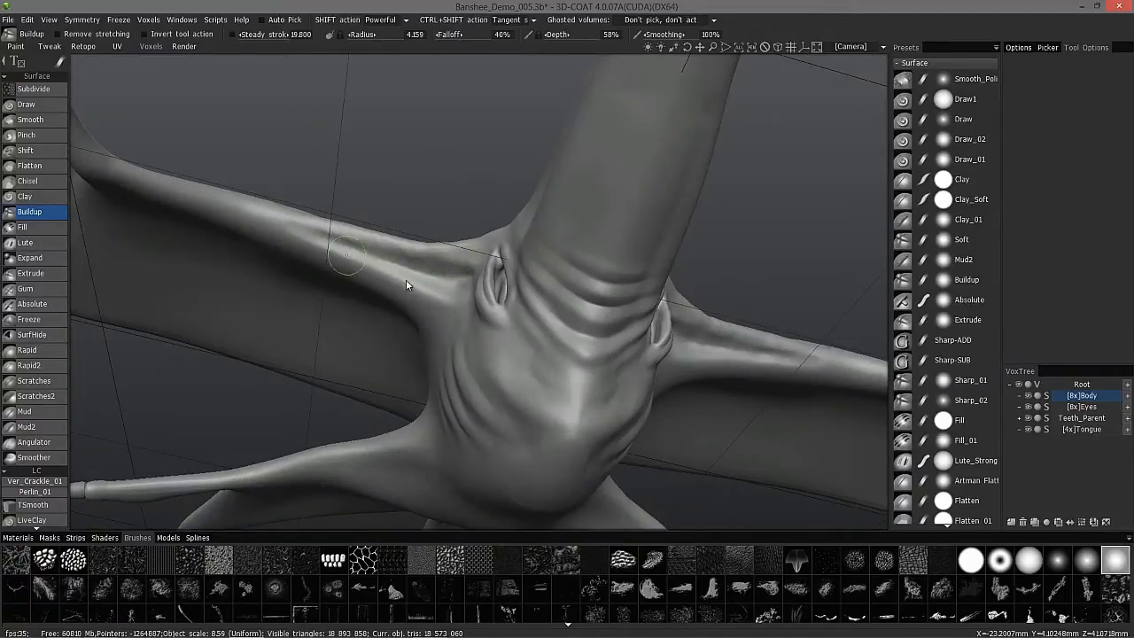
{"action": "left_click_drag", "start_coordinate": [268, 148], "coordinate": [440, 316], "text": "alt"}
{"action": "mouse_move", "coordinate": [341, 310]}
{"action": "left_mouse_down", "text": "alt"}
{"action": "mouse_move", "coordinate": [390, 265]}
{"action": "mouse_move", "coordinate": [403, 276]}
{"action": "mouse_move", "coordinate": [397, 352]}
{"action": "left_mouse_up", "text": "alt"}
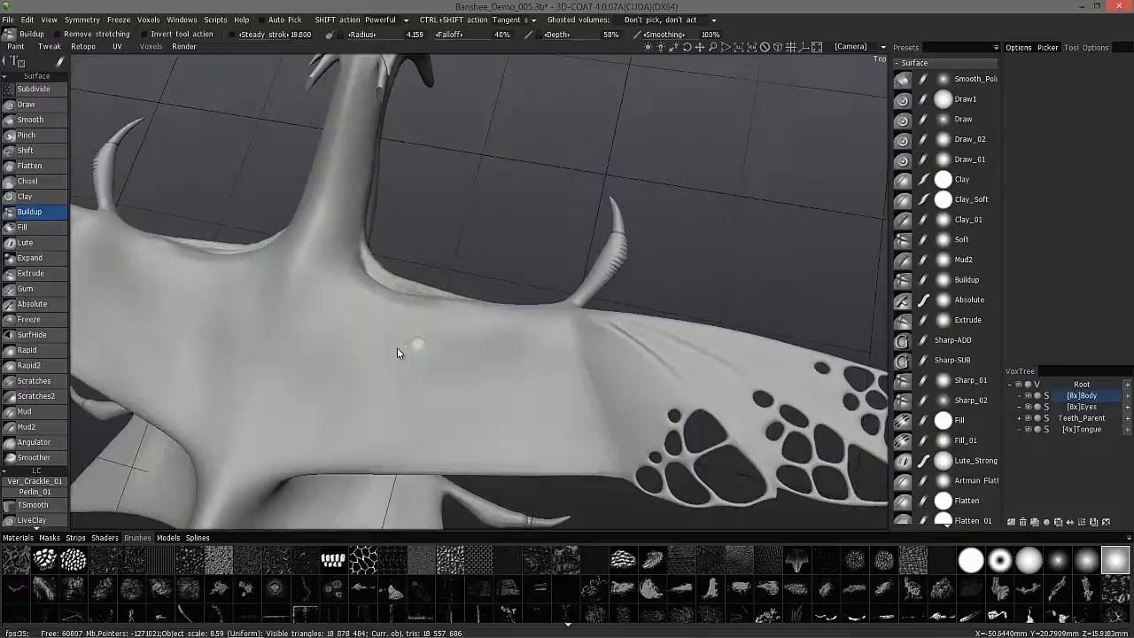
Draw a long groove across the wing's upper surface behind the front edge, using Draw at radius 7.695 and 31% depth.
{"action": "left_click", "coordinate": [26, 104]}
{"action": "left_click_drag", "start_coordinate": [450, 322], "coordinate": [518, 332]}
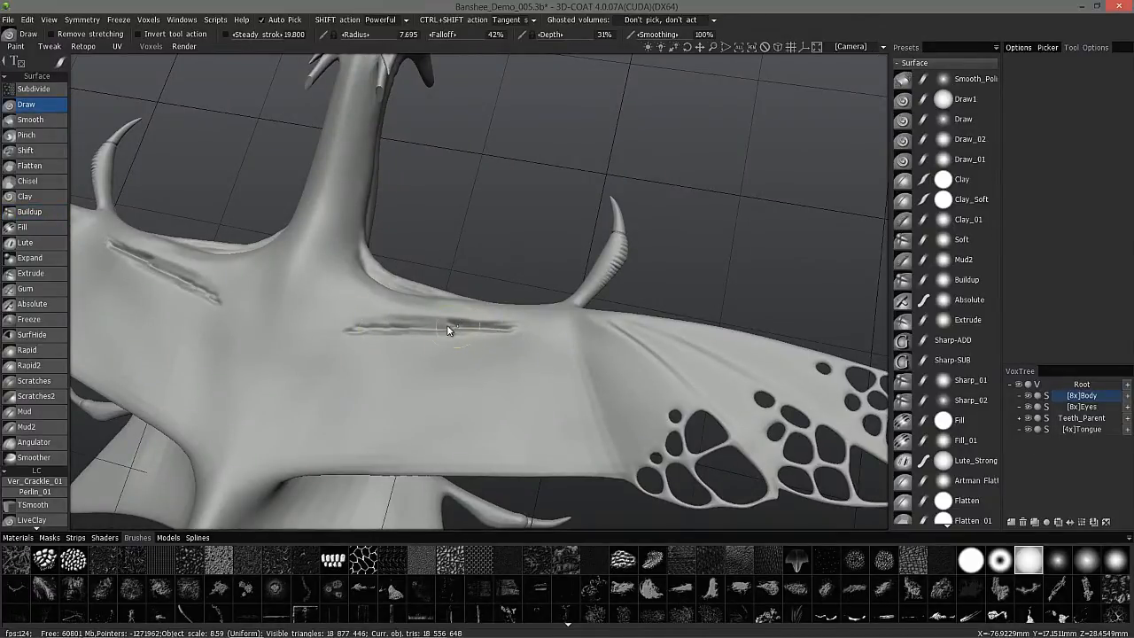
{"action": "mouse_move", "coordinate": [365, 335]}
{"action": "middle_mouse_down"}
{"action": "mouse_move", "coordinate": [299, 380]}
{"action": "mouse_move", "coordinate": [337, 310]}
{"action": "mouse_move", "coordinate": [590, 380]}
{"action": "mouse_move", "coordinate": [573, 357]}
{"action": "mouse_move", "coordinate": [547, 374]}
{"action": "mouse_move", "coordinate": [587, 380]}
{"action": "middle_mouse_up"}
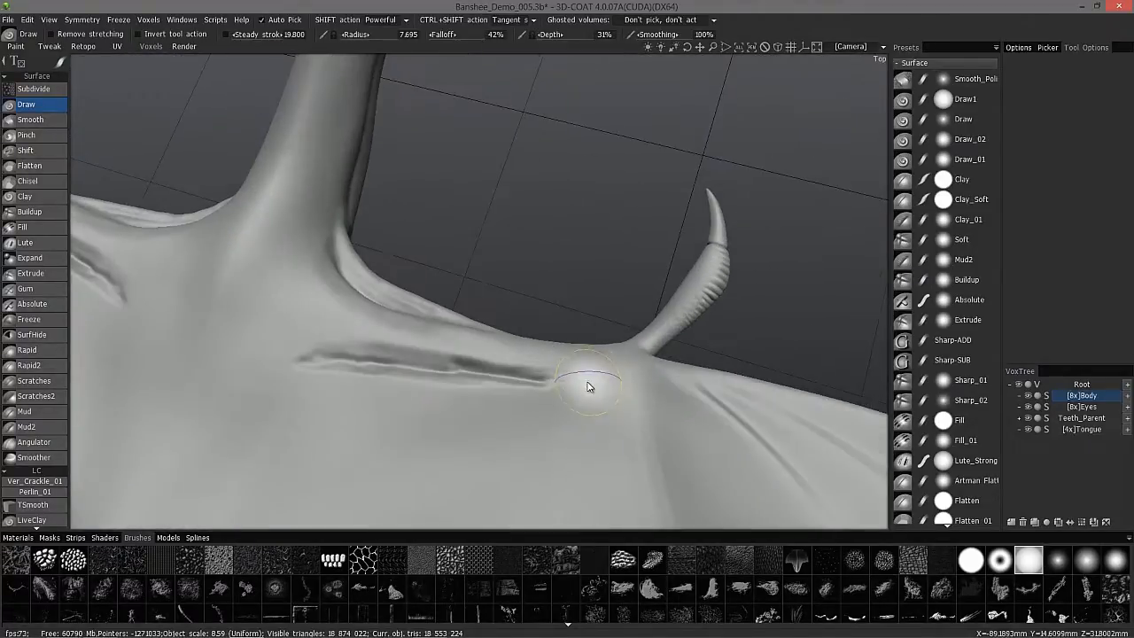
{"action": "left_click_drag", "start_coordinate": [587, 380], "coordinate": [380, 372]}
{"action": "left_click_drag", "start_coordinate": [268, 373], "coordinate": [356, 401]}
Shape the upper wing groove with Buildup at radius 5.381 and 58% depth, and smooth it at radius 6.111 and 225% depth.
{"action": "left_click", "coordinate": [29, 211]}
{"action": "middle_click_drag", "start_coordinate": [356, 402], "coordinate": [335, 372]}
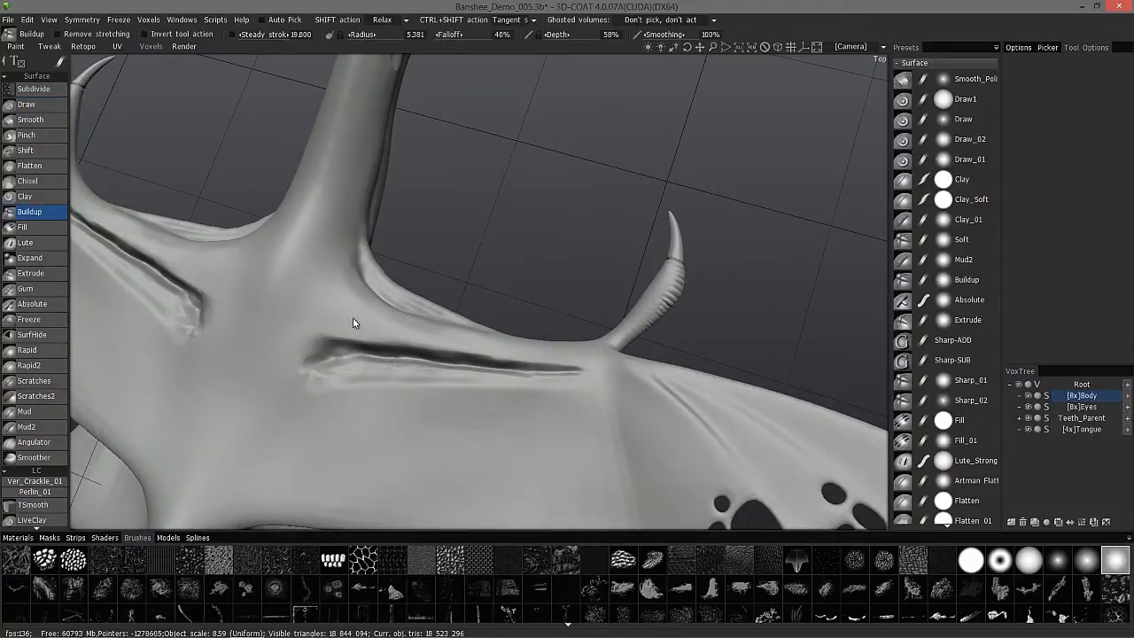
{"action": "left_click", "coordinate": [31, 120]}
{"action": "left_click_drag", "start_coordinate": [133, 85], "coordinate": [142, 64]}
{"action": "left_click_drag", "start_coordinate": [351, 352], "coordinate": [482, 349]}
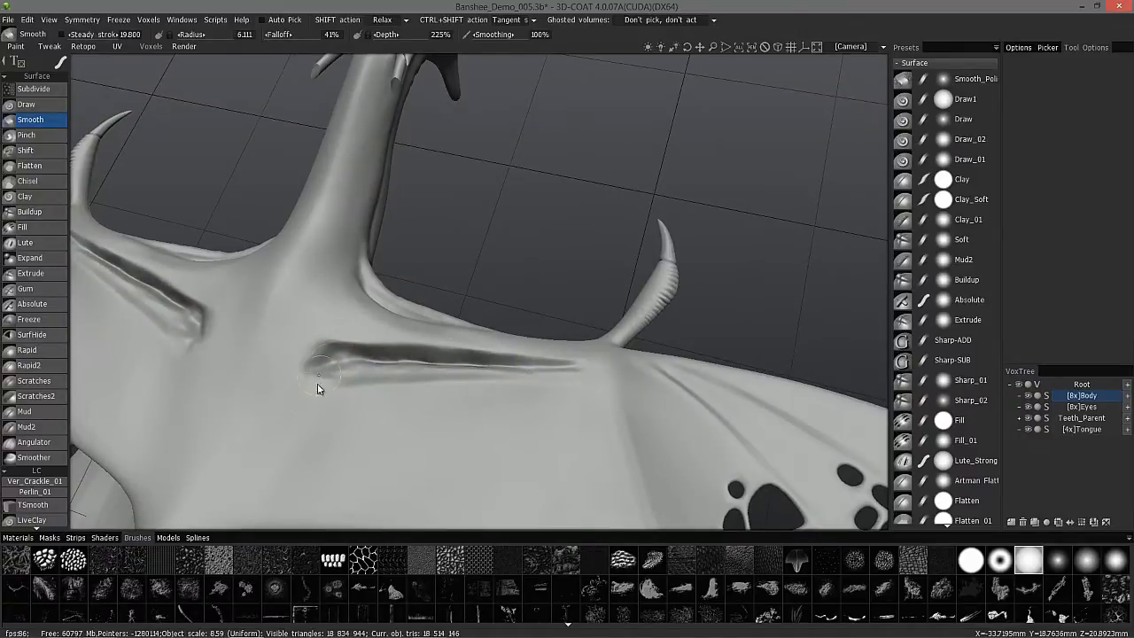
{"action": "left_click_drag", "start_coordinate": [328, 364], "coordinate": [349, 343], "text": "alt"}
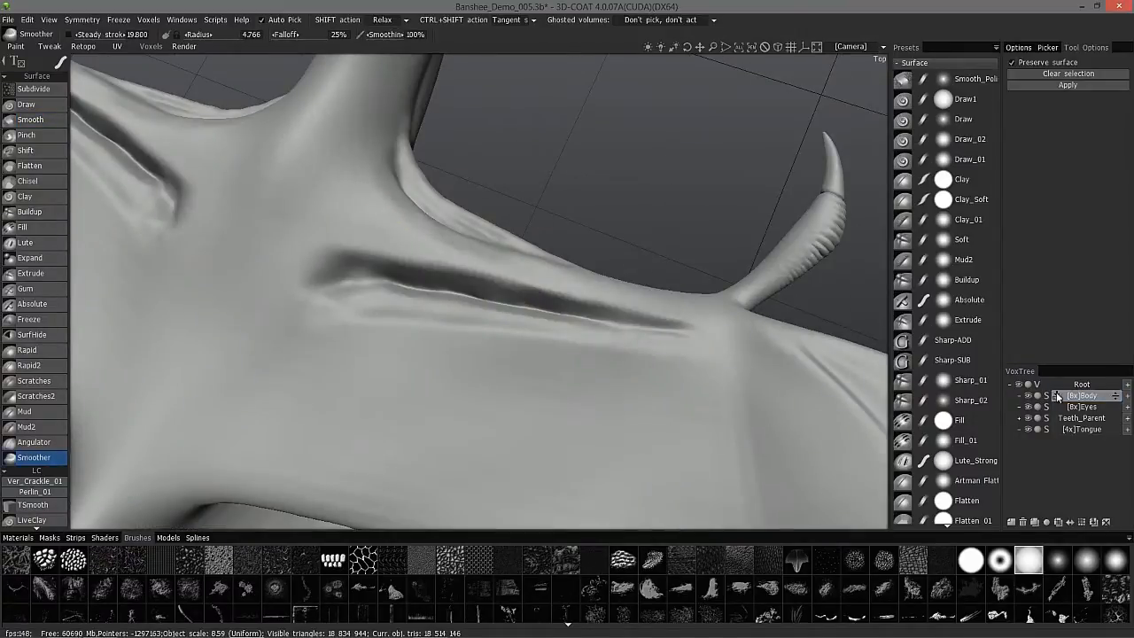
Set the proxy visualization to Reduce 4x and cache the Body layer to disk.
{"action": "left_click", "coordinate": [151, 19]}
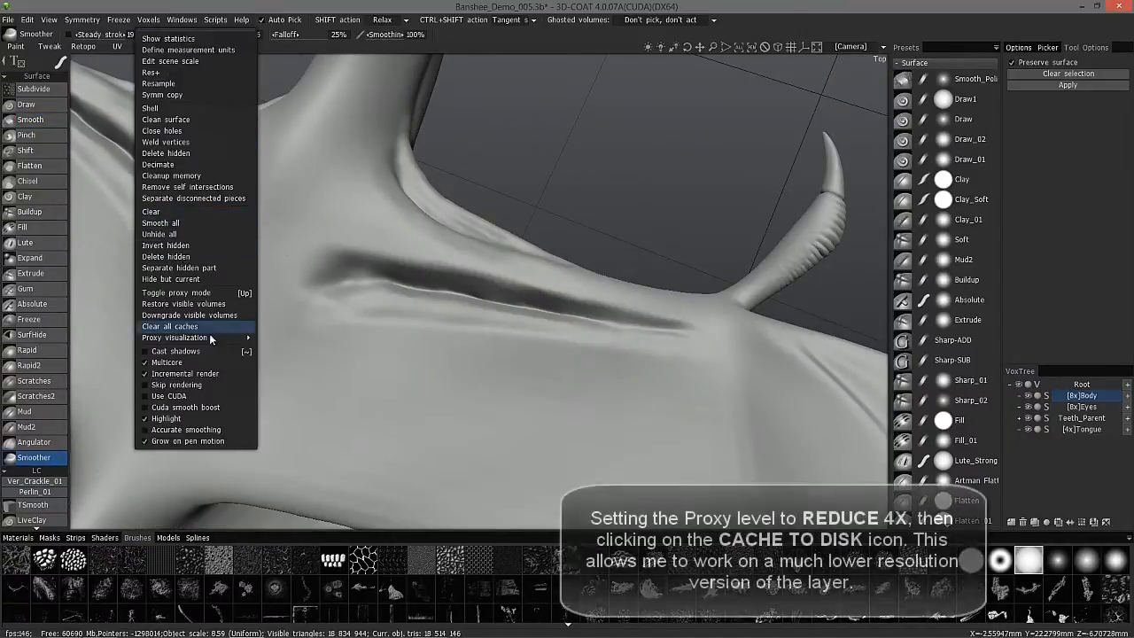
{"action": "mouse_move", "coordinate": [212, 337]}
{"action": "left_click", "coordinate": [300, 280]}
{"action": "left_click", "coordinate": [1057, 396]}
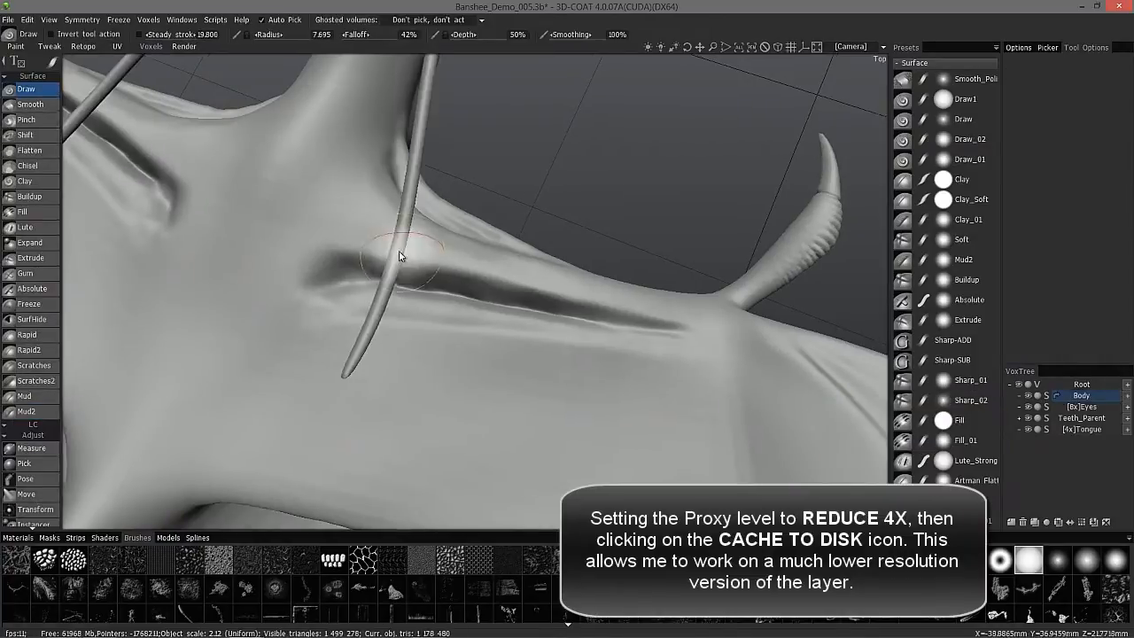
Soften the upper wing groove on the low-resolution Body proxy, and restore the layer to full resolution.
{"action": "mouse_move", "coordinate": [399, 251]}
{"action": "left_mouse_down", "text": "alt"}
{"action": "mouse_move", "coordinate": [481, 241]}
{"action": "mouse_move", "coordinate": [394, 342]}
{"action": "left_mouse_up", "text": "alt"}
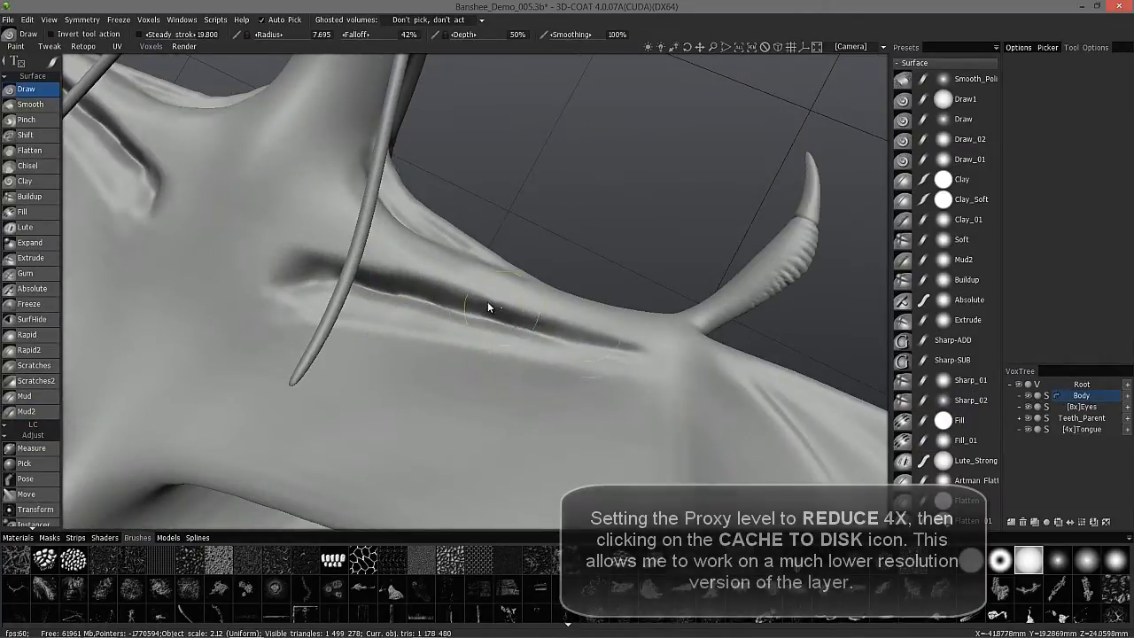
{"action": "left_click_drag", "start_coordinate": [335, 333], "coordinate": [351, 314], "text": "alt"}
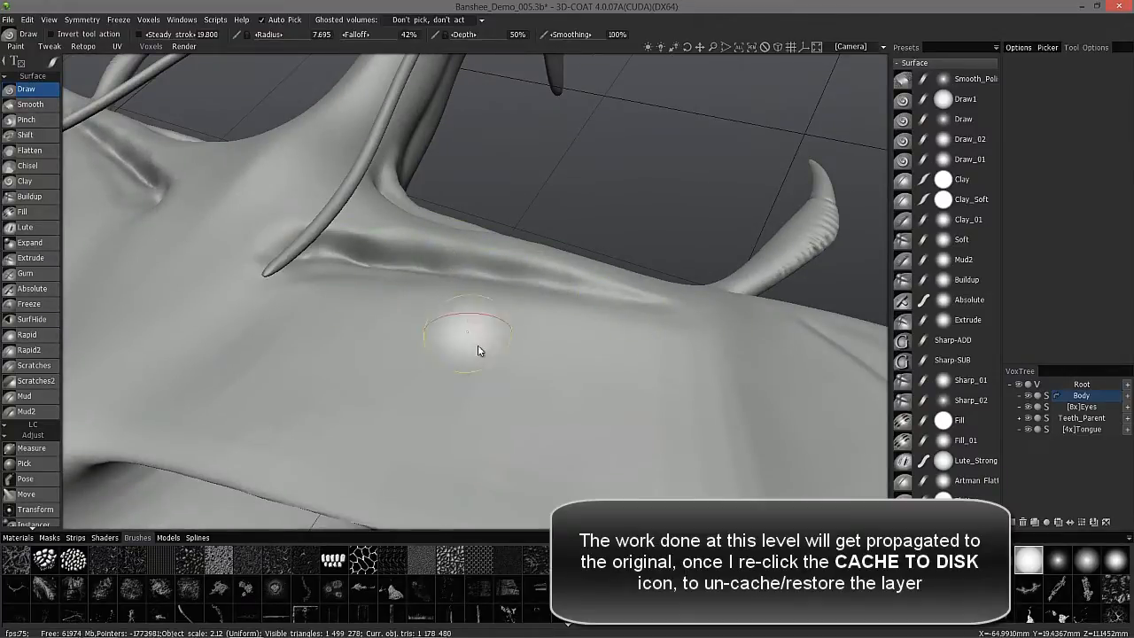
{"action": "left_click_drag", "start_coordinate": [475, 349], "coordinate": [538, 219], "text": "alt"}
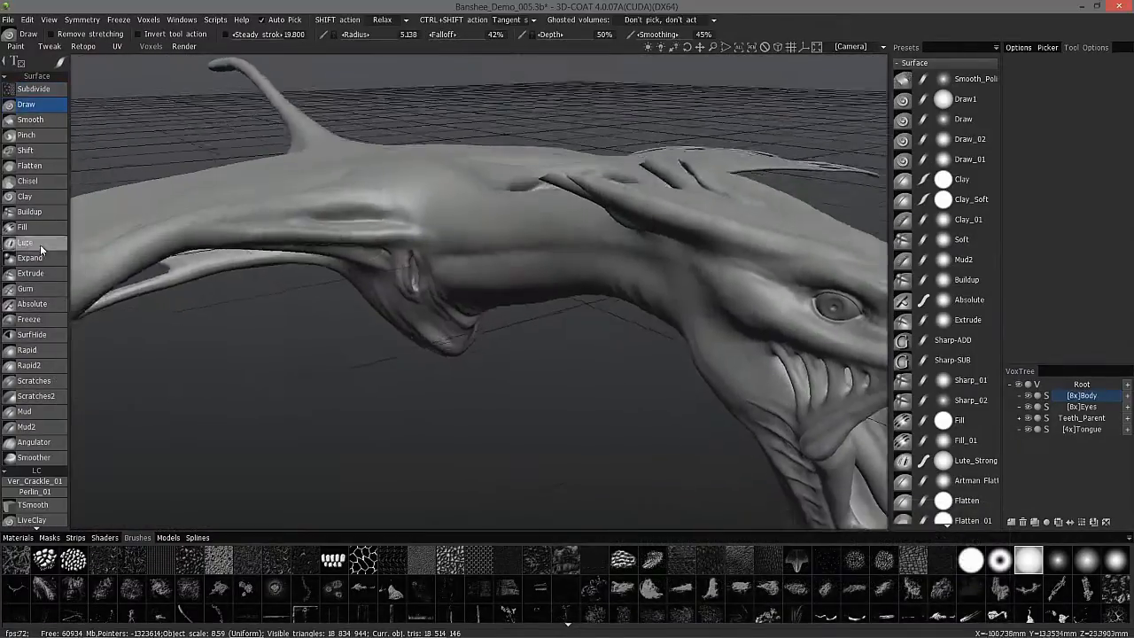
Define the shoulder folds at the front of the wing with Pinch, plus Buildup at radius 3.656 and 58% depth.
{"action": "left_click", "coordinate": [26, 135]}
{"action": "mouse_move", "coordinate": [245, 200]}
{"action": "left_mouse_down", "text": "alt"}
{"action": "mouse_move", "coordinate": [218, 196]}
{"action": "mouse_move", "coordinate": [455, 235]}
{"action": "mouse_move", "coordinate": [390, 248]}
{"action": "mouse_move", "coordinate": [431, 247]}
{"action": "left_mouse_up", "text": "alt"}
{"action": "left_click", "coordinate": [44, 213]}
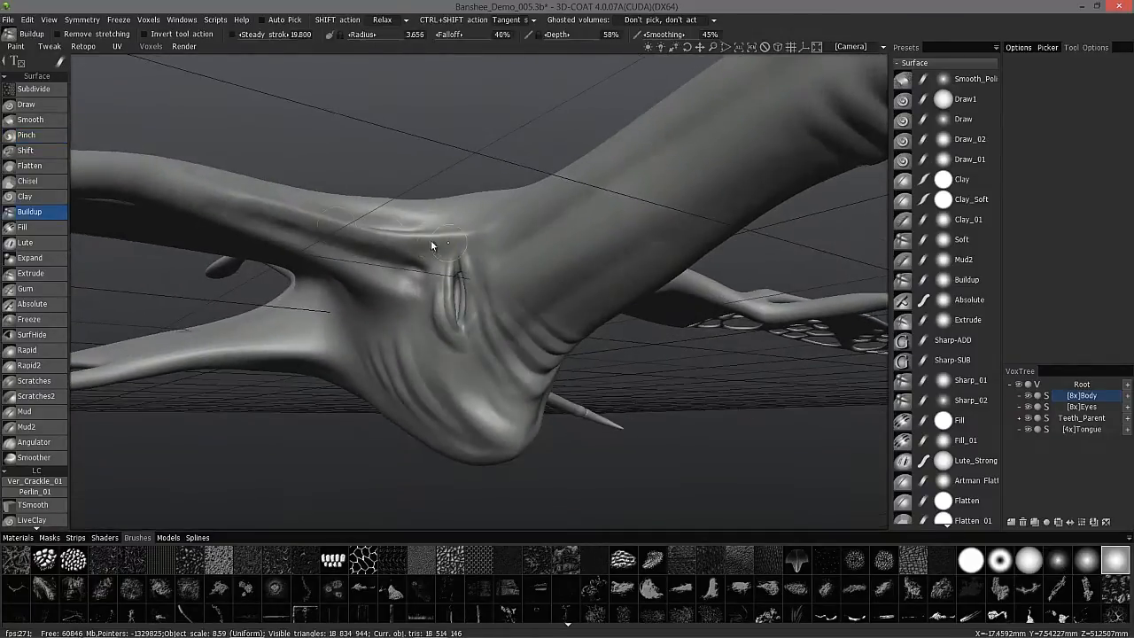
{"action": "left_click_drag", "start_coordinate": [210, 191], "coordinate": [229, 213], "text": "alt"}
{"action": "middle_click_drag", "start_coordinate": [97, 223], "coordinate": [326, 204]}
{"action": "mouse_move", "coordinate": [502, 241]}
{"action": "left_mouse_down", "text": "alt"}
{"action": "mouse_move", "coordinate": [395, 172]}
{"action": "mouse_move", "coordinate": [443, 165]}
{"action": "mouse_move", "coordinate": [408, 157]}
{"action": "left_mouse_up", "text": "alt"}
Refine the upper wing groove with Buildup at radius 4.541 and 58% depth, and blend its edges using Powerful smoothing.
{"action": "right_click_drag", "start_coordinate": [408, 157], "coordinate": [352, 56], "text": "shift"}
{"action": "mouse_move", "coordinate": [352, 57]}
{"action": "left_mouse_down", "text": "alt"}
{"action": "mouse_move", "coordinate": [484, 253]}
{"action": "mouse_move", "coordinate": [462, 244]}
{"action": "mouse_move", "coordinate": [498, 236]}
{"action": "mouse_move", "coordinate": [337, 246]}
{"action": "mouse_move", "coordinate": [256, 289]}
{"action": "mouse_move", "coordinate": [413, 291]}
{"action": "left_mouse_up", "text": "alt"}
{"action": "left_click_drag", "start_coordinate": [338, 291], "coordinate": [352, 293], "text": "alt"}
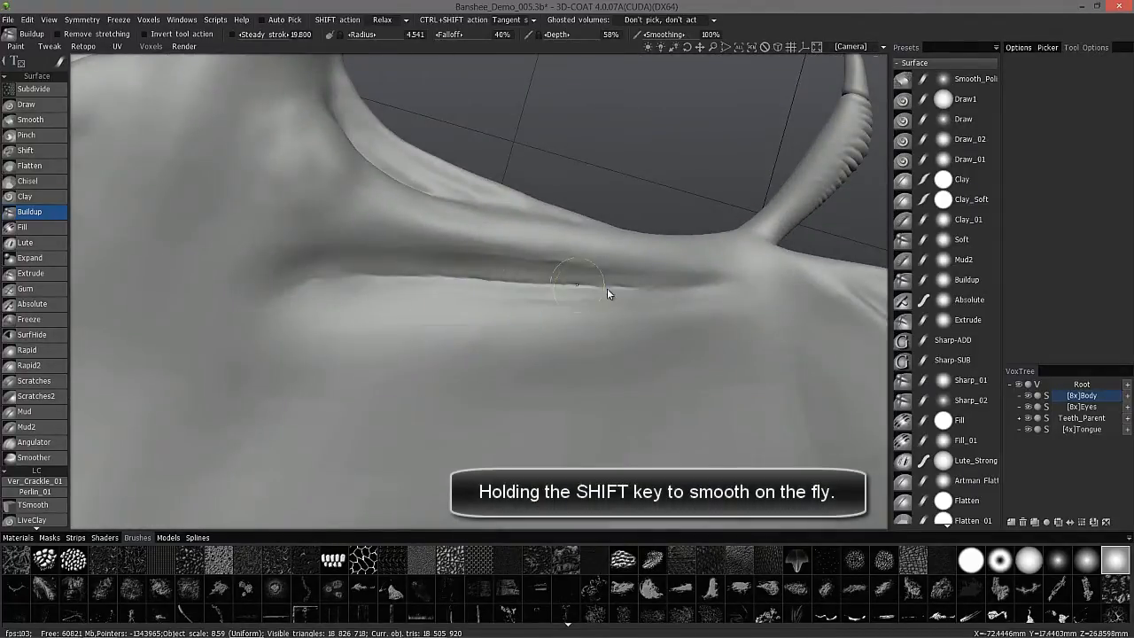
{"action": "mouse_move", "coordinate": [608, 292]}
{"action": "left_mouse_down", "text": "shift"}
{"action": "mouse_move", "coordinate": [474, 287]}
{"action": "mouse_move", "coordinate": [531, 292]}
{"action": "mouse_move", "coordinate": [311, 254]}
{"action": "mouse_move", "coordinate": [593, 268]}
{"action": "mouse_move", "coordinate": [696, 291]}
{"action": "mouse_move", "coordinate": [299, 256]}
{"action": "mouse_move", "coordinate": [380, 256]}
{"action": "left_mouse_up", "text": "shift"}
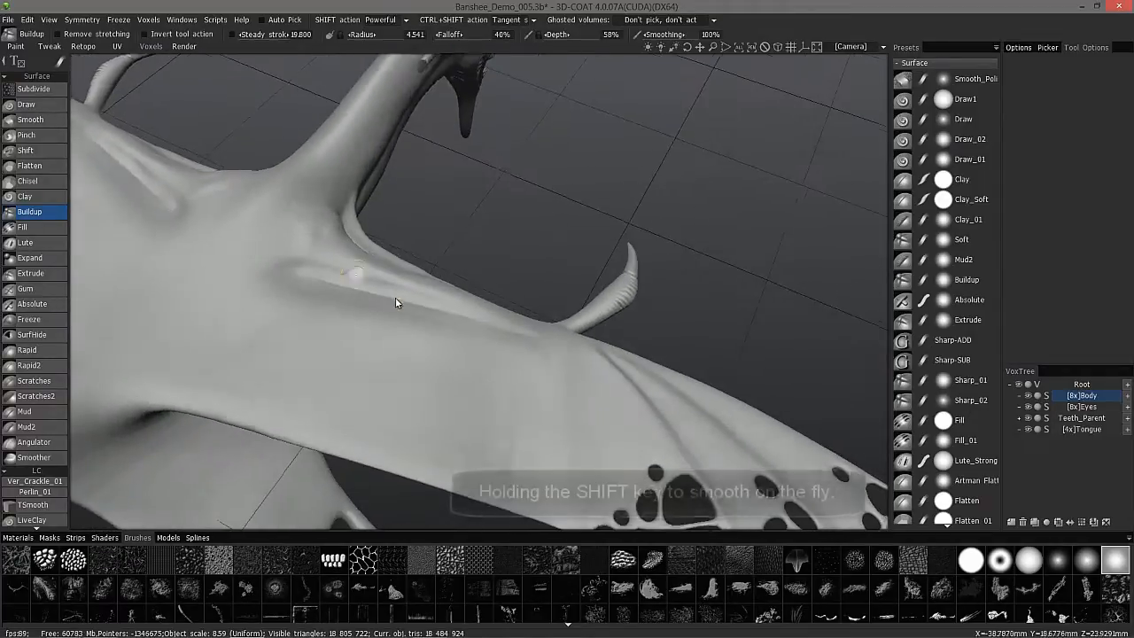